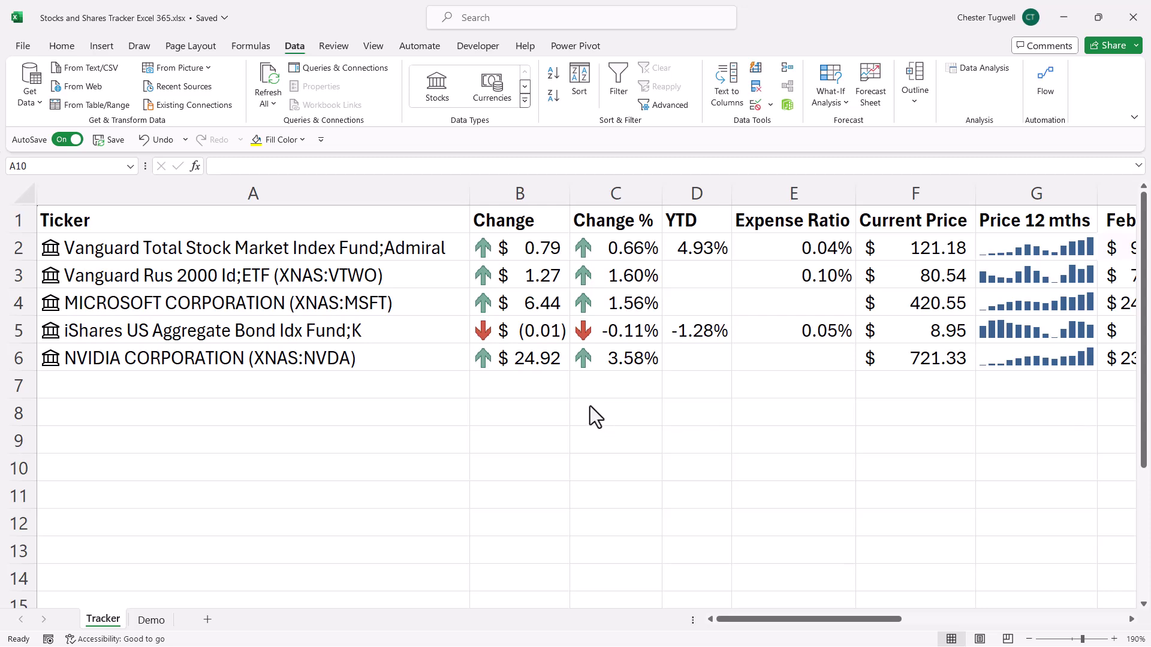
# - Switch to the Demo sheet listing the tickers VTSAX, VTWO, Microsoft and Fidelity in A1:A7
pyautogui.click(109, 616)
pyautogui.click(157, 623)
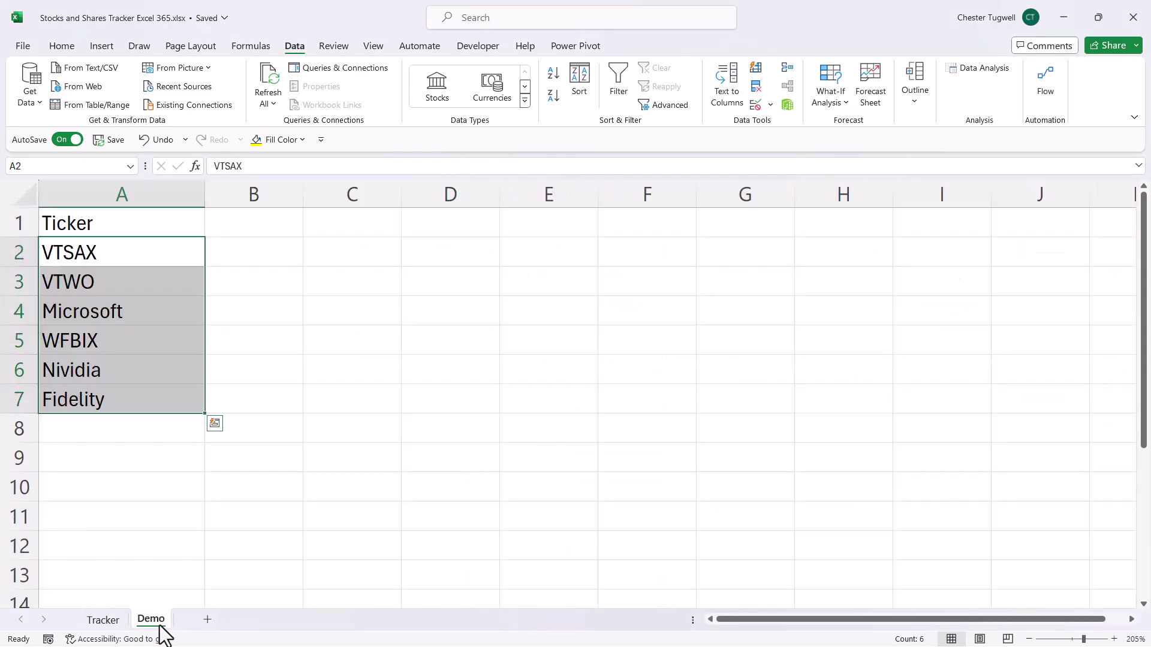
# - Convert the six ticker names in A2:A7 to the Stocks data type
pyautogui.click(108, 258)
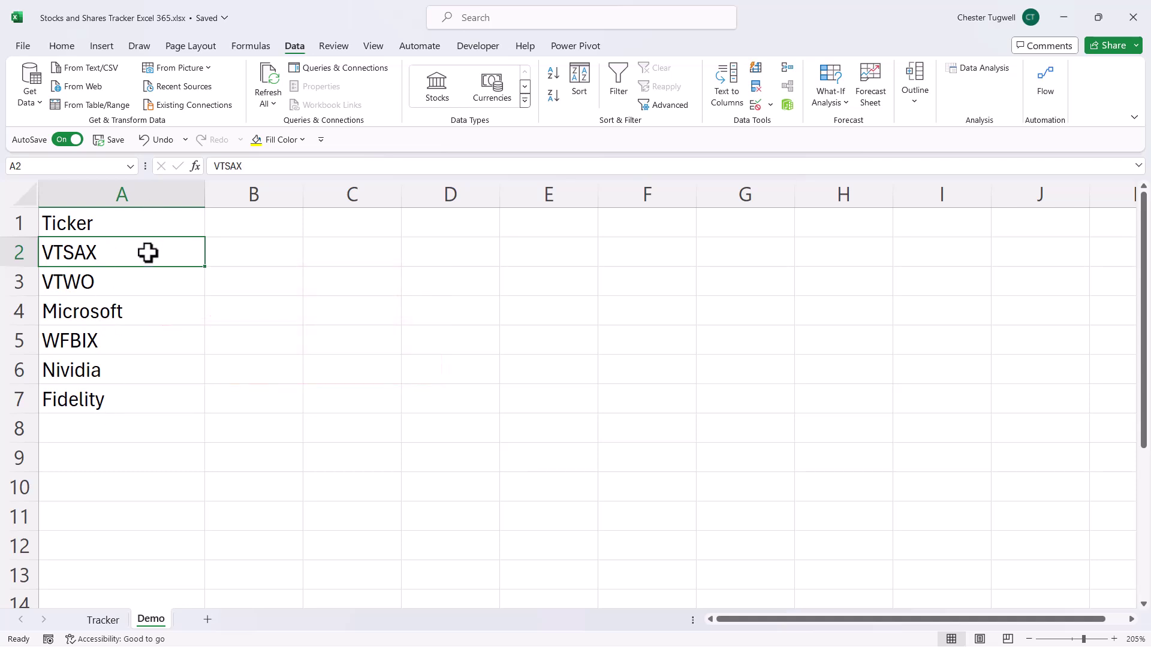
pyautogui.moveTo(150, 251); pyautogui.dragTo(126, 396)
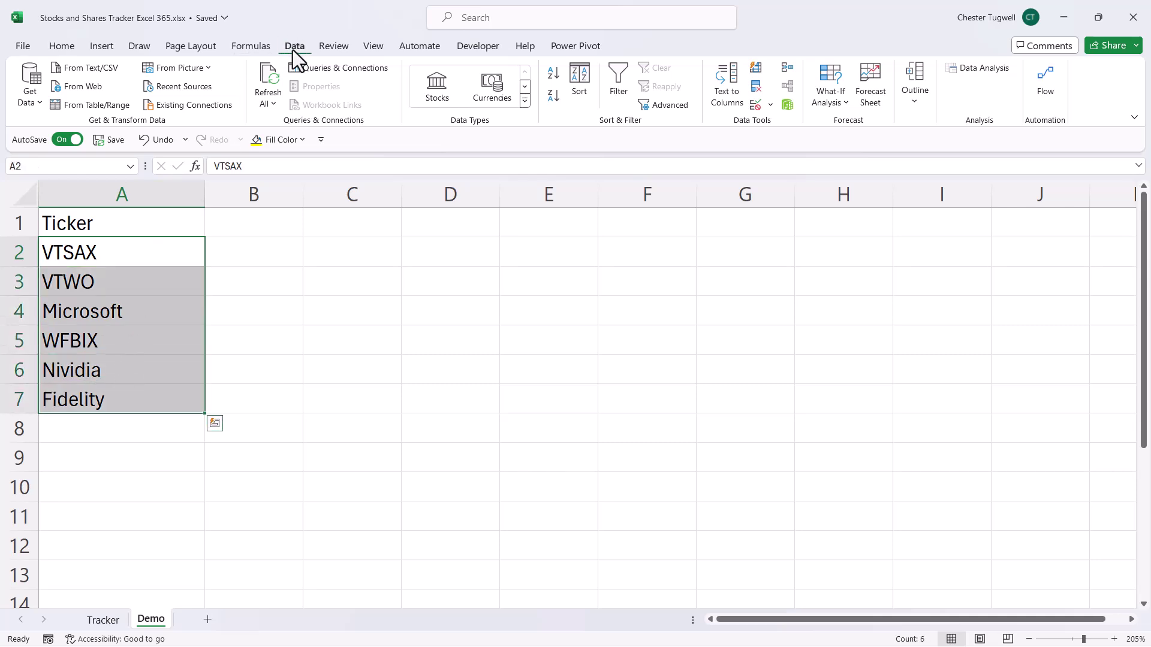
pyautogui.click(441, 94)
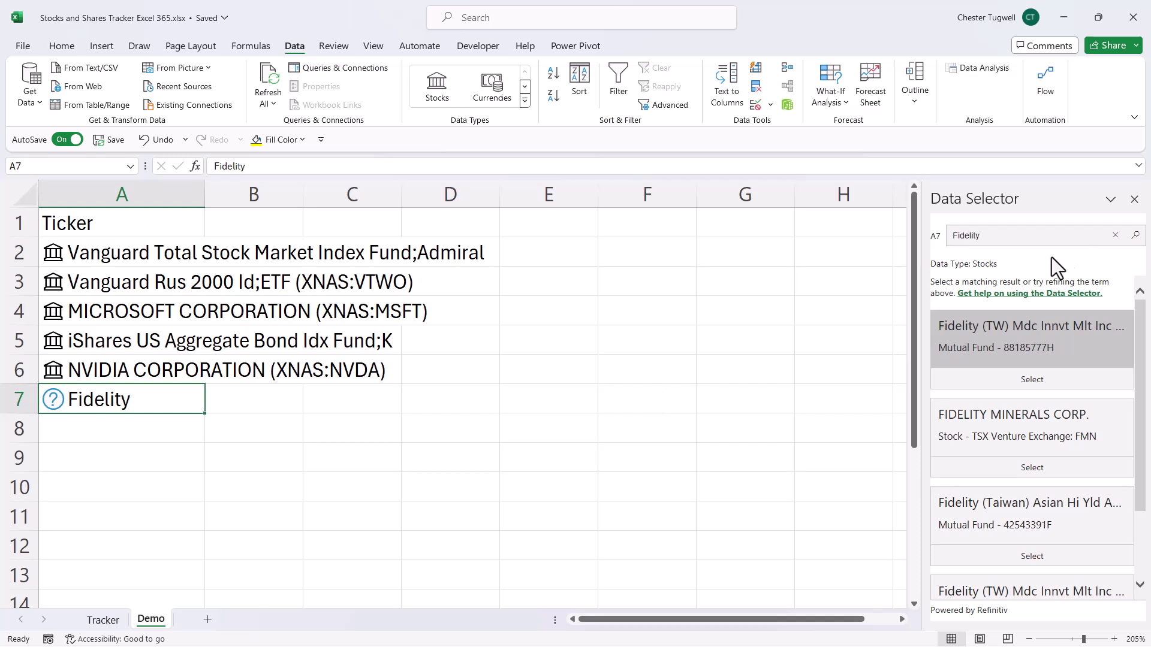
# - Match Fidelity to FIDELITY MINERALS CORP. (XTSX:FMN) and autofit column A to the stock names
pyautogui.scroll(-2, 1141, 420)
pyautogui.scroll(-1, 1141, 450)
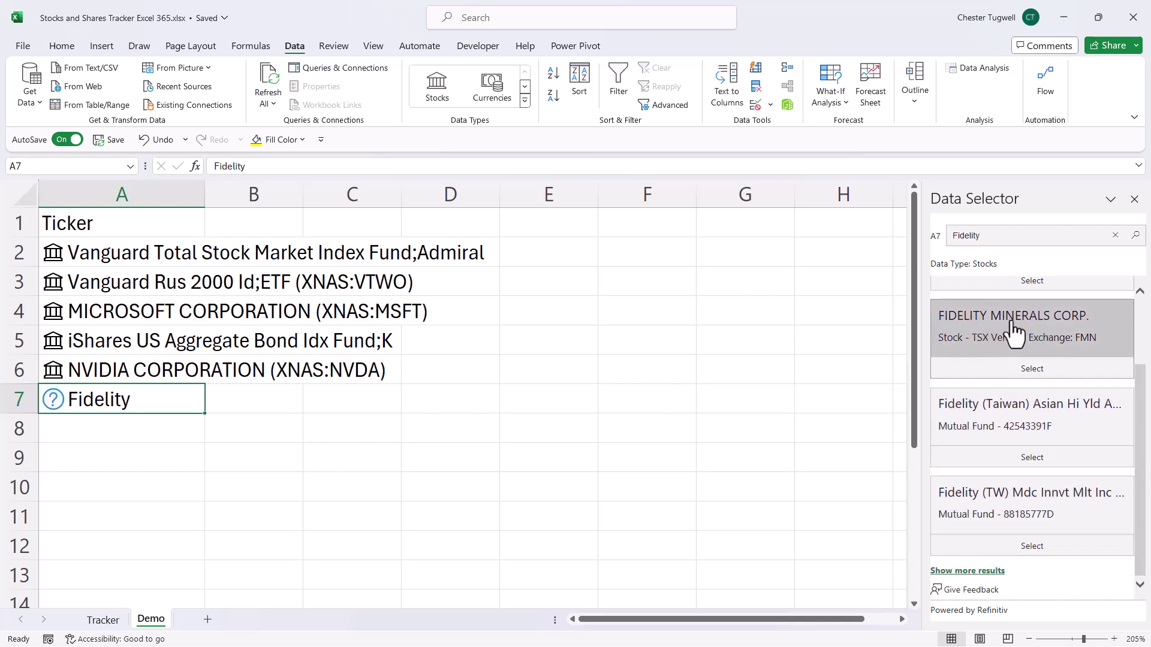
pyautogui.click(1036, 368)
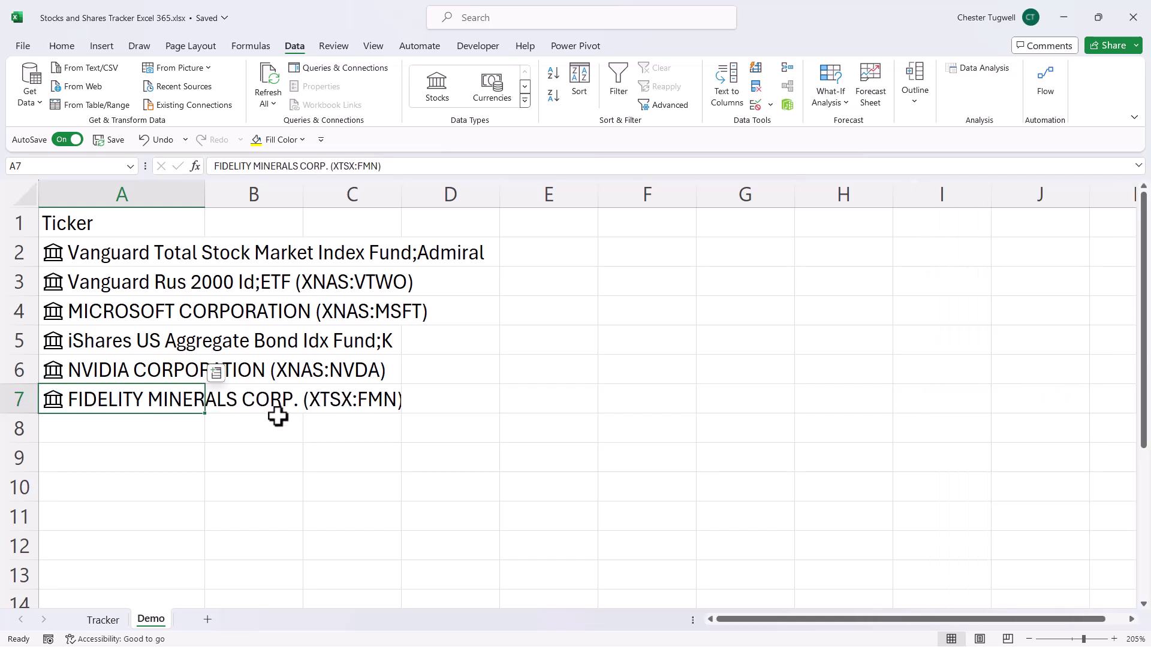
pyautogui.doubleClick(206, 193)
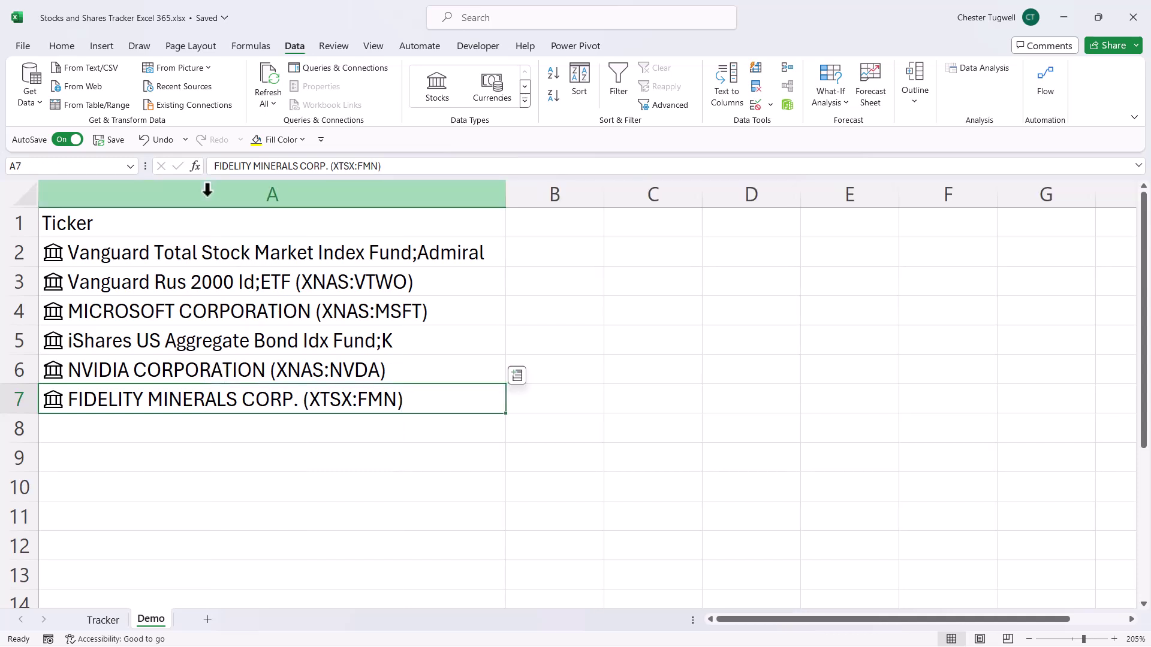
pyautogui.moveTo(429, 249); pyautogui.dragTo(424, 385)
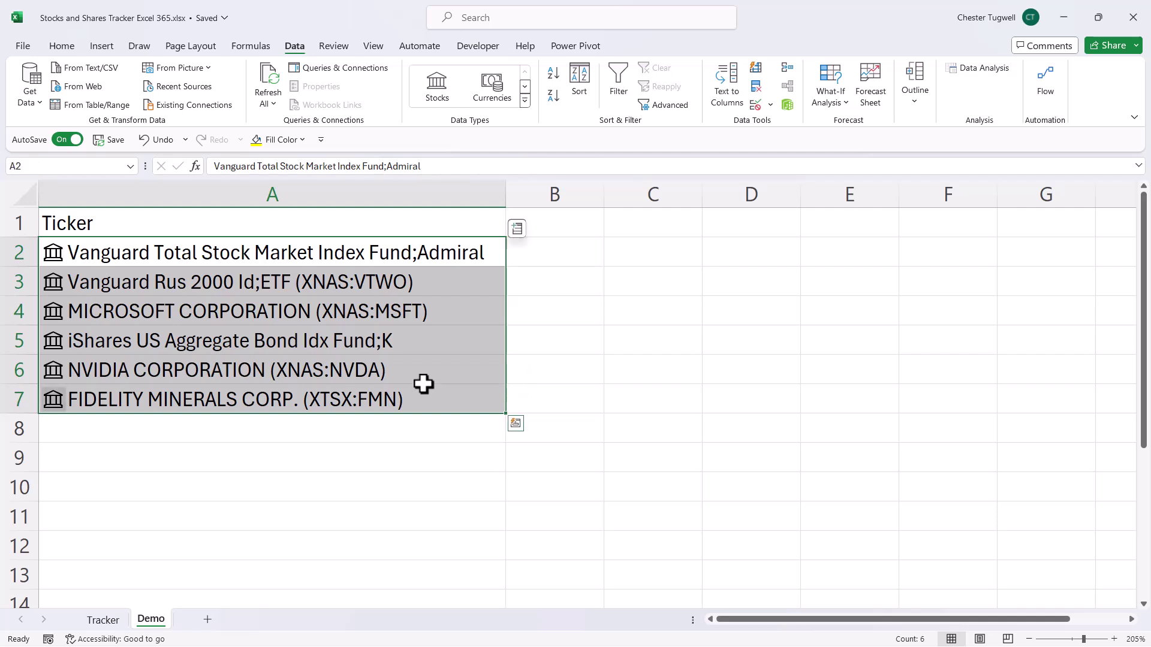
# - Insert the Change and Change (%) stock fields into columns B and C
pyautogui.click(518, 231)
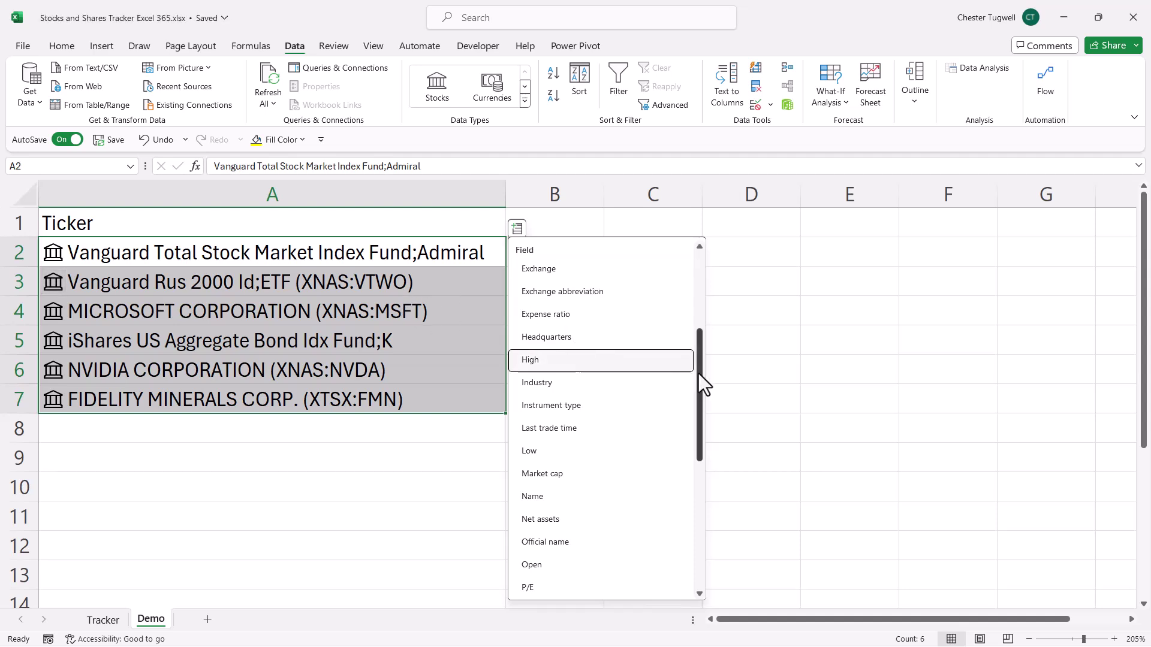
pyautogui.moveTo(701, 385); pyautogui.dragTo(697, 262)
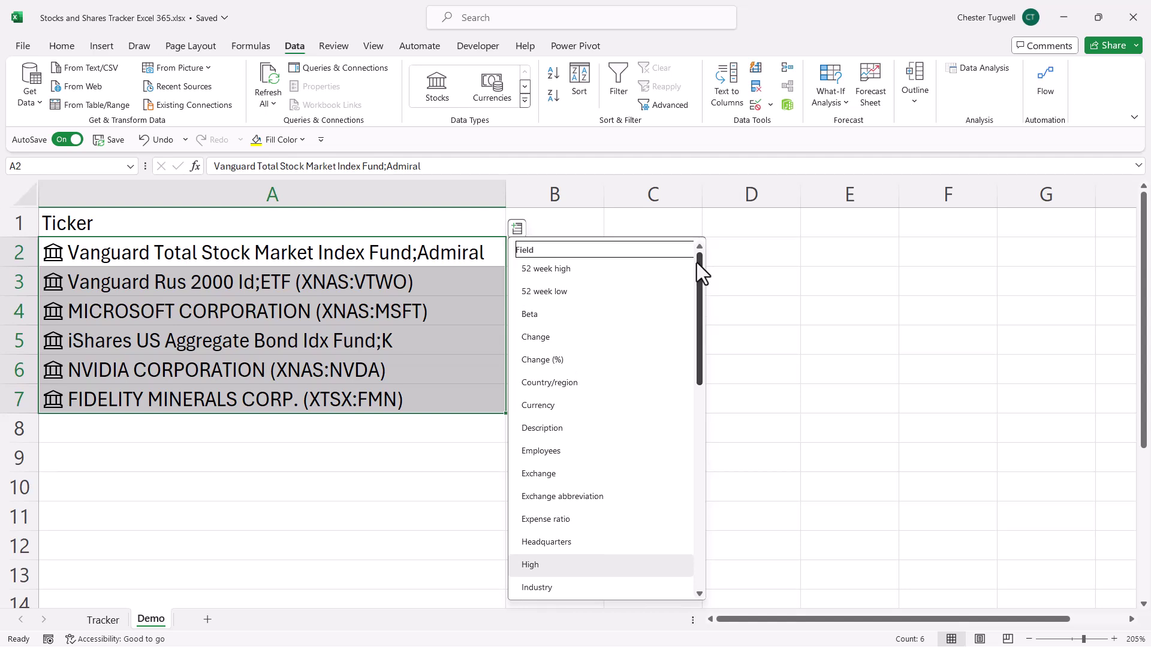
pyautogui.click(536, 343)
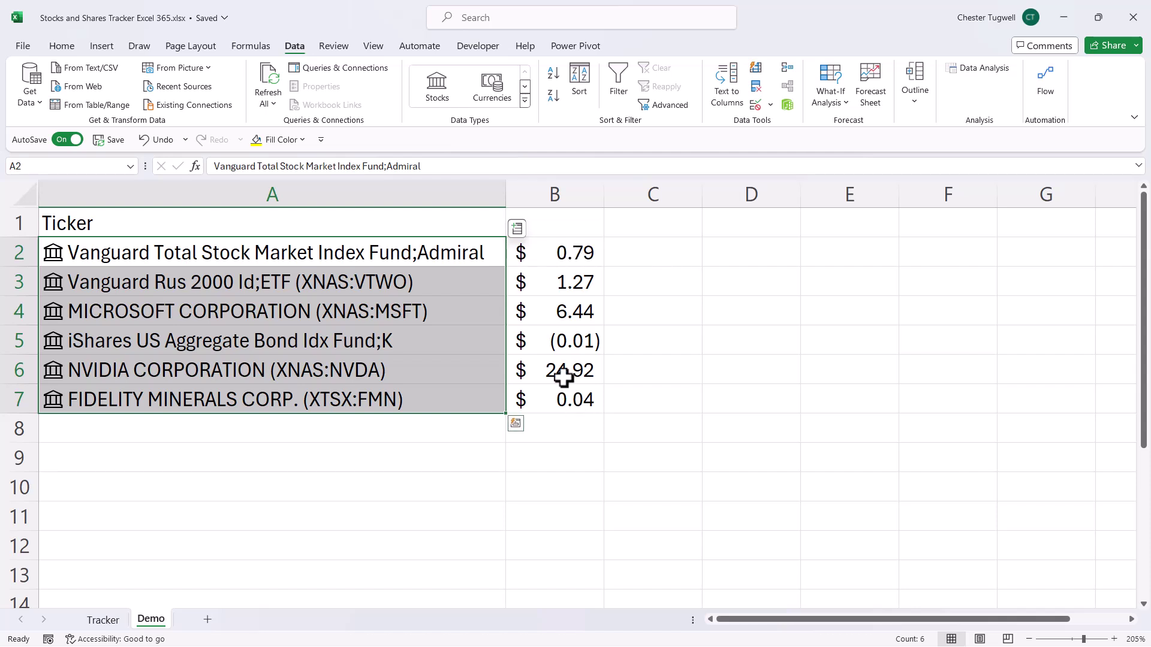
pyautogui.click(517, 229)
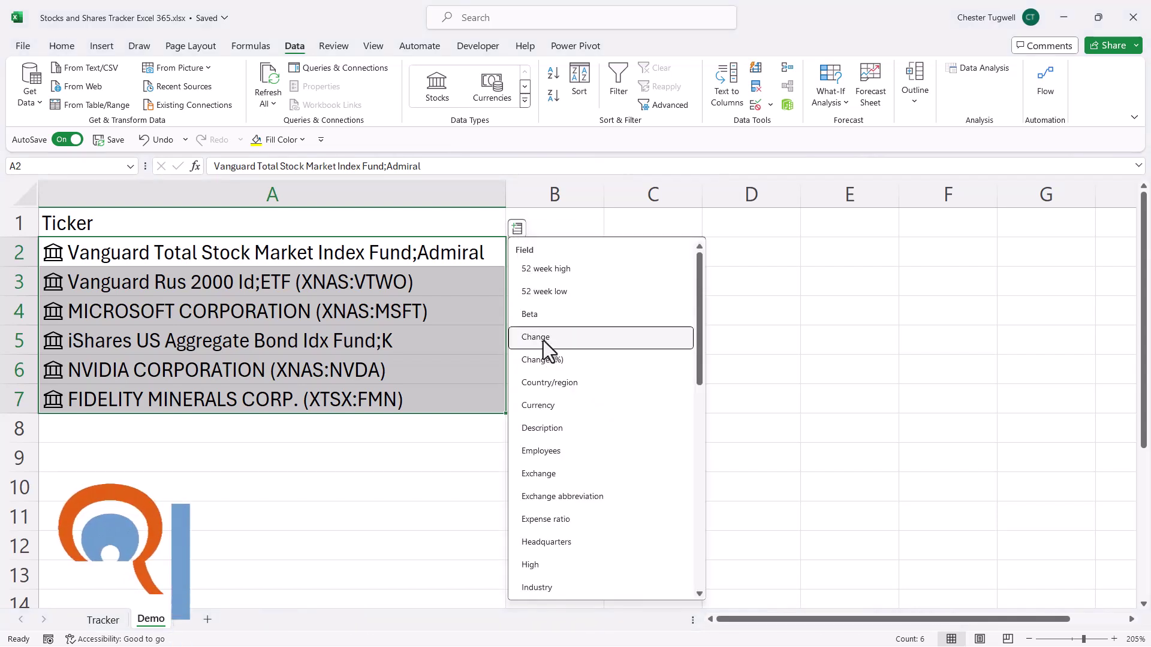
pyautogui.click(539, 360)
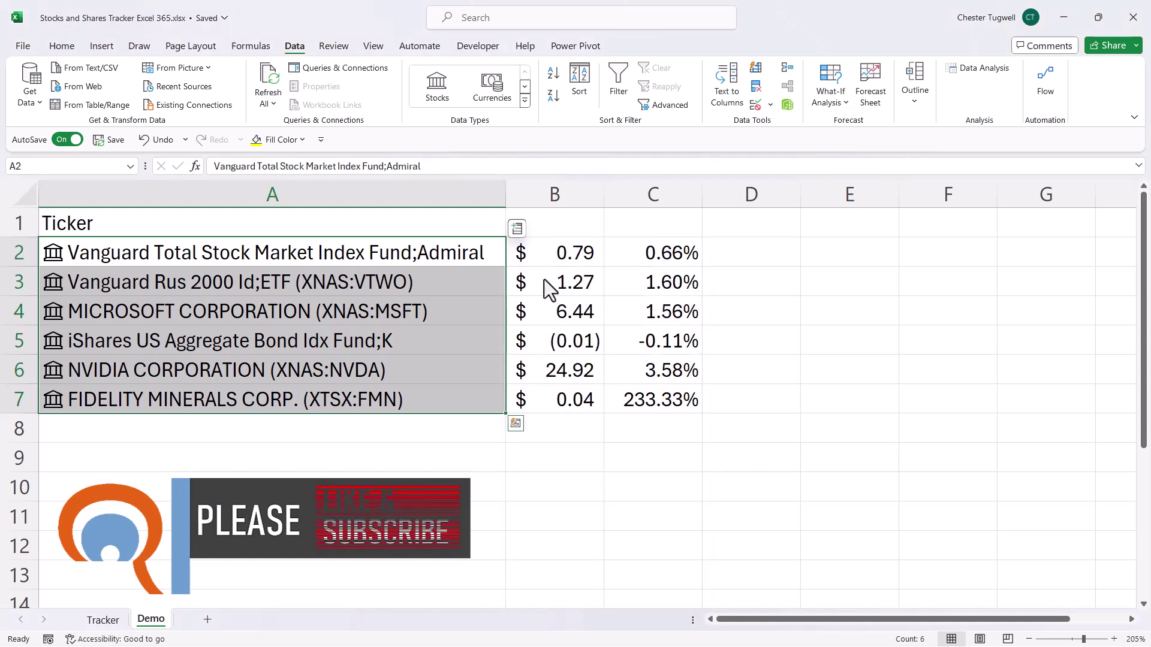
# - Head column B 'Change' and column C '% Change'
pyautogui.click(557, 226)
pyautogui.write('Change')
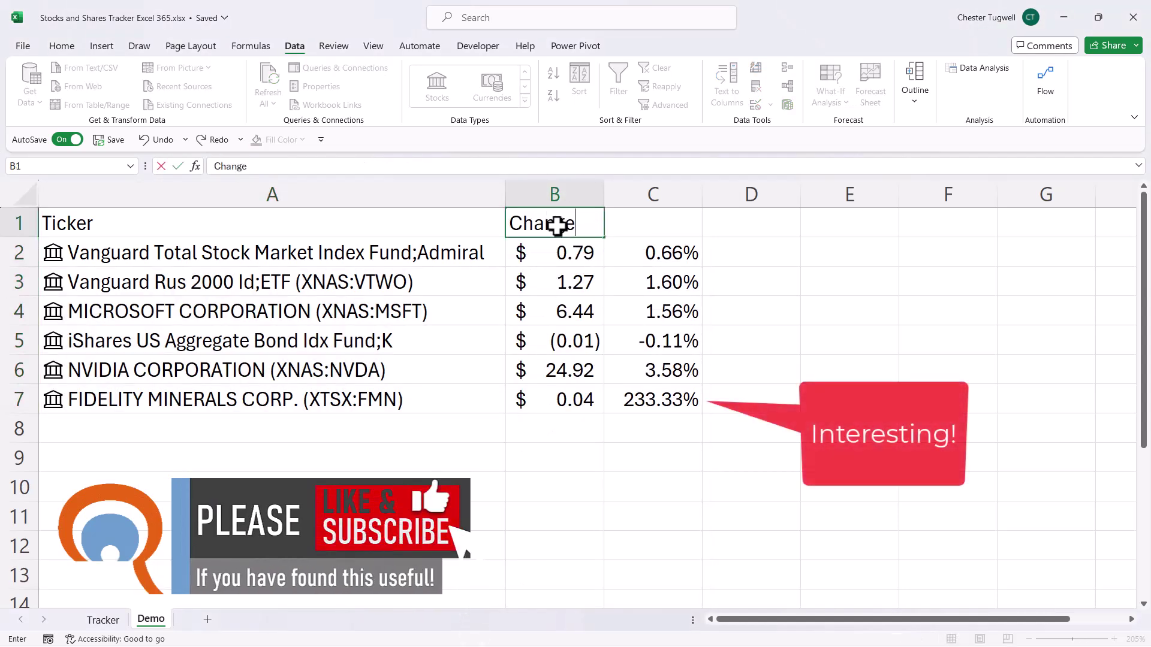
pyautogui.press('Tab')
pyautogui.write('% Change')
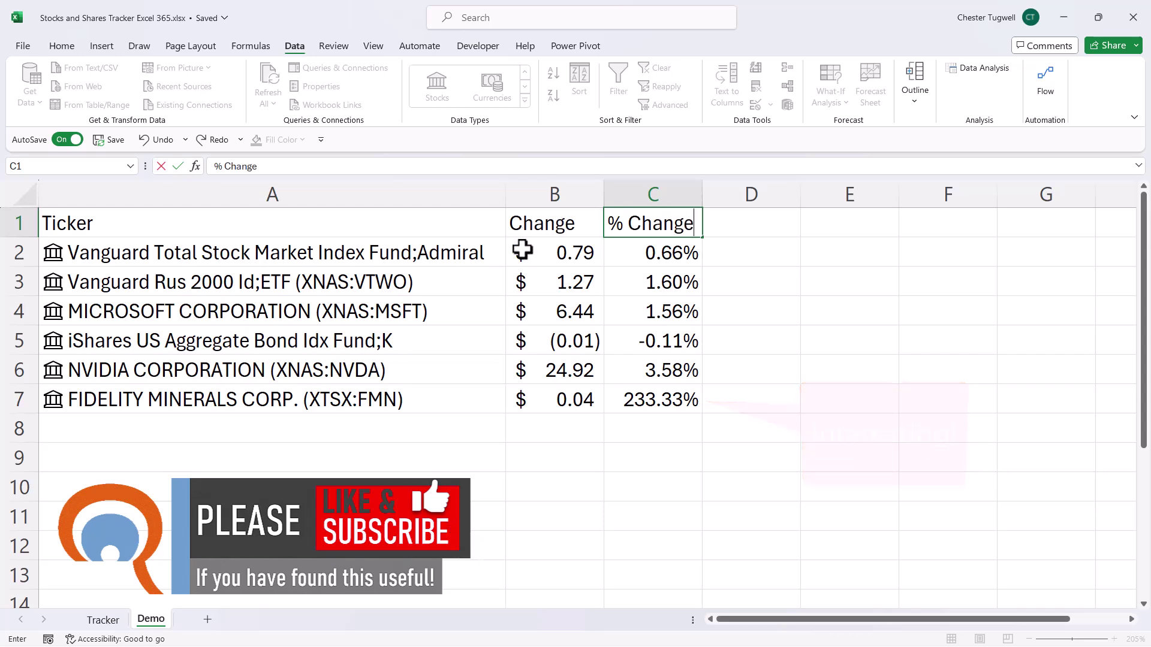
# - Insert the P/E and Expense ratio stock fields for A2:A7 into columns D and E
pyautogui.moveTo(492, 253); pyautogui.dragTo(454, 389)
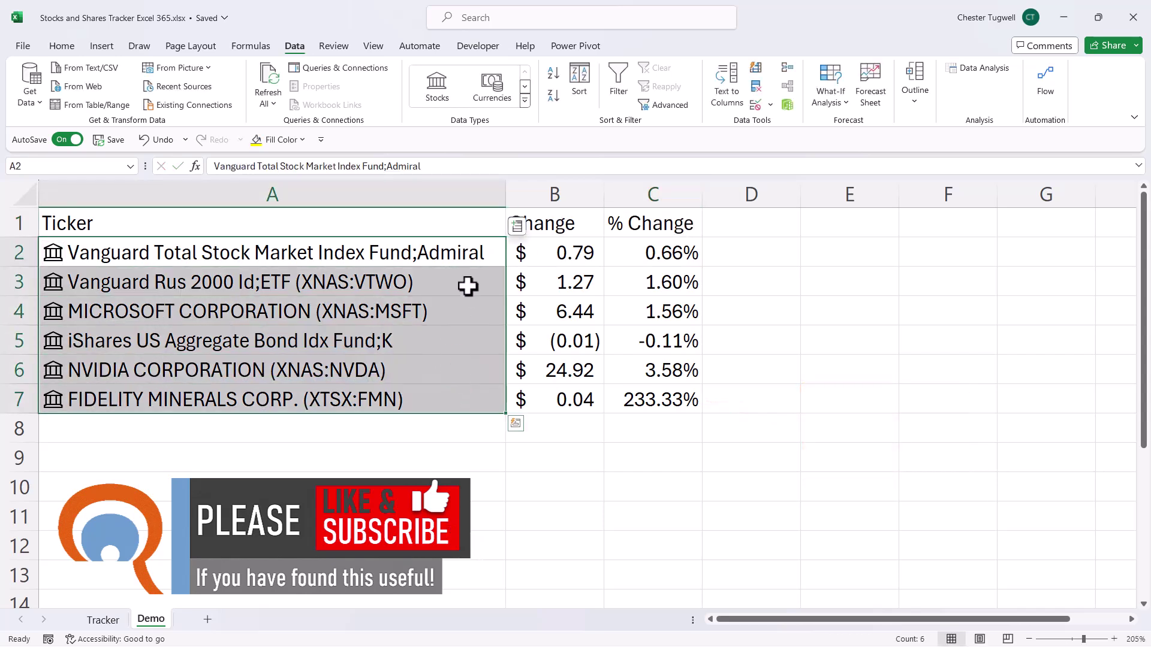
pyautogui.click(517, 226)
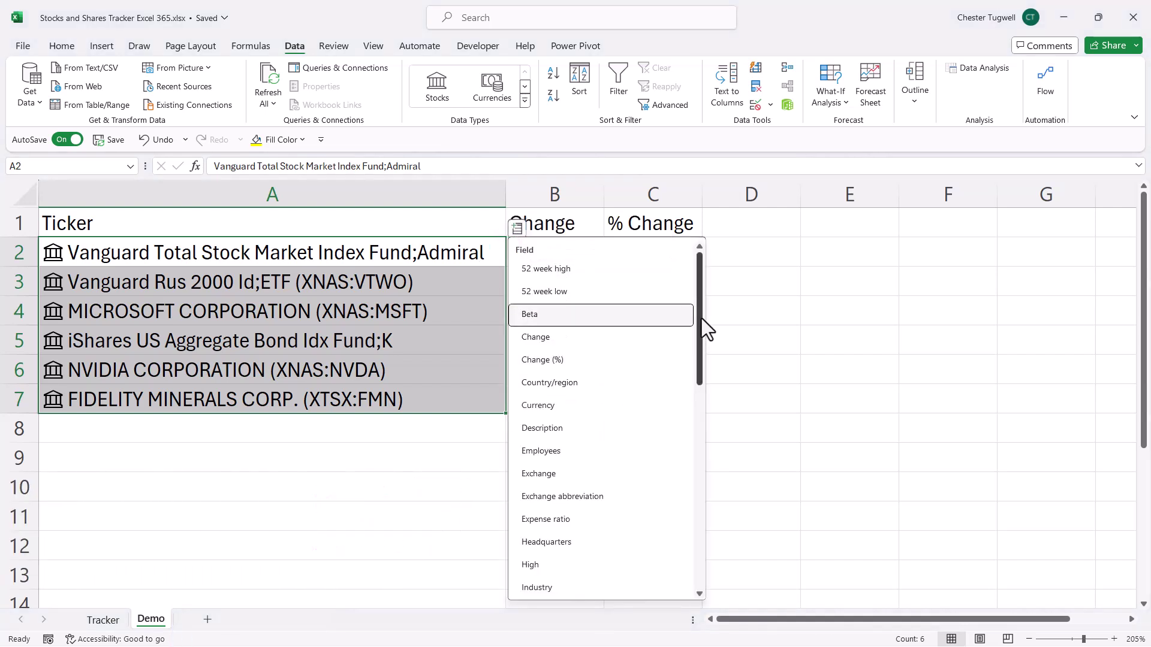
pyautogui.moveTo(700, 317); pyautogui.dragTo(690, 434)
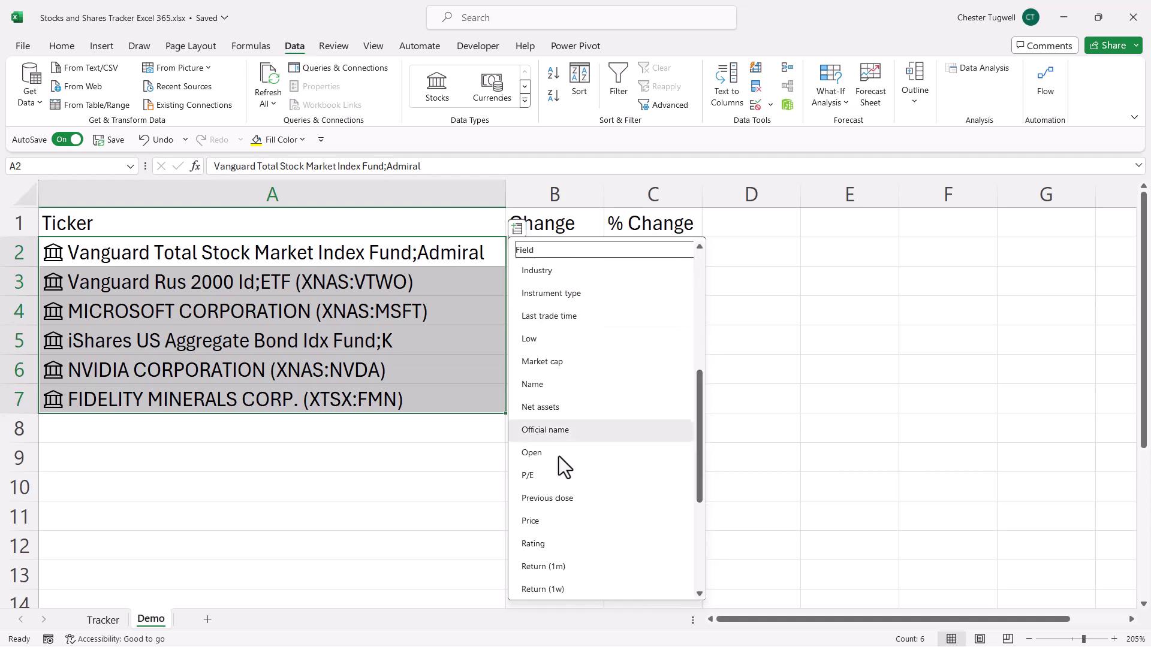
pyautogui.click(530, 480)
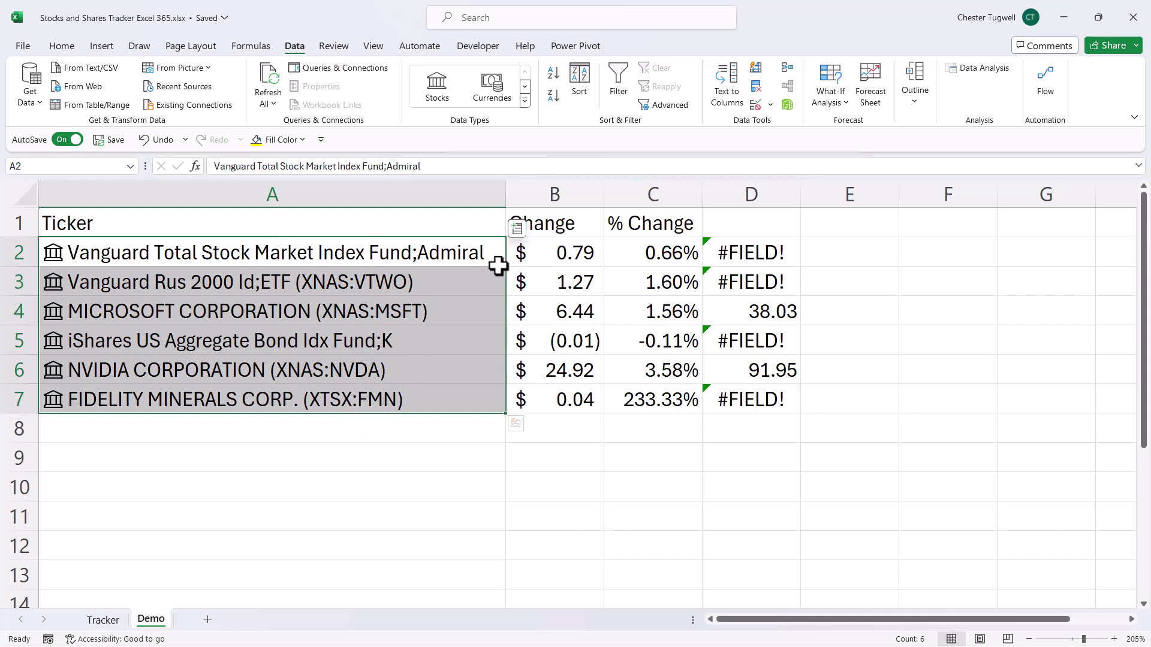
pyautogui.click(516, 228)
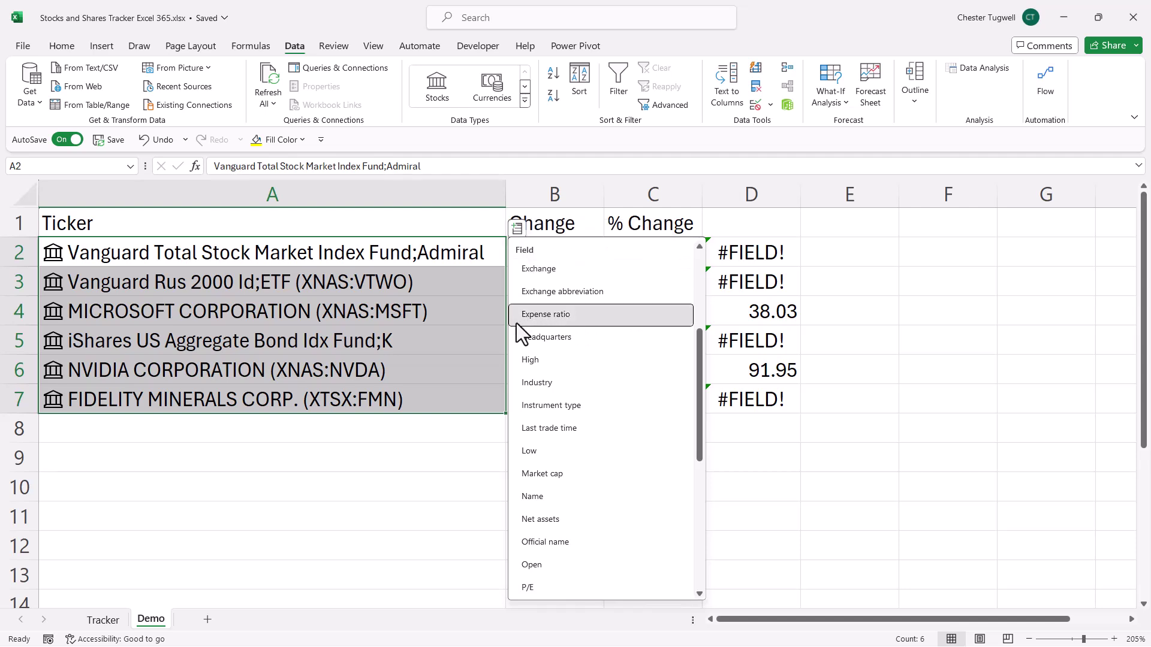
pyautogui.click(546, 318)
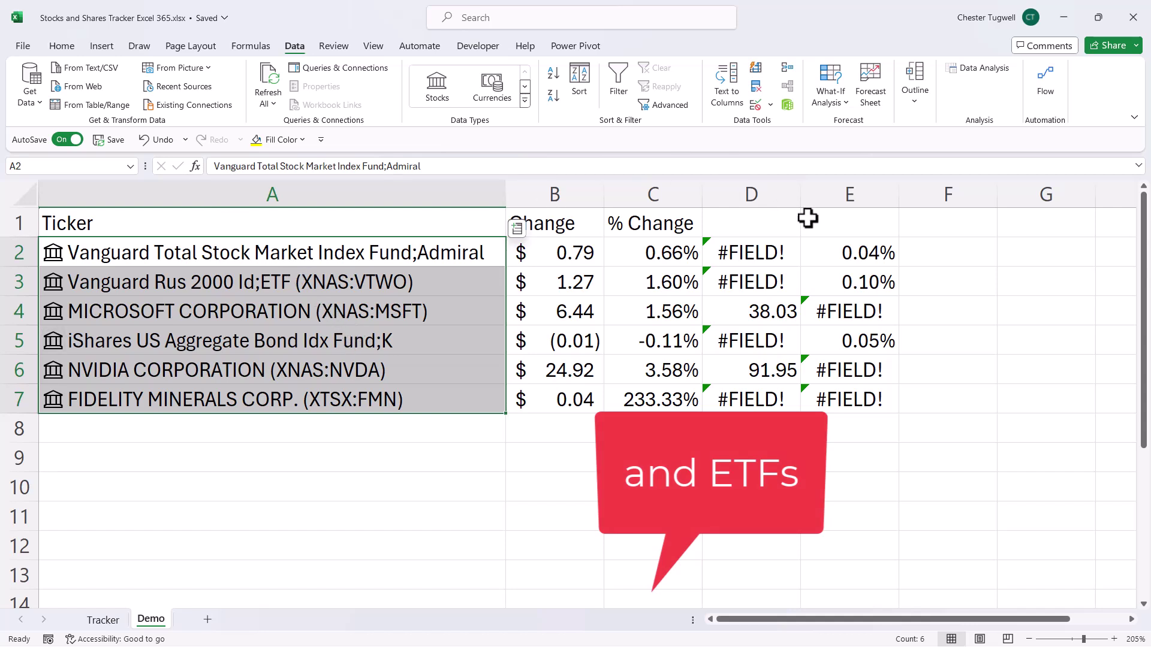
# - Head column D 'PE' and column E 'Expense Ratio'
pyautogui.click(787, 223)
pyautogui.write('PE')
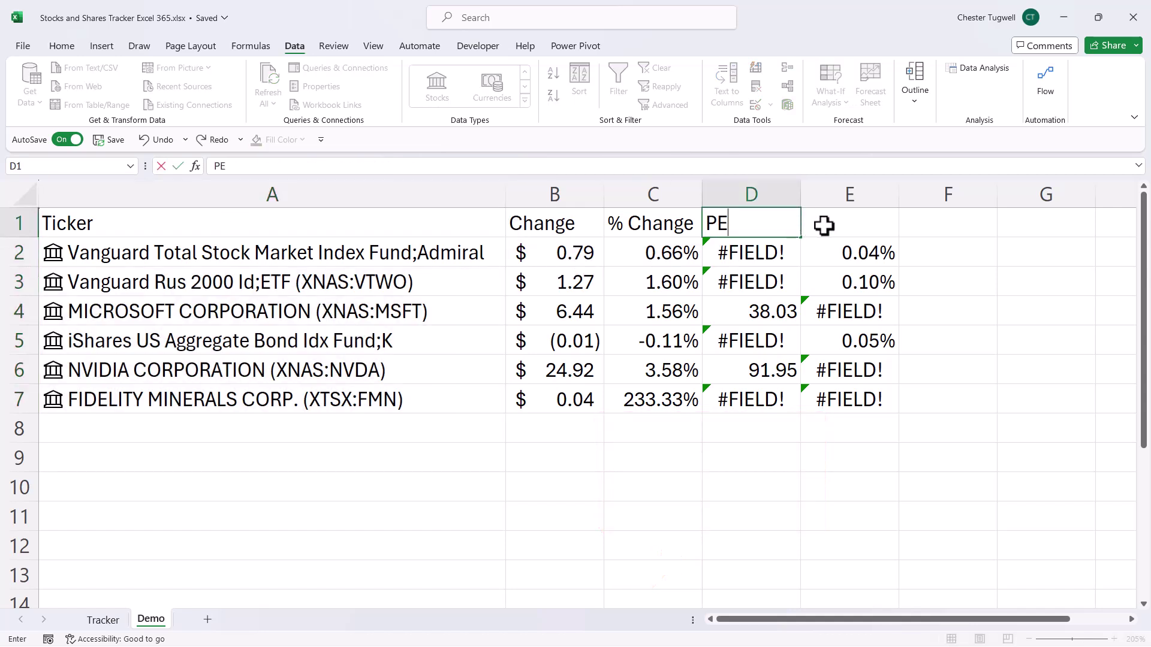
pyautogui.click(830, 227)
pyautogui.write('Expense Ratio')
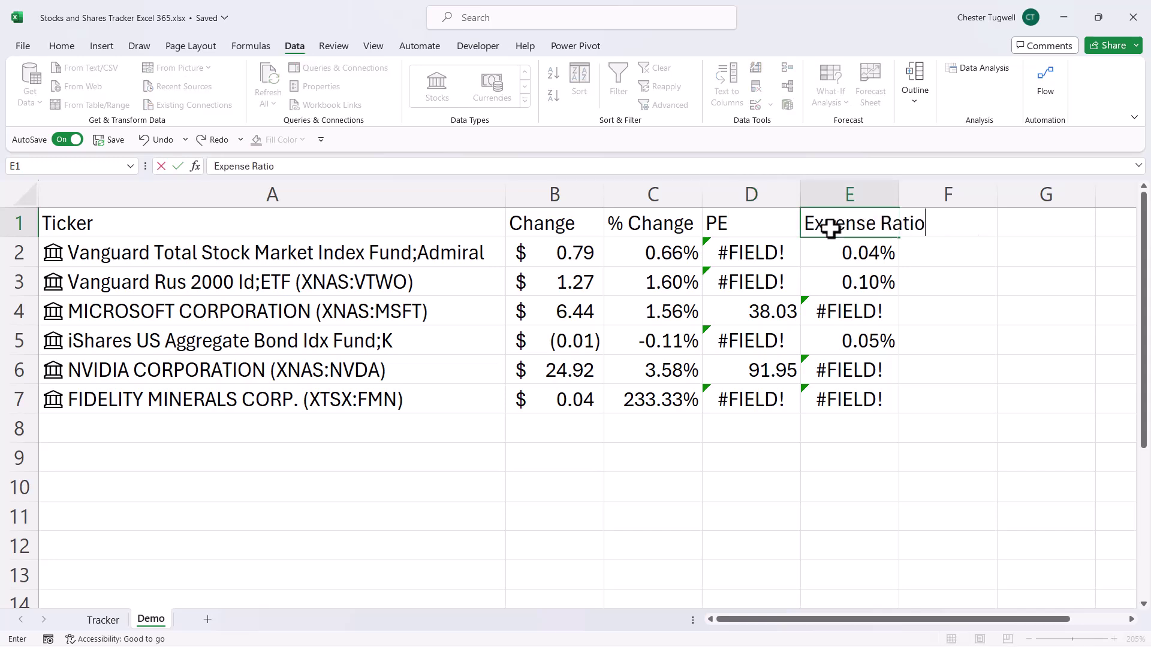
pyautogui.click(960, 307)
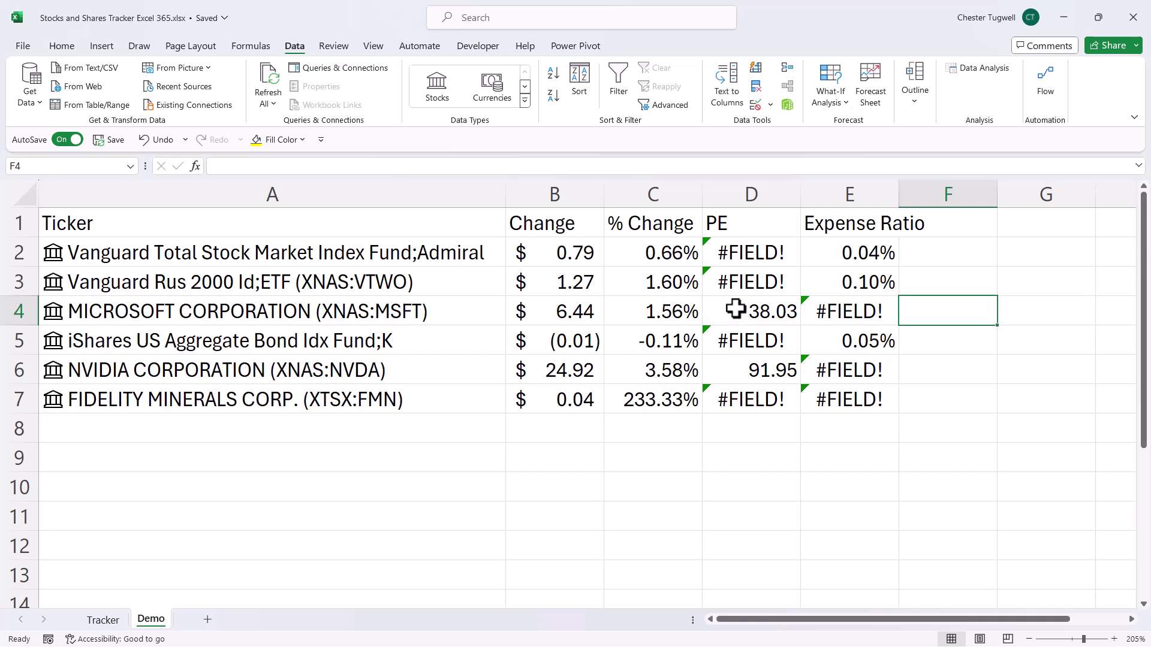
# - Inspect the D2 formula =A2.[P/E] and keep it unchanged
pyautogui.click(745, 255)
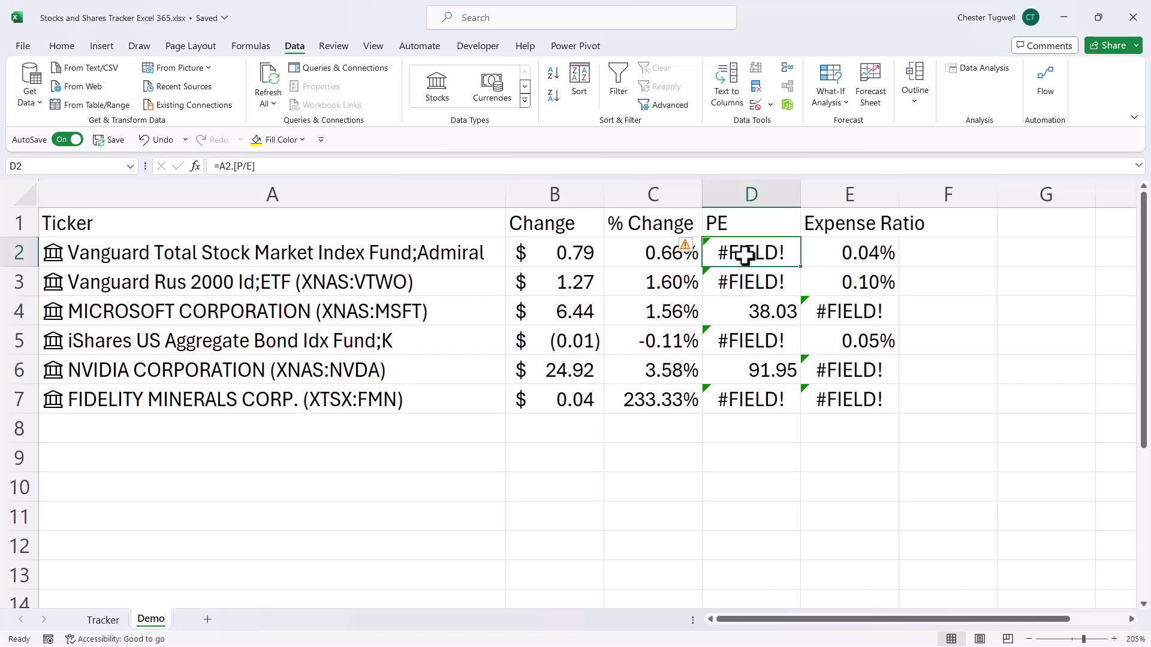
pyautogui.doubleClick(745, 255)
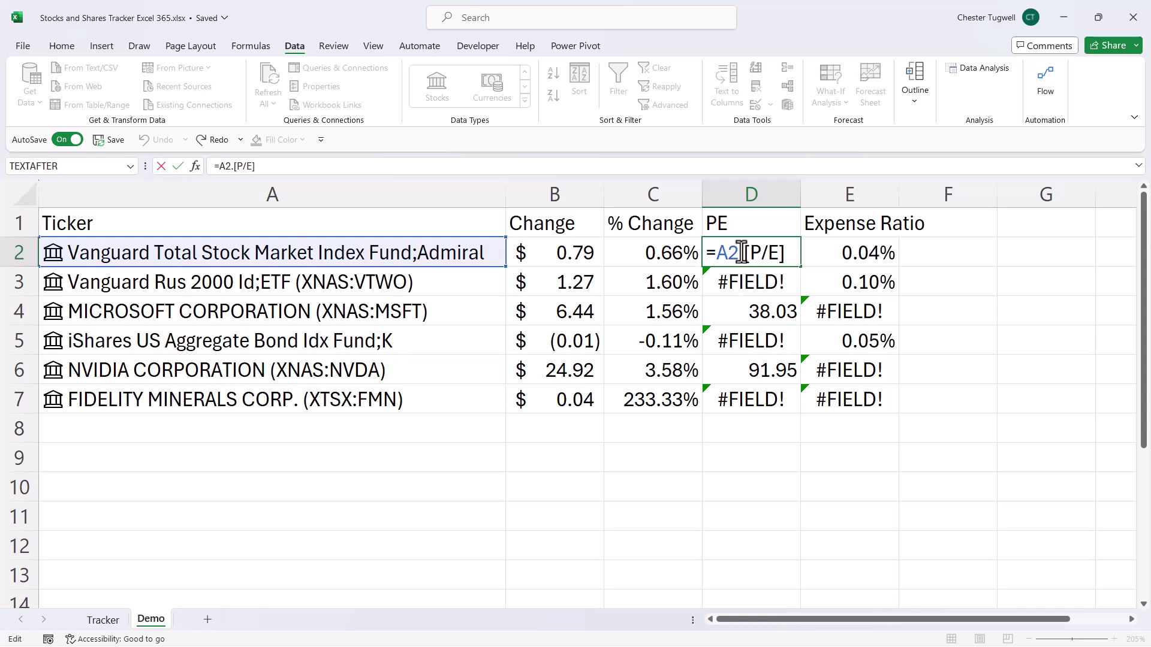
pyautogui.moveTo(750, 253); pyautogui.dragTo(776, 250)
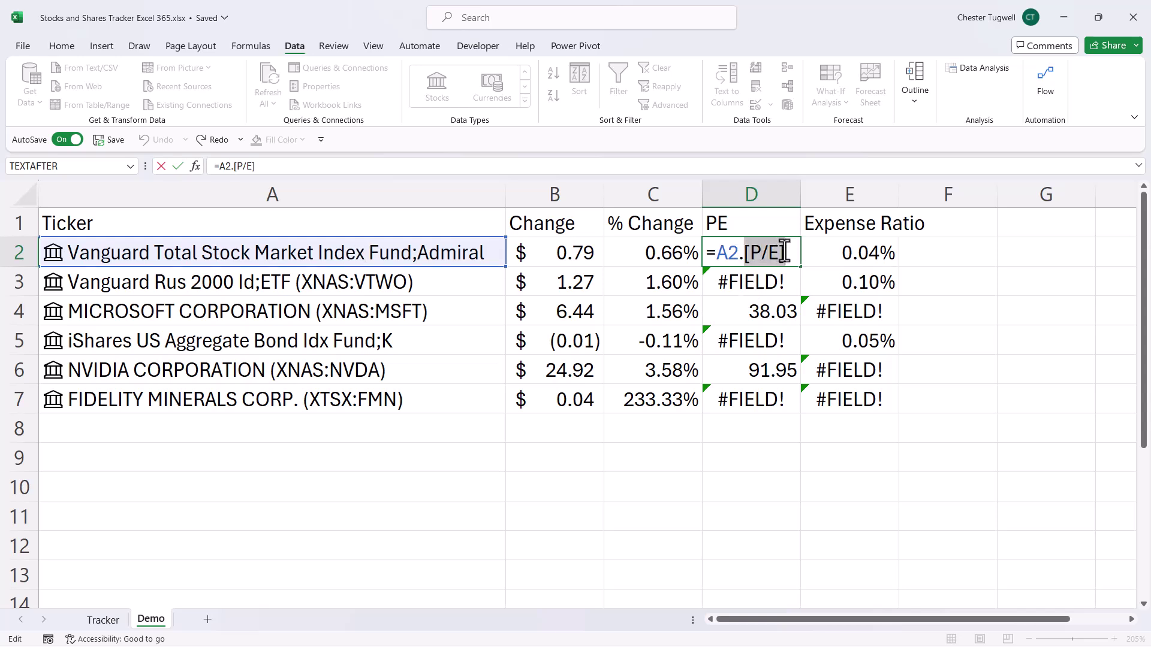
pyautogui.press('Return')
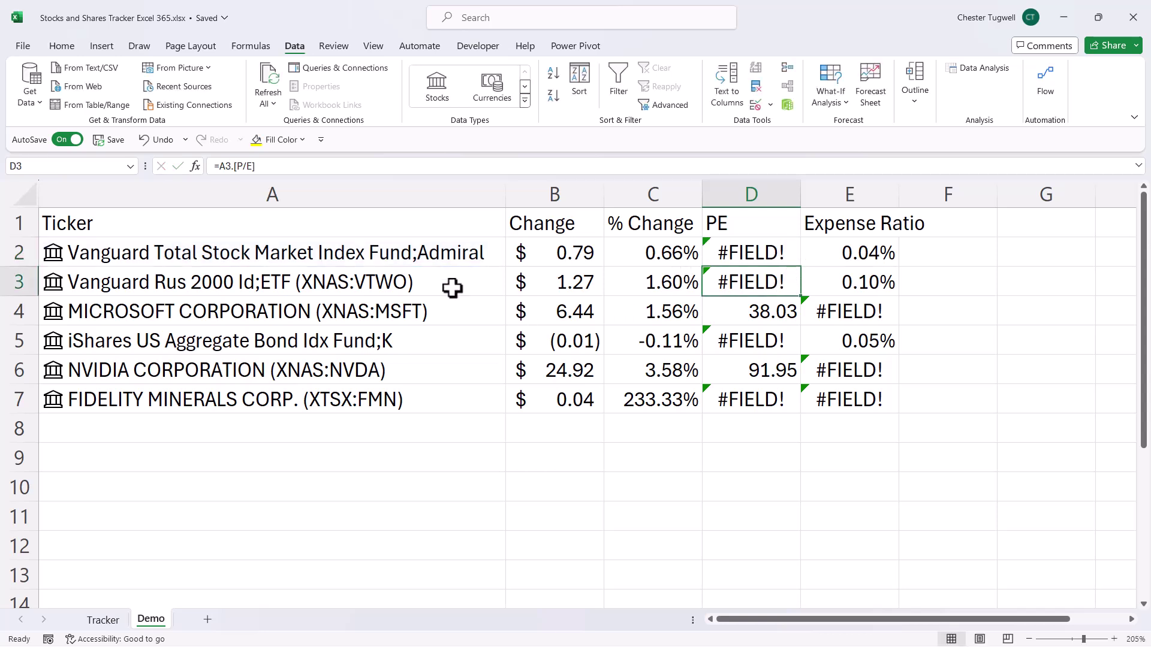
# - Reselect A2:A7, then dismiss the stock field list by clicking D2
pyautogui.click(479, 252)
pyautogui.moveTo(480, 253); pyautogui.dragTo(468, 396)
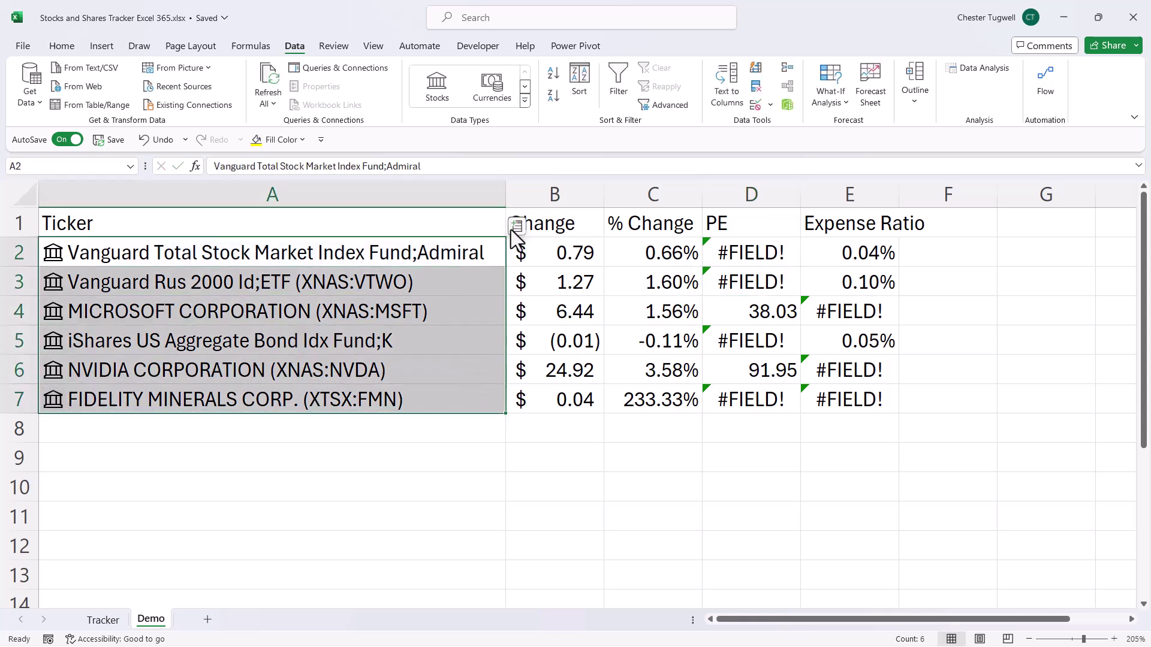
pyautogui.click(515, 228)
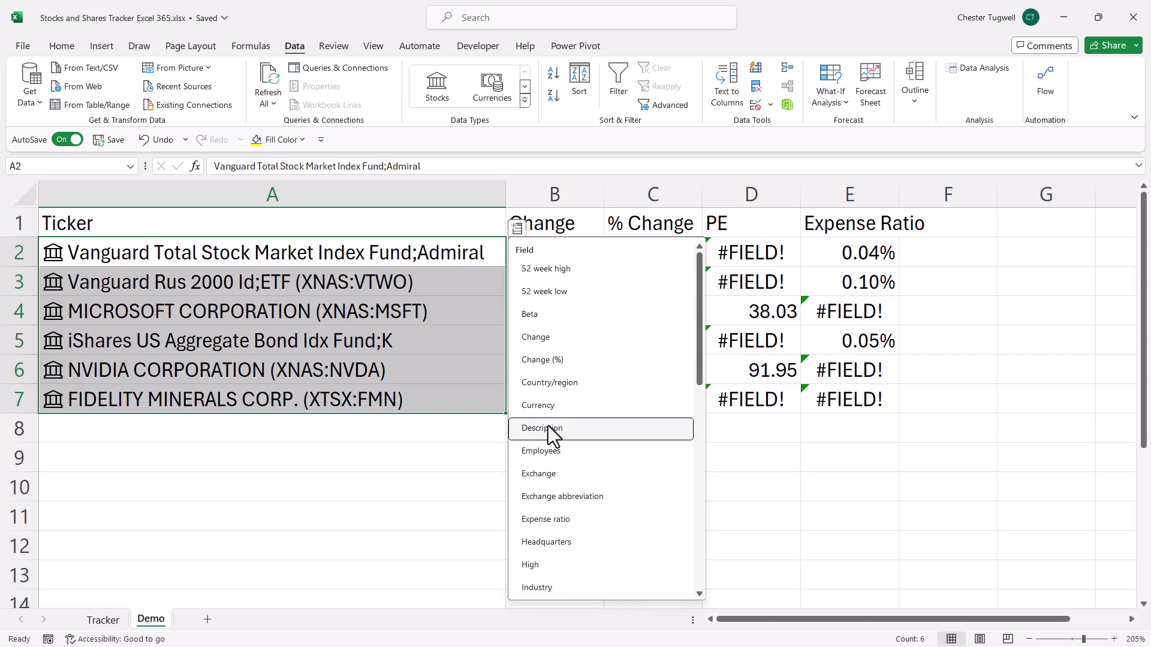
pyautogui.click(749, 252)
pyautogui.click(757, 252)
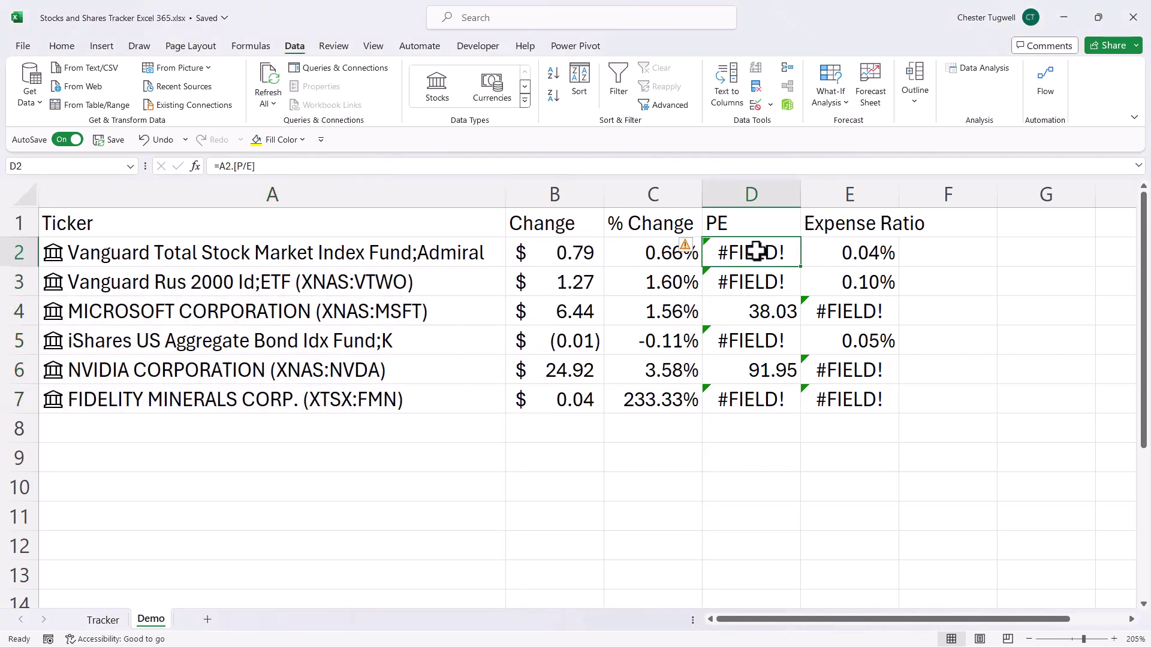
# - Clear D2 and start retyping its PE formula from A2, then cancel it
pyautogui.press('Delete')
pyautogui.write('=a2.')
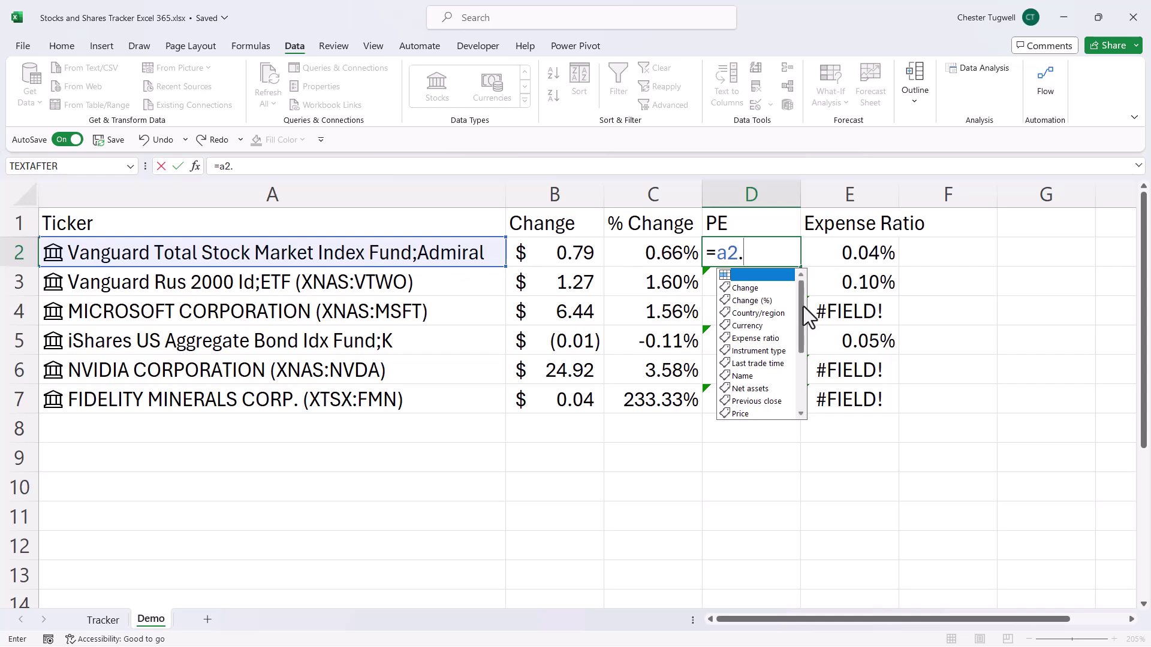
pyautogui.moveTo(803, 309); pyautogui.dragTo(804, 363)
pyautogui.click(875, 253)
pyautogui.press('Escape')
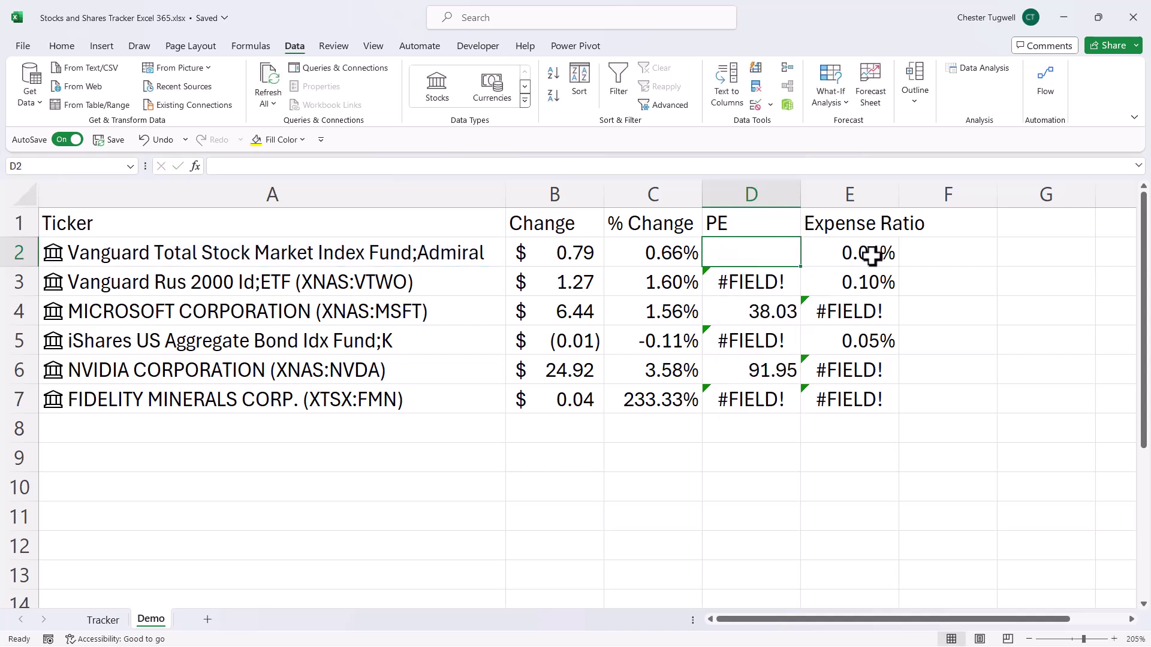
# - Re-enter E2 as =A2.[Expense ratio] and copy D3's PE formula back into D2
pyautogui.click(874, 254)
pyautogui.press('Delete')
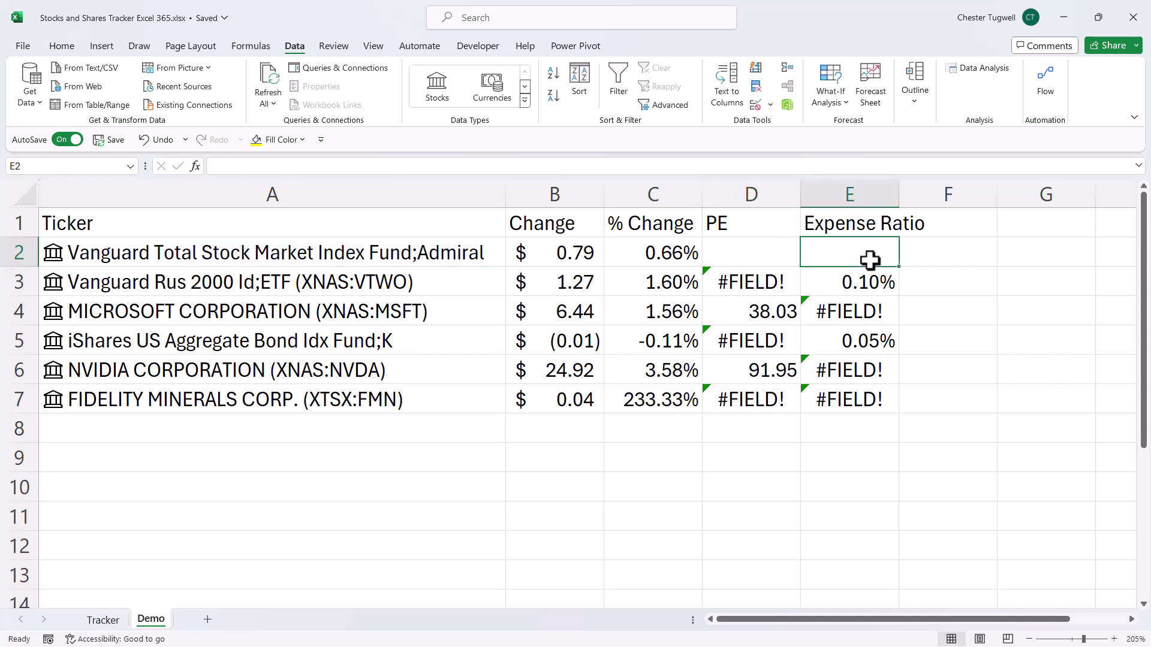
pyautogui.write('=a2.')
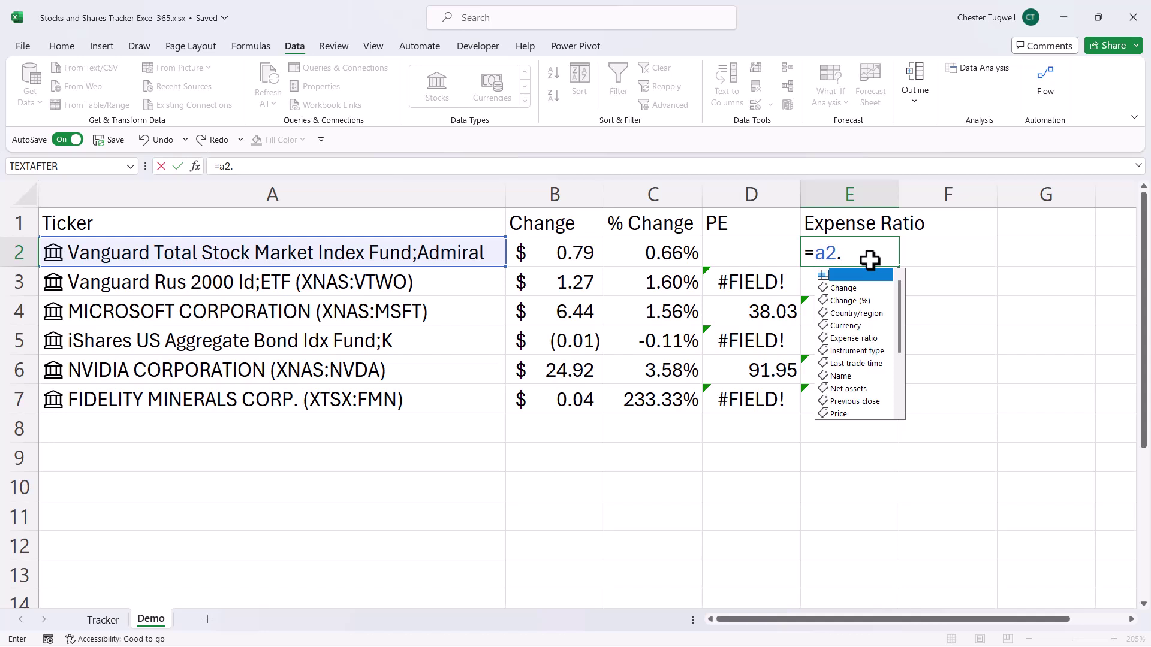
pyautogui.doubleClick(866, 339)
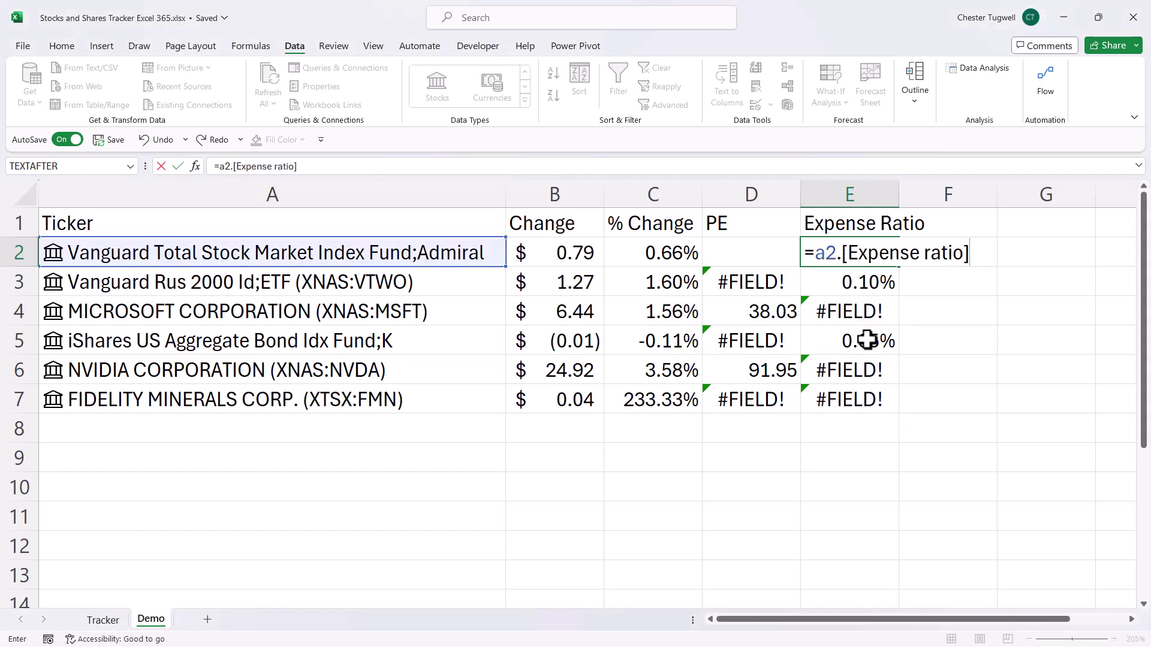
pyautogui.press('Return')
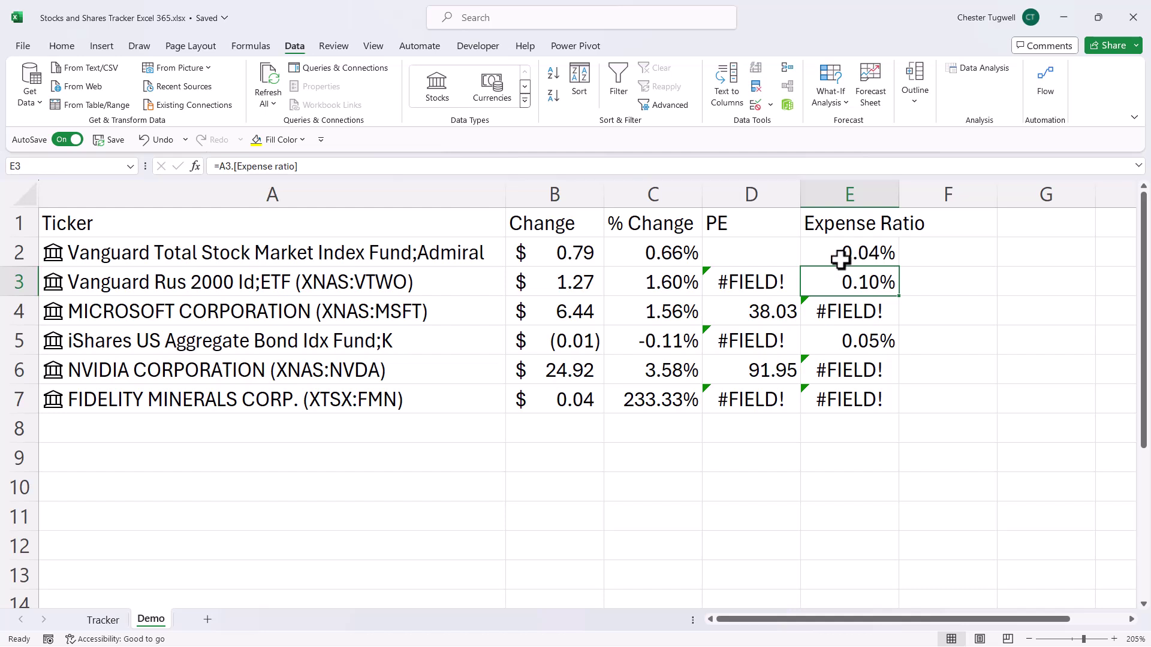
pyautogui.click(769, 283)
pyautogui.moveTo(803, 297); pyautogui.dragTo(764, 251)
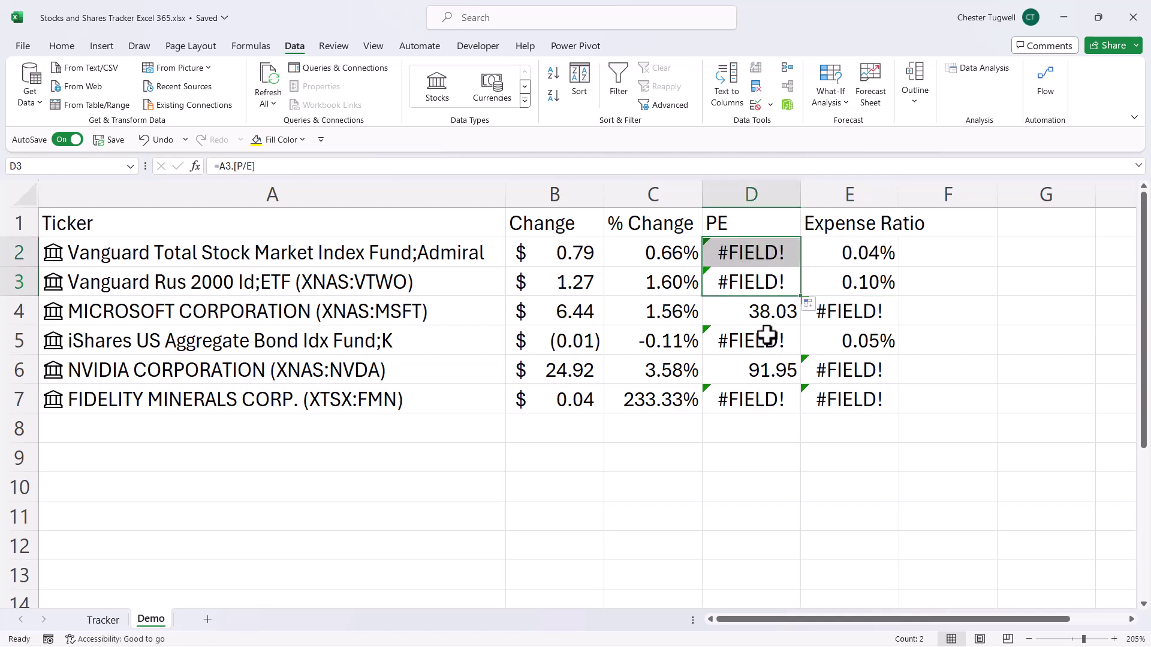
# - Wrap D2 in =IFERROR(A2.[P/E],"") and fill it down to D7
pyautogui.doubleClick(757, 253)
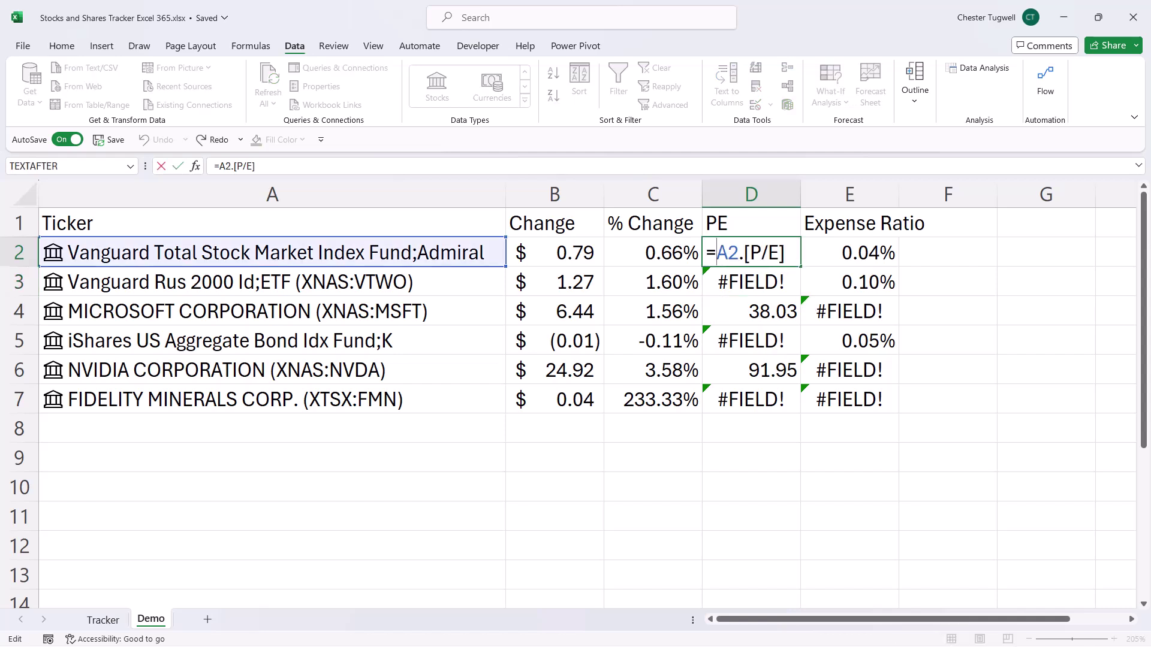
pyautogui.write('IFERRO')
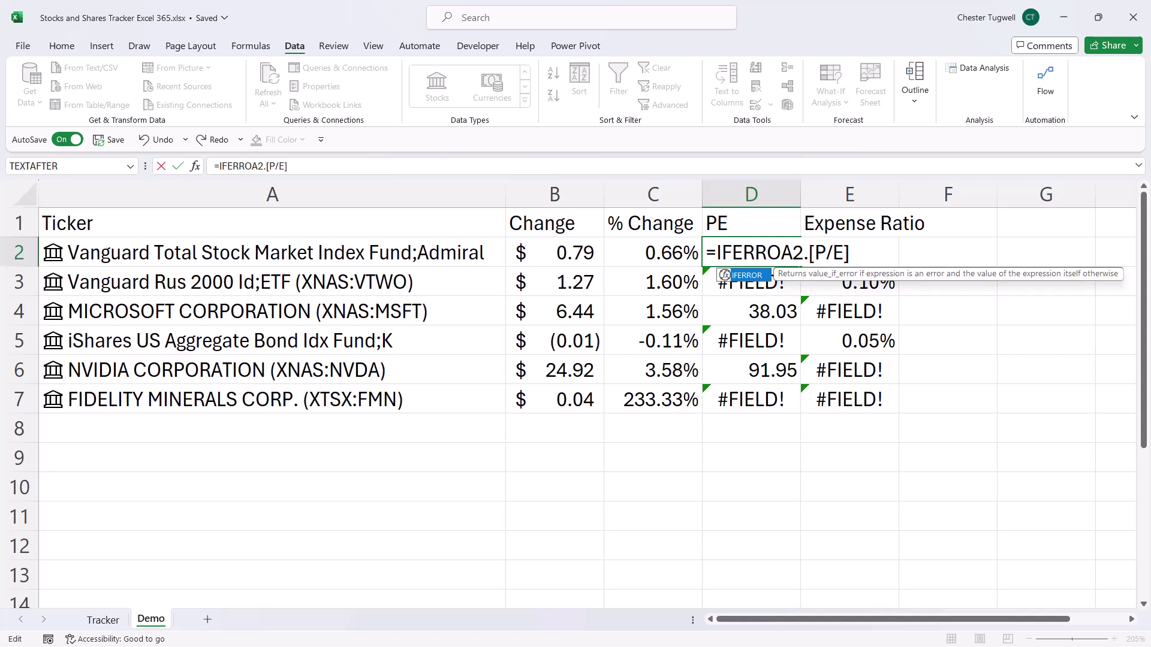
pyautogui.write('R(')
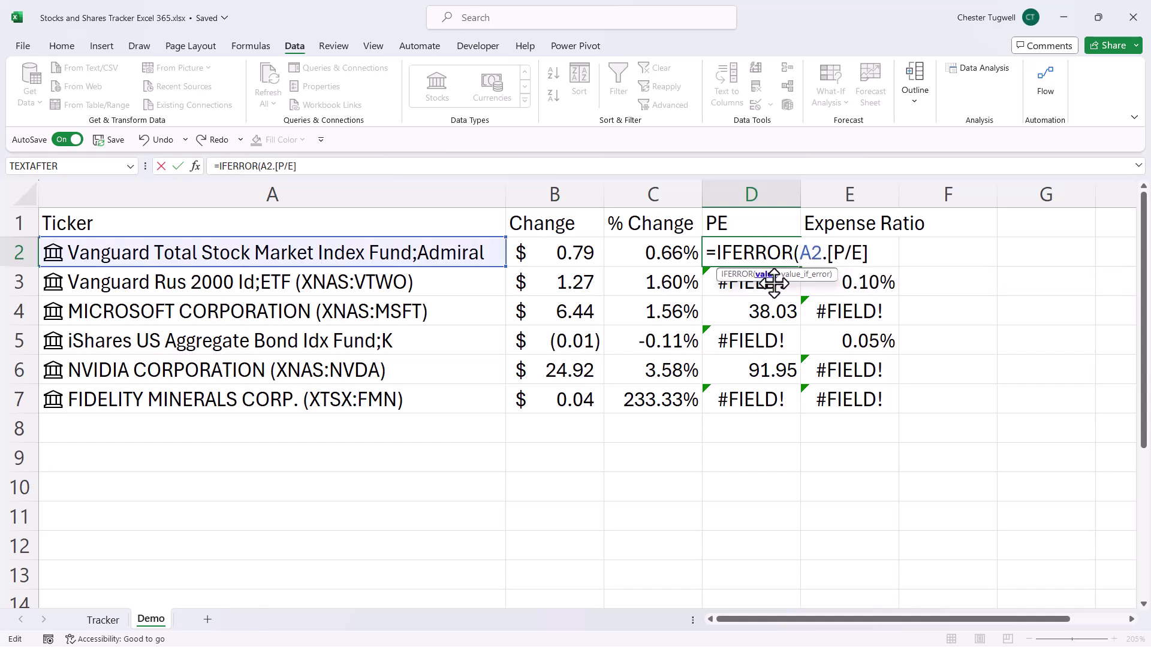
pyautogui.click(766, 275)
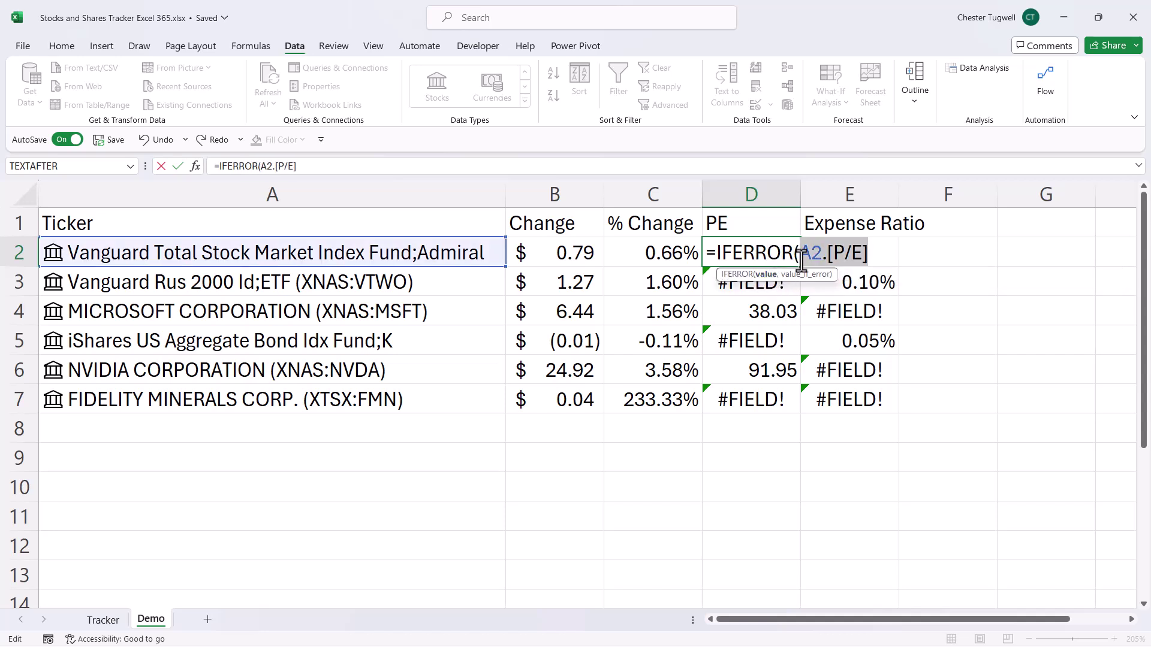
pyautogui.click(875, 254)
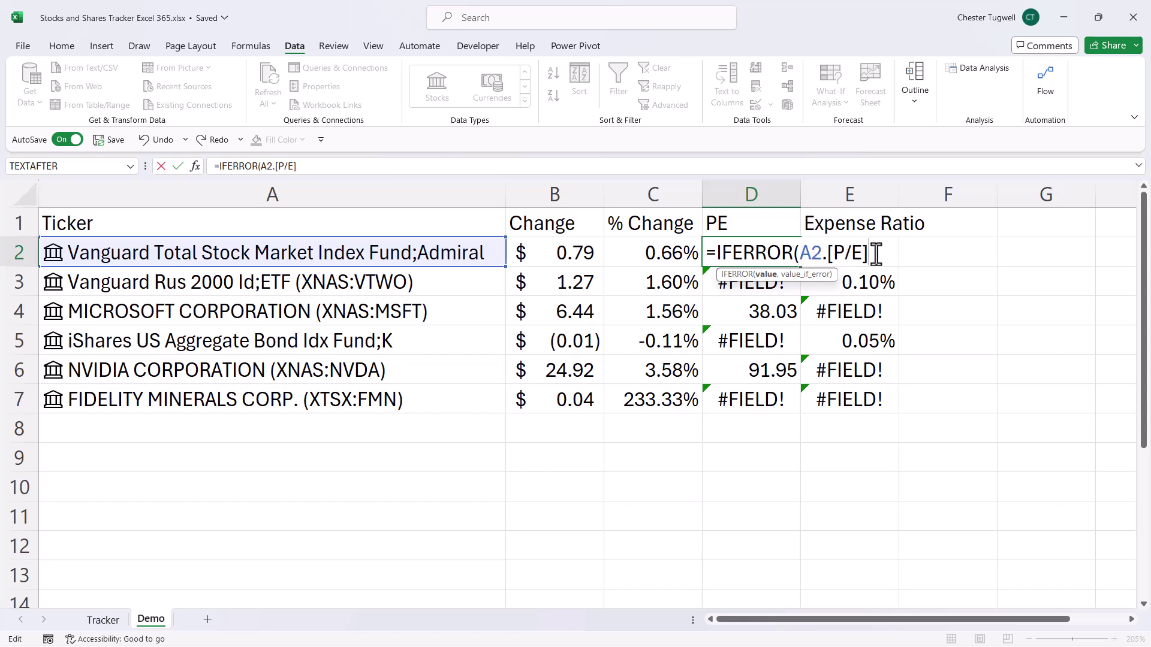
pyautogui.write(',')
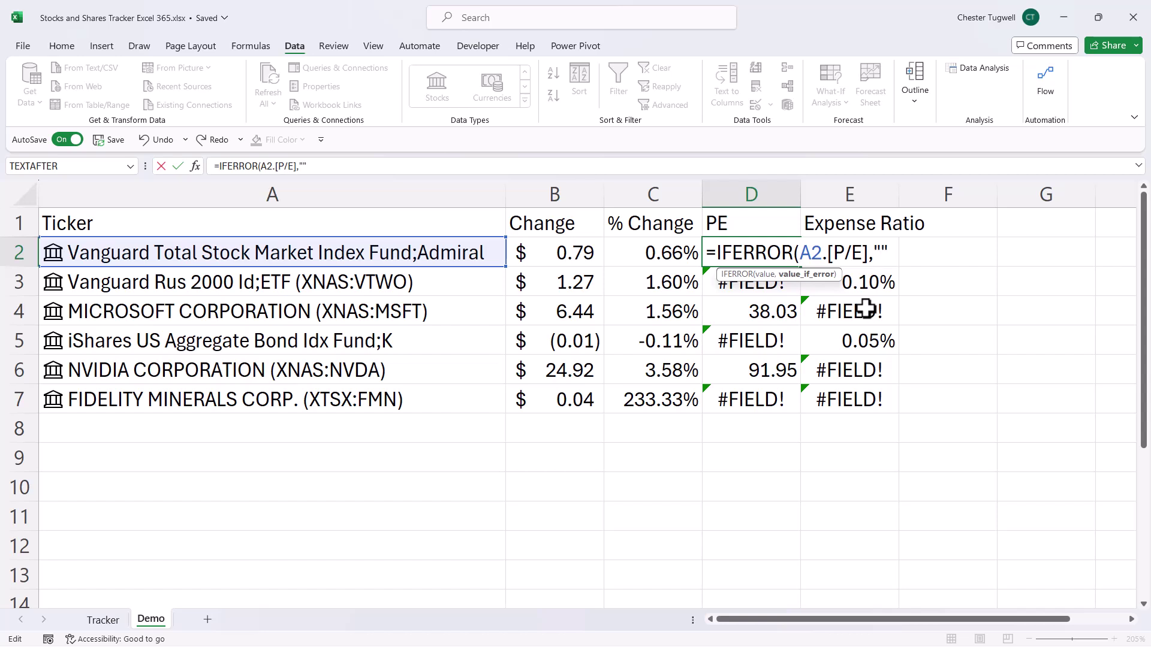
pyautogui.write('"")')
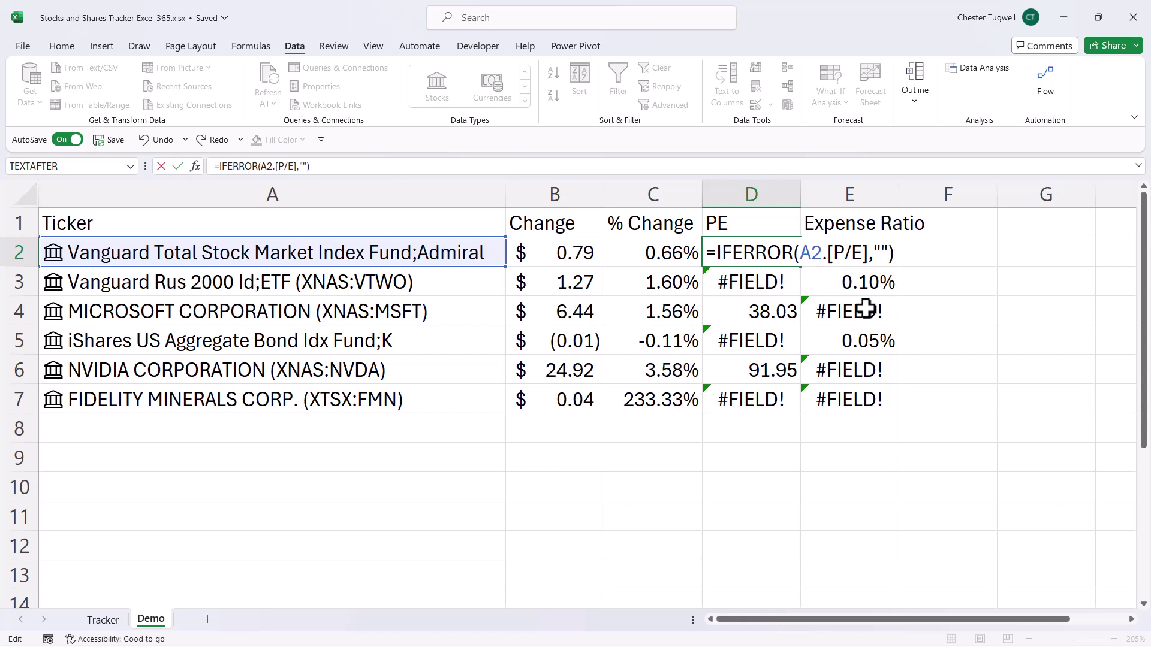
pyautogui.press('Return')
pyautogui.click(786, 255)
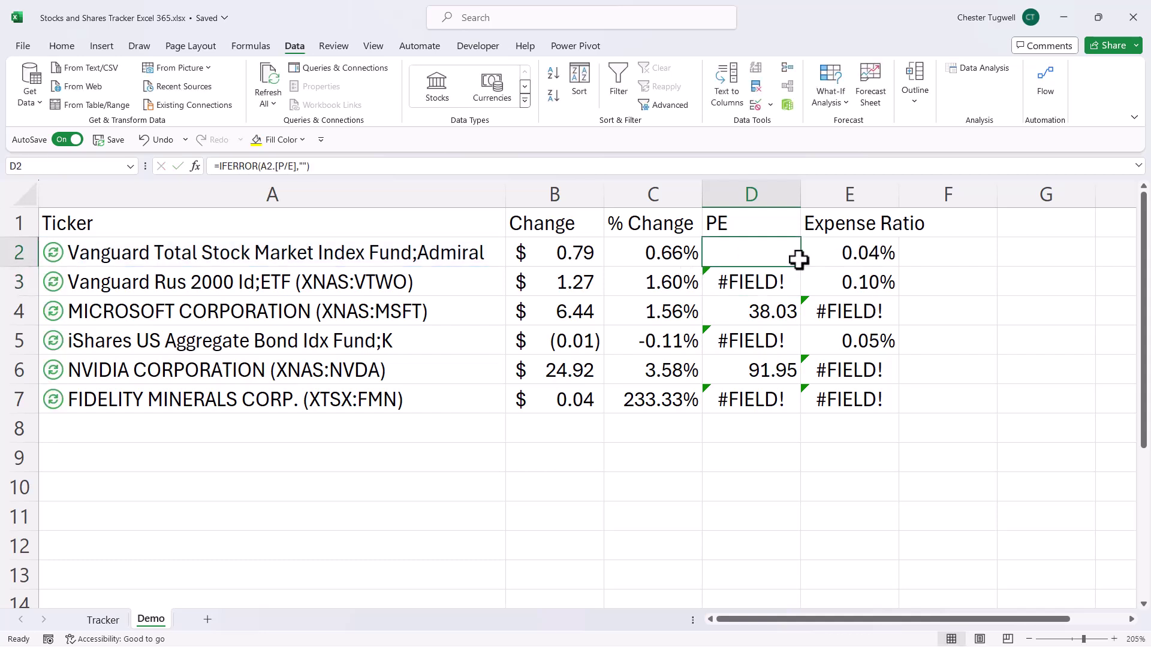
pyautogui.moveTo(804, 267); pyautogui.dragTo(783, 405)
# - Wrap E2 in =IFERROR(A2.[Expense ratio],"") and fill it down to E7
pyautogui.doubleClick(874, 259)
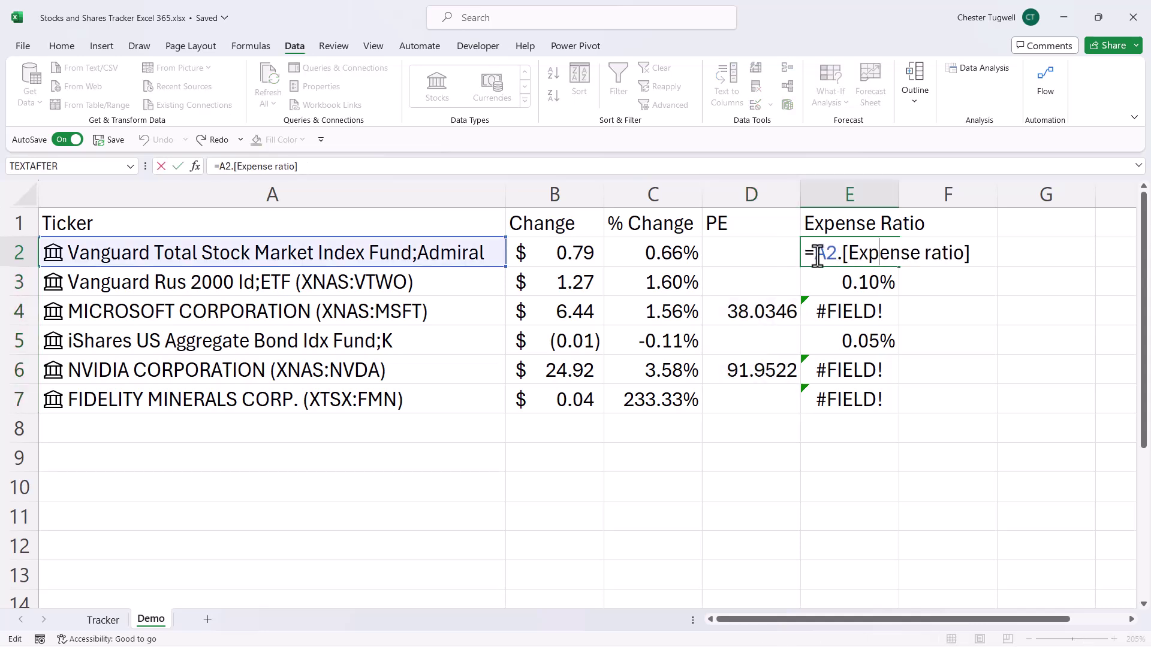
pyautogui.write('IFERROR(')
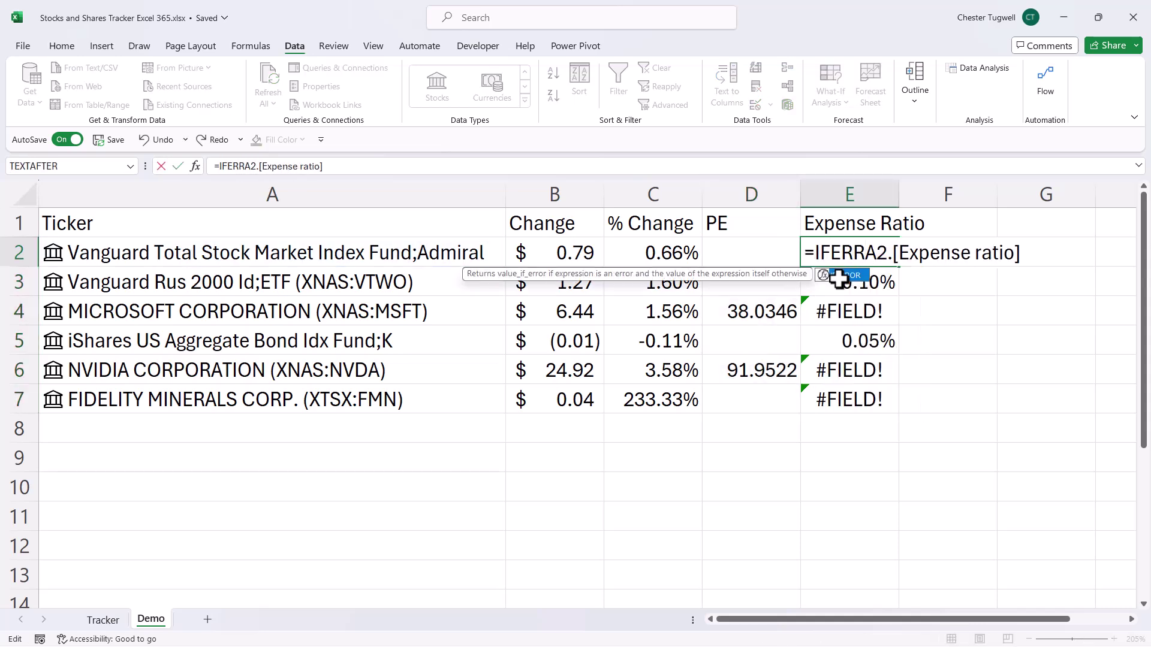
pyautogui.click(1074, 262)
pyautogui.write(',"")')
pyautogui.press('Return')
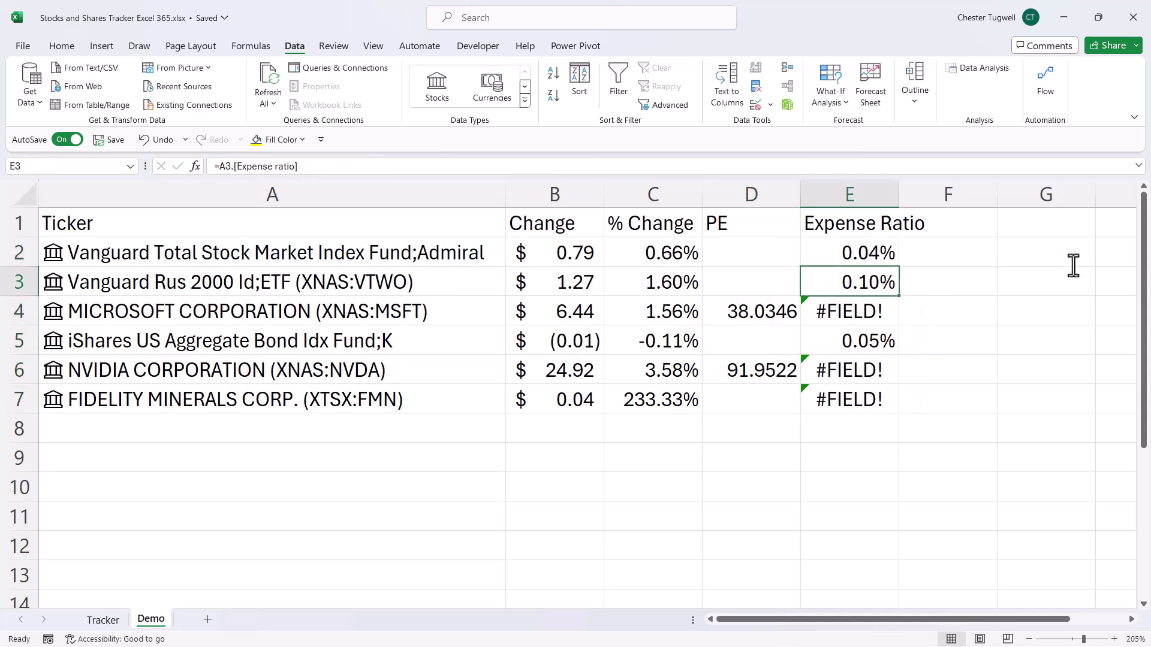
pyautogui.press('Up')
pyautogui.moveTo(904, 268); pyautogui.dragTo(912, 403)
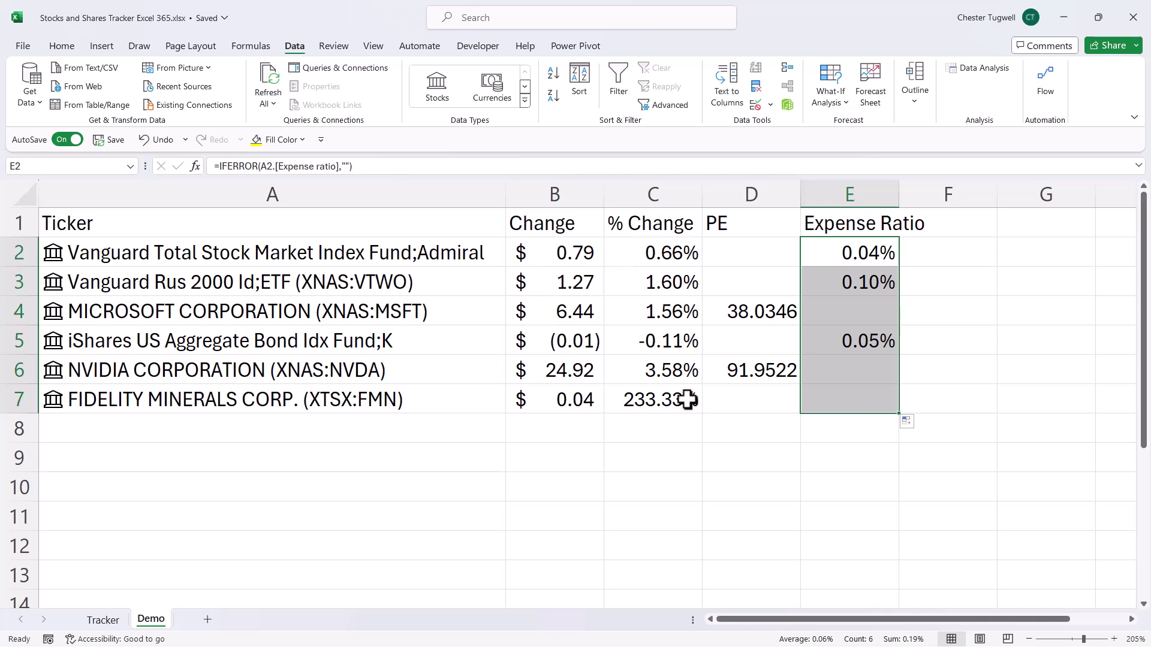
# - Select B2:C7 and open Conditional Formatting on the Home ribbon
pyautogui.moveTo(548, 259); pyautogui.dragTo(641, 404)
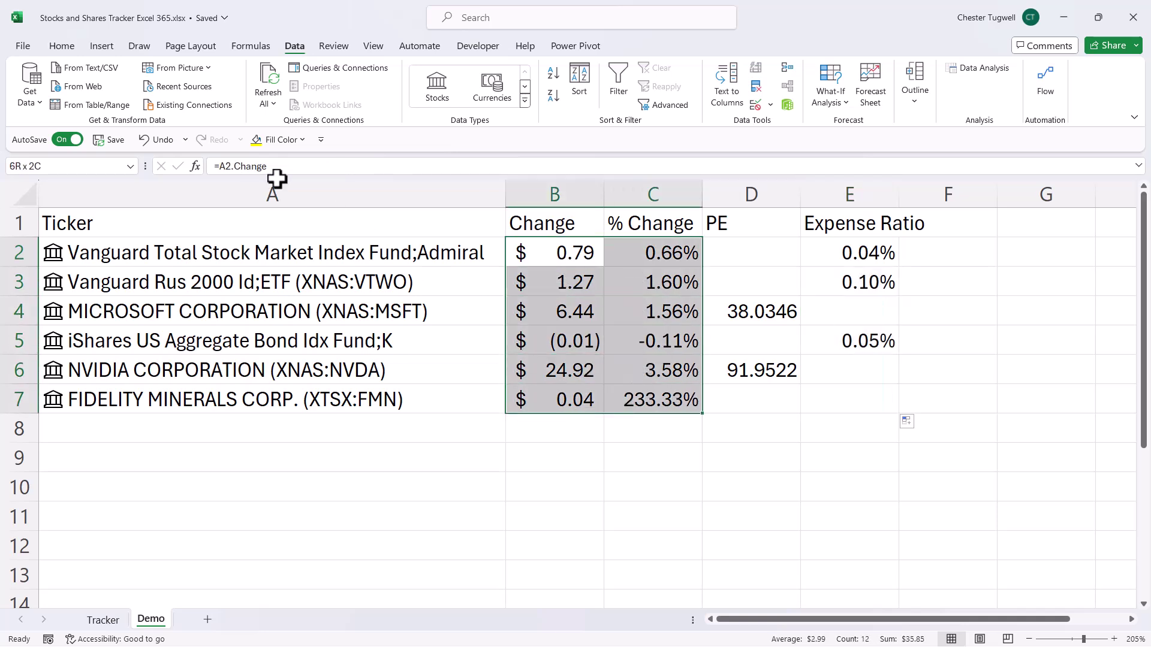
pyautogui.click(62, 47)
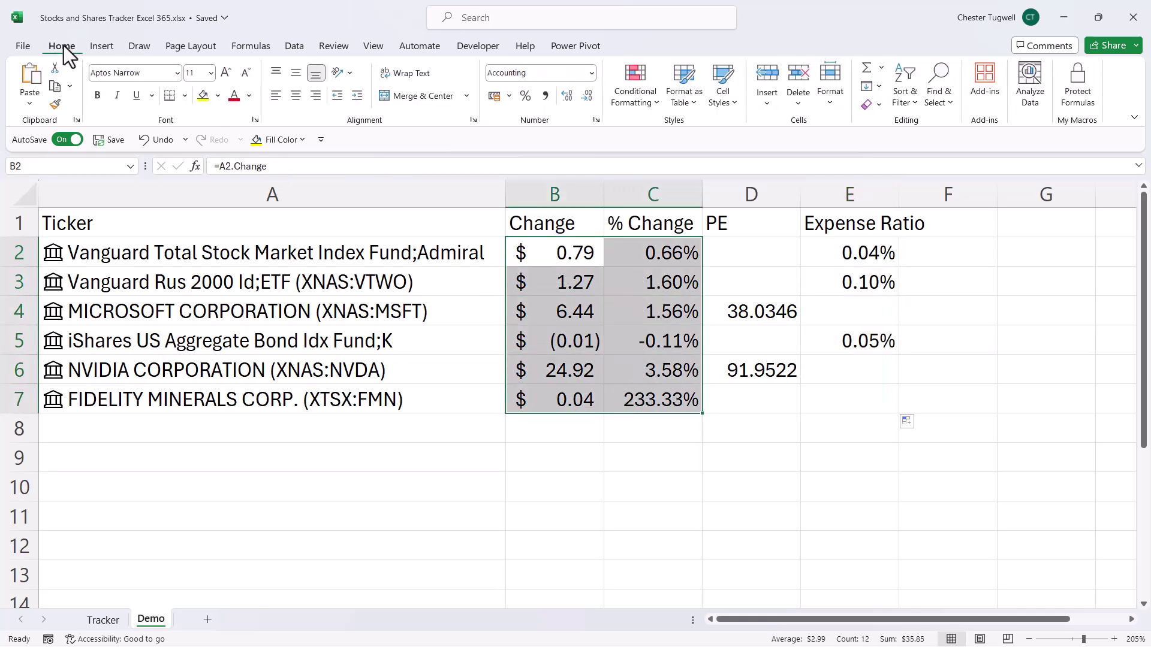
pyautogui.click(648, 105)
# - Start a new icon set rule using the 3 Arrows style
pyautogui.moveTo(673, 250)
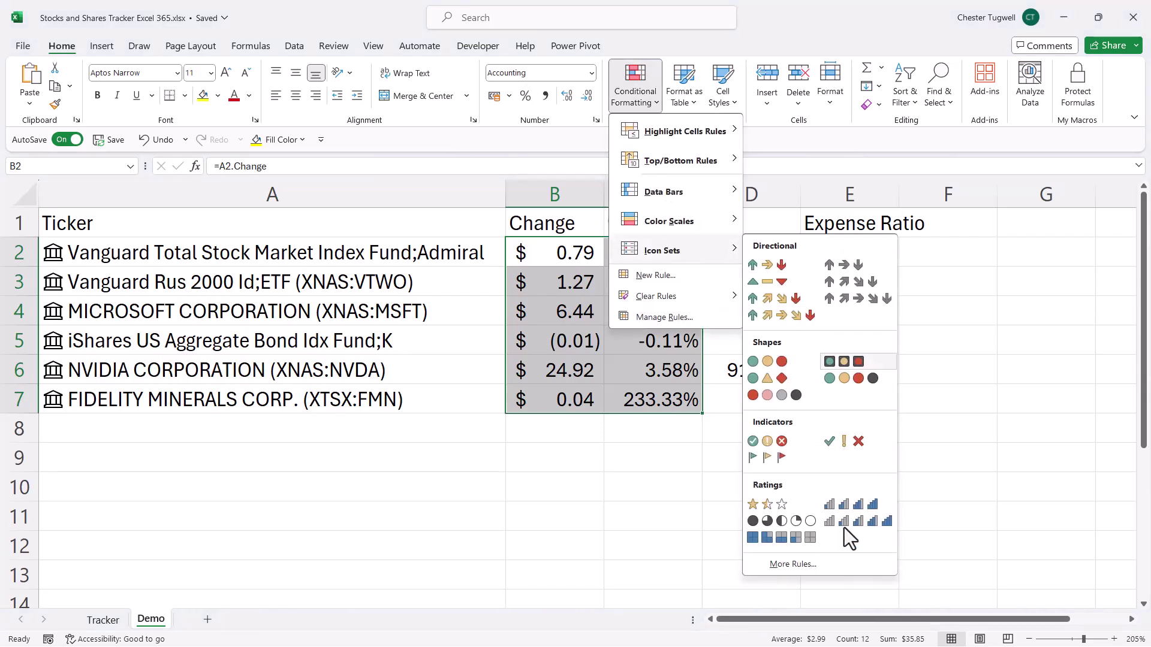
pyautogui.click(796, 571)
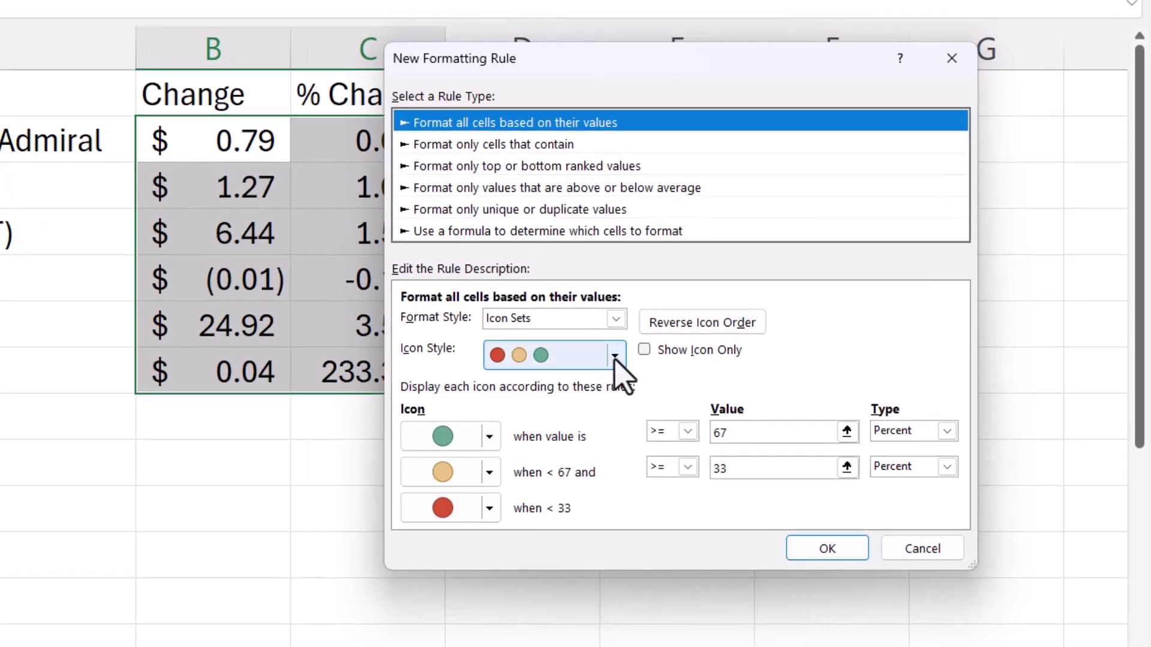
pyautogui.click(615, 359)
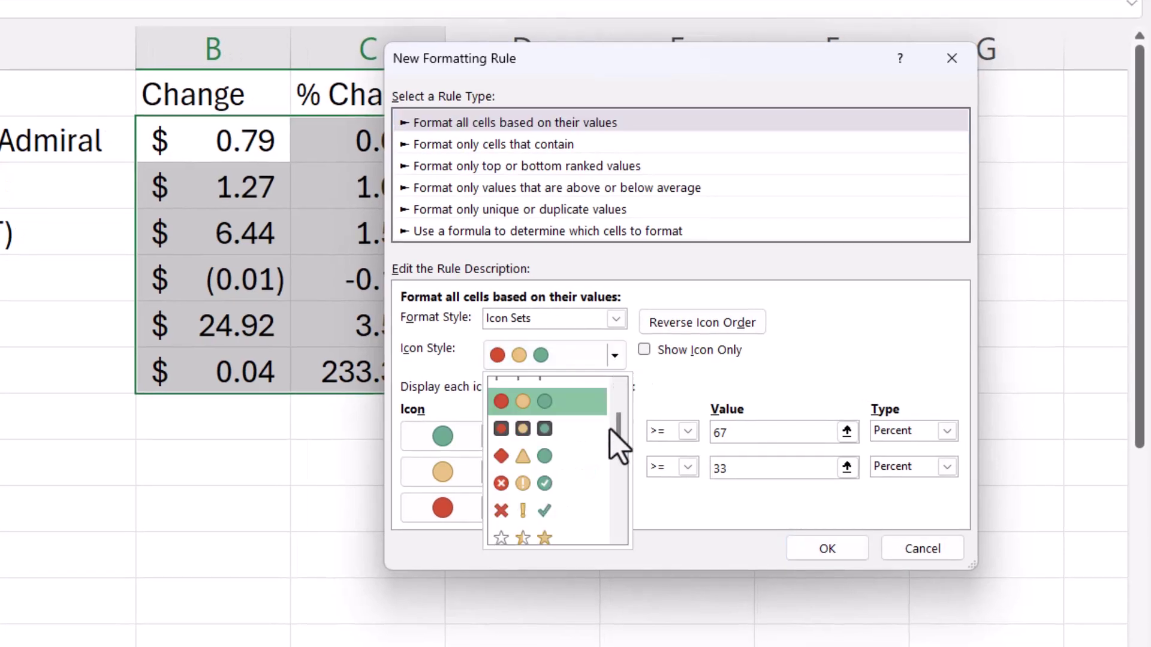
pyautogui.moveTo(616, 431); pyautogui.dragTo(618, 400)
pyautogui.click(563, 389)
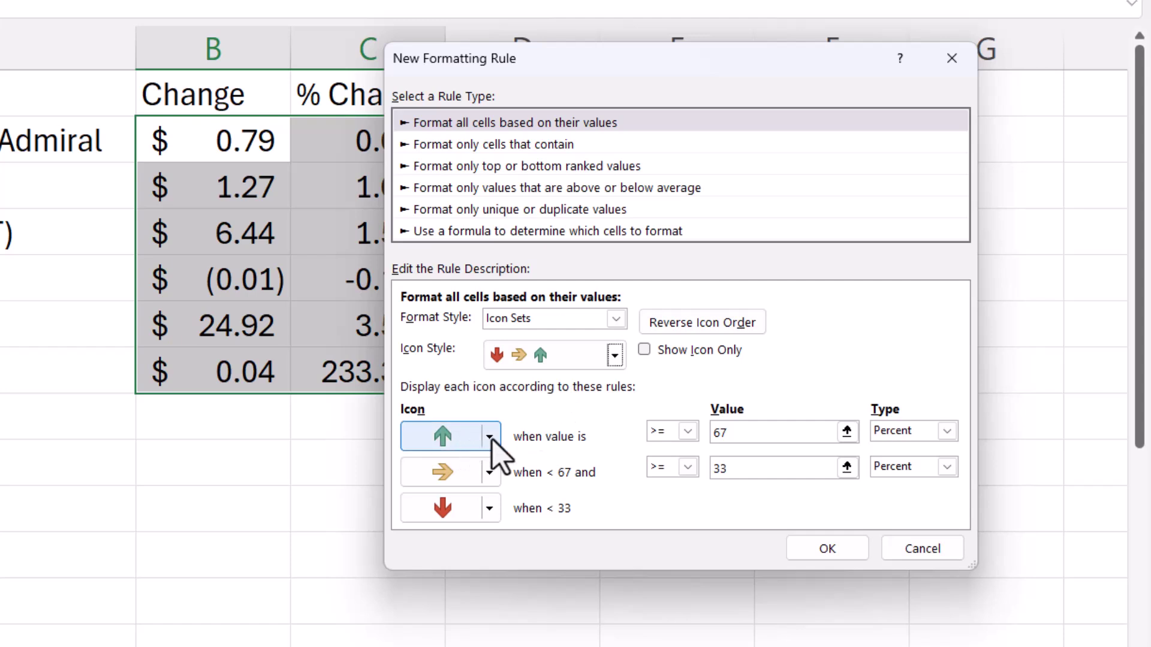
# - Set thresholds to > 0 and >= 0, both Number type, and apply the rule
pyautogui.click(947, 431)
pyautogui.click(924, 450)
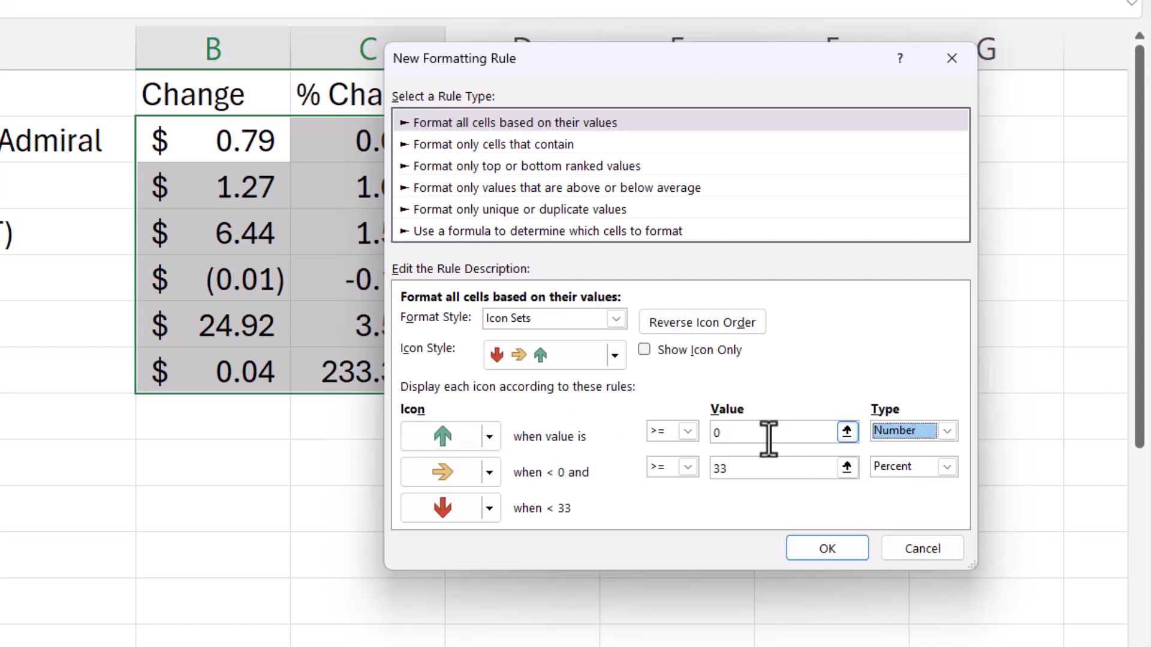
pyautogui.click(687, 432)
pyautogui.click(659, 464)
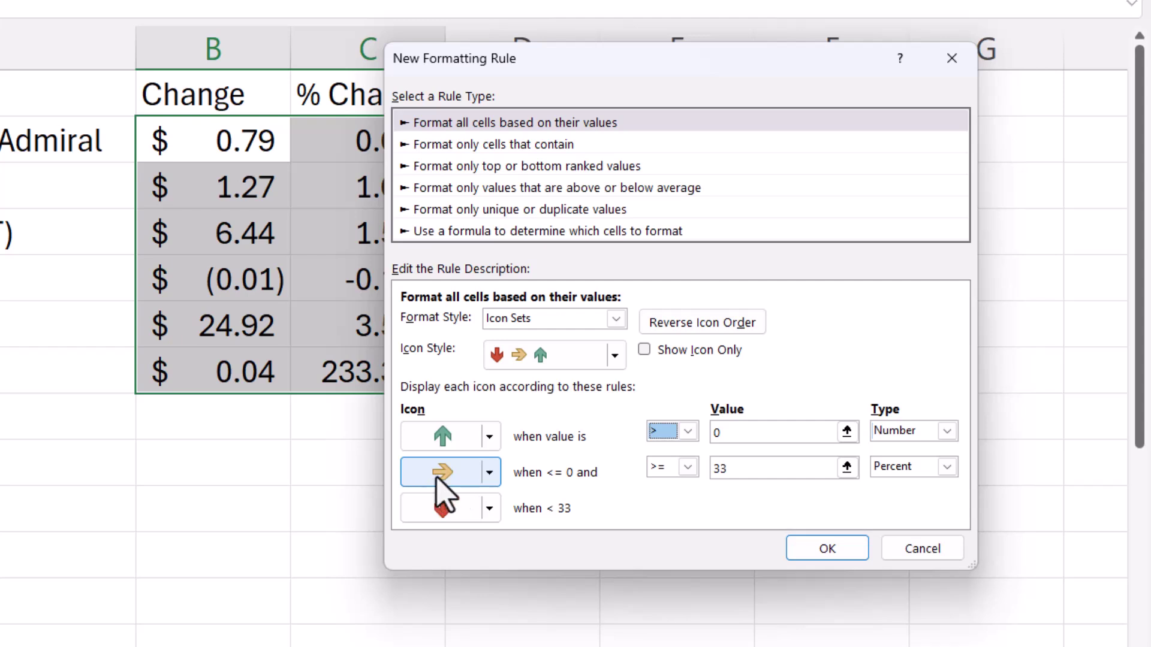
pyautogui.doubleClick(719, 468)
pyautogui.write('0')
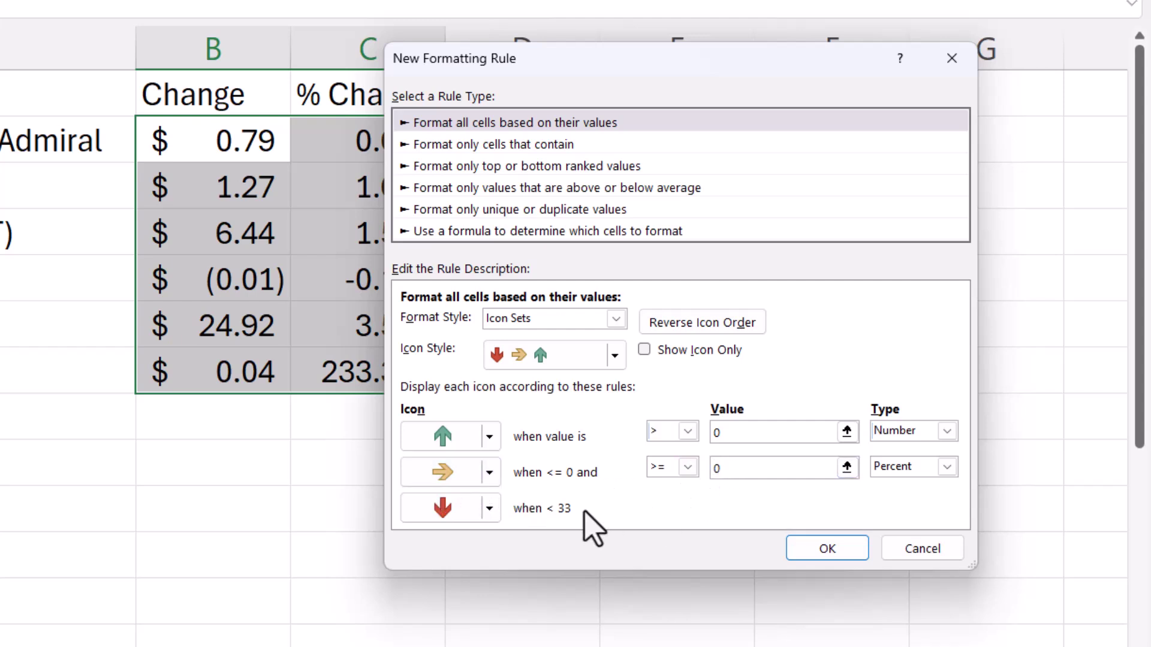
pyautogui.click(753, 432)
pyautogui.click(948, 467)
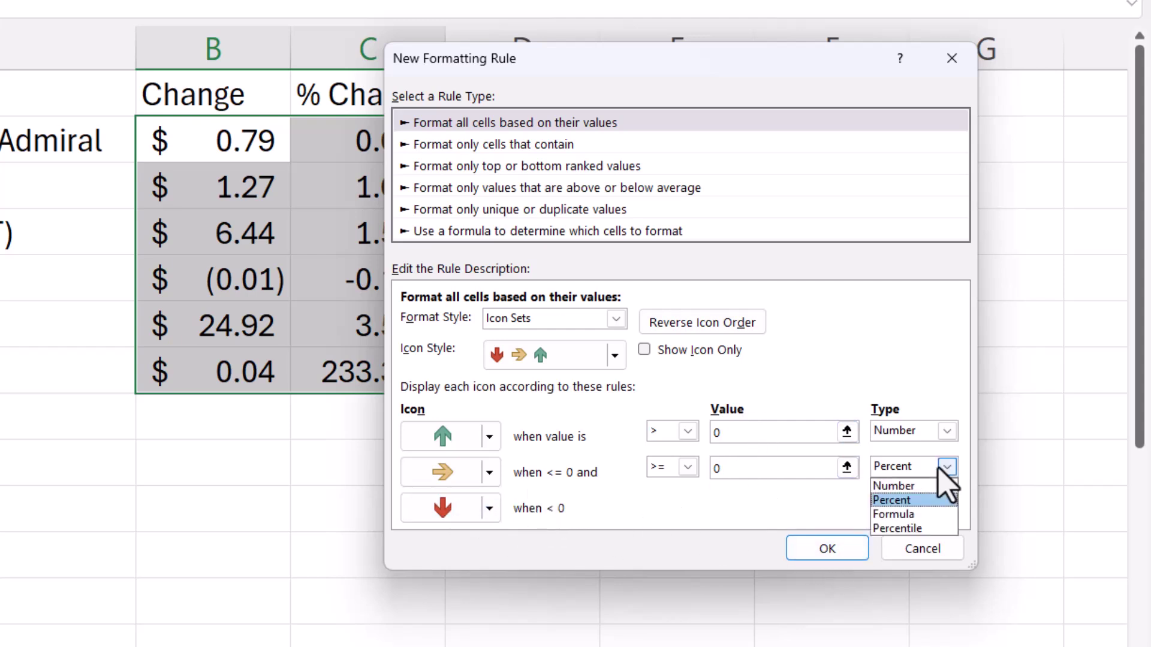
pyautogui.click(930, 487)
pyautogui.click(827, 548)
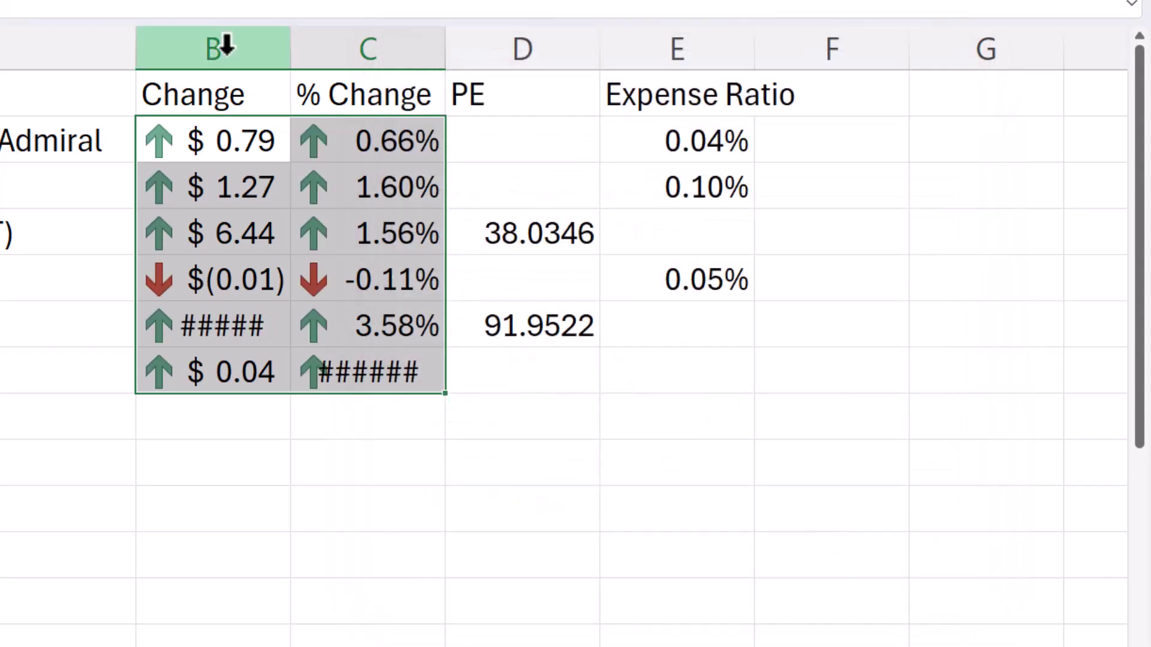
# - Autofit columns B and C so values like $24.92 and 233.33% show in full
pyautogui.moveTo(224, 46); pyautogui.dragTo(420, 49)
pyautogui.doubleClick(451, 51)
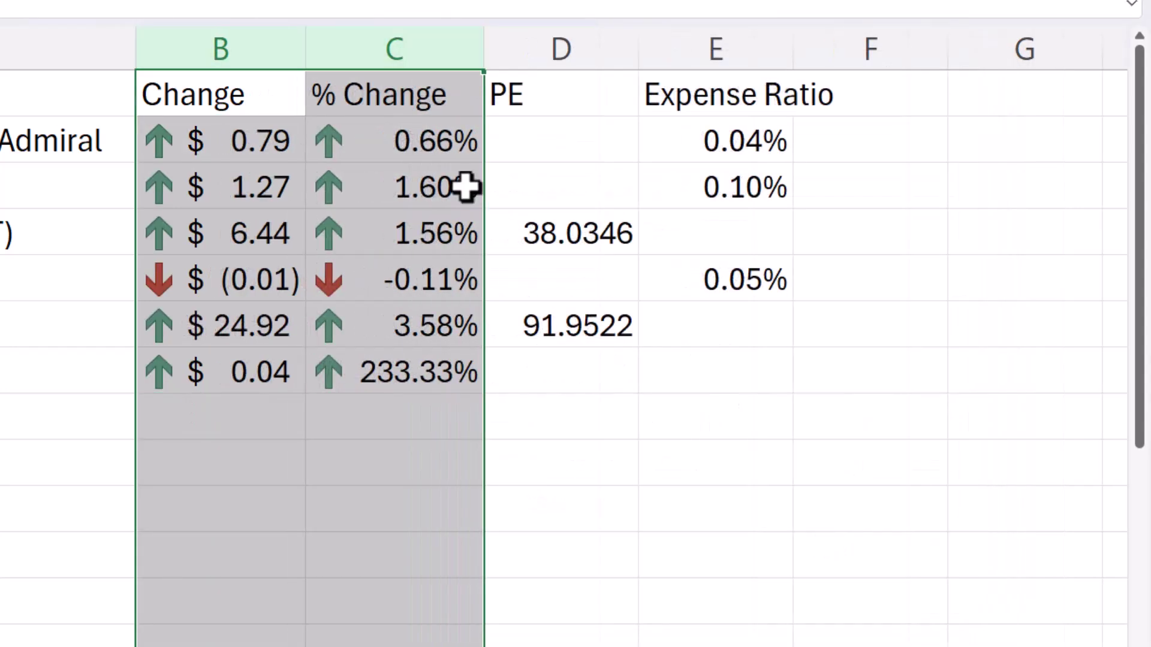
pyautogui.click(668, 492)
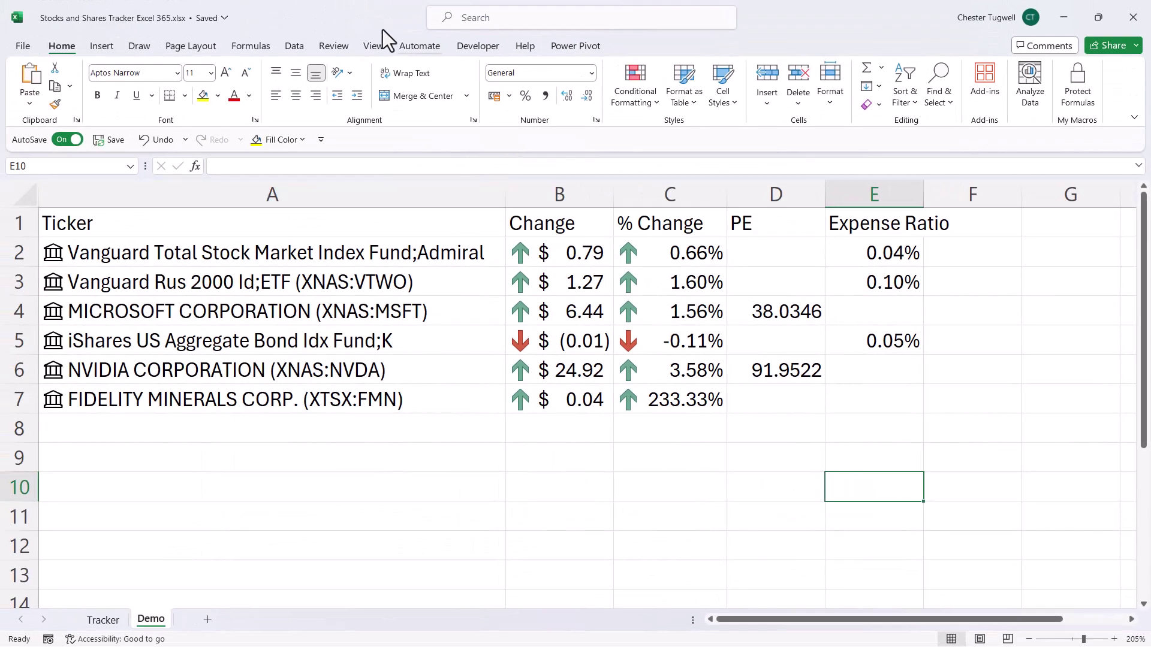
pyautogui.click(294, 46)
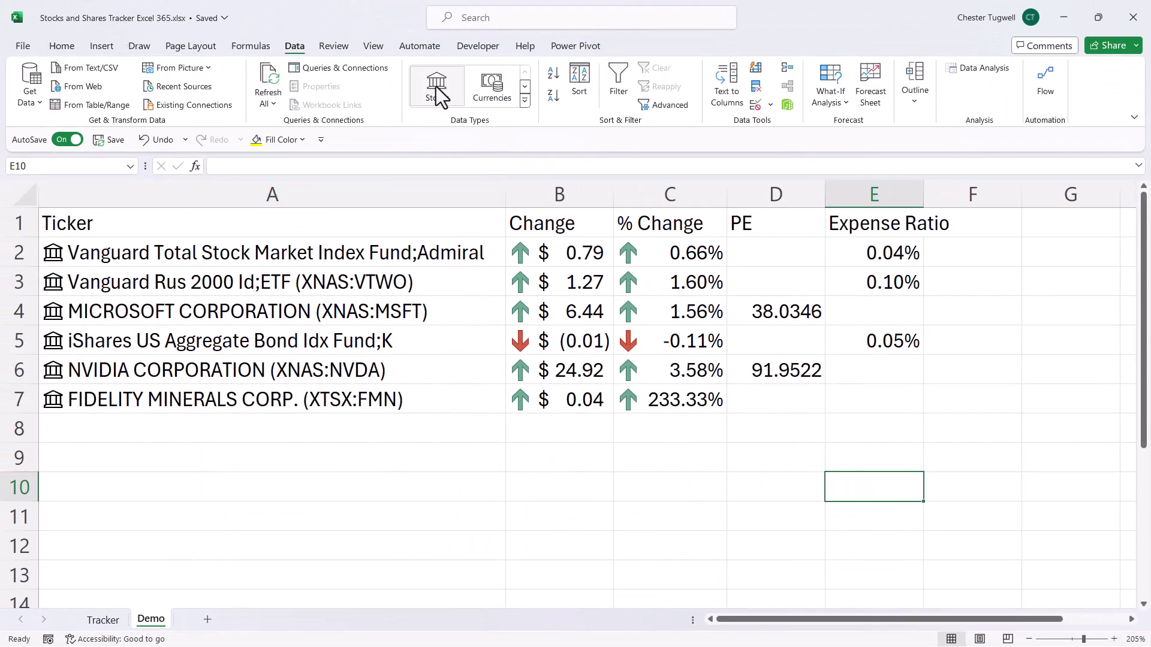
# - In A10 enter =STOCKHISTORY(A4,TODAY()-52*7,TODAY()) to list Microsoft's daily Date/Close history
pyautogui.click(419, 465)
pyautogui.click(311, 478)
pyautogui.write('=s')
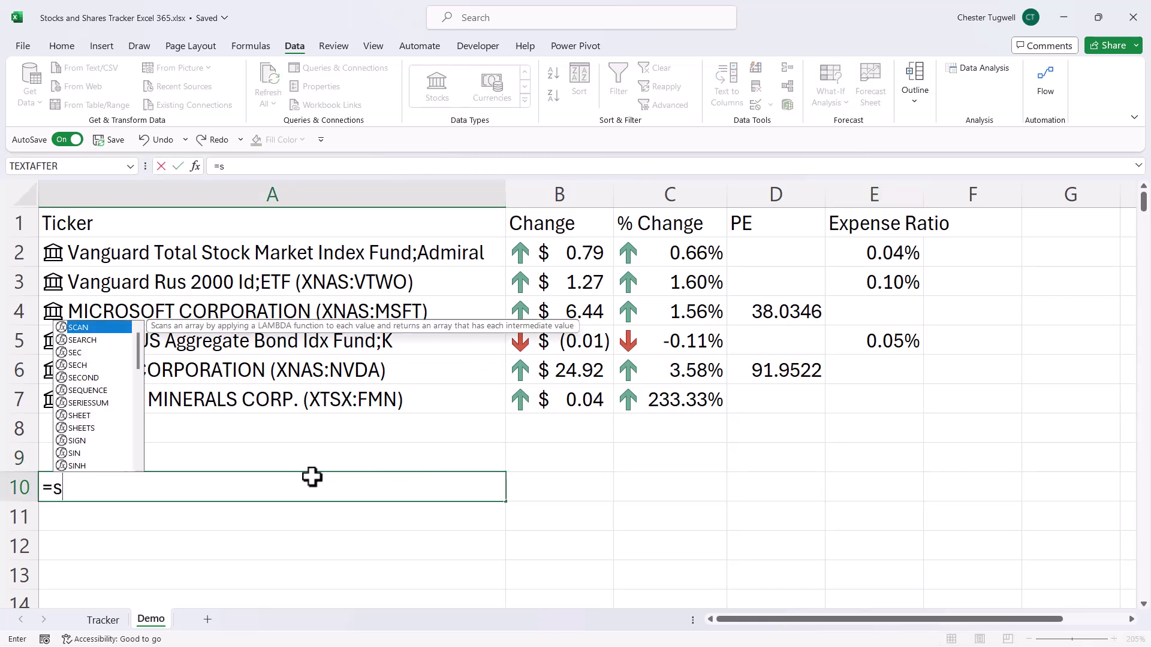
pyautogui.write('tock')
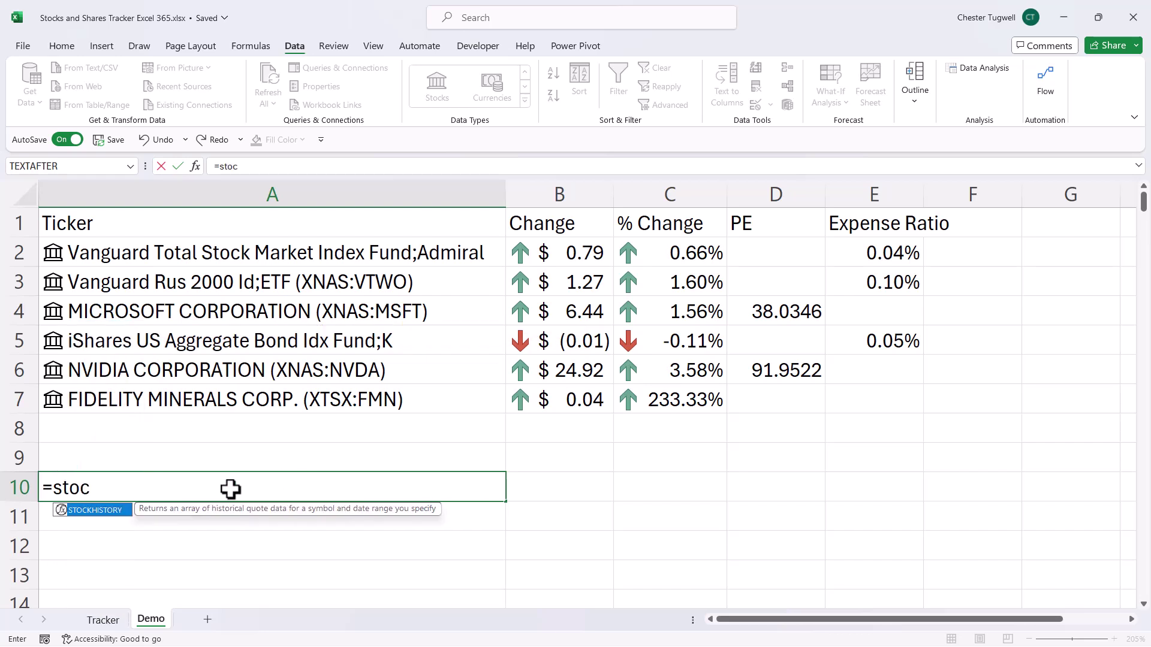
pyautogui.doubleClick(111, 510)
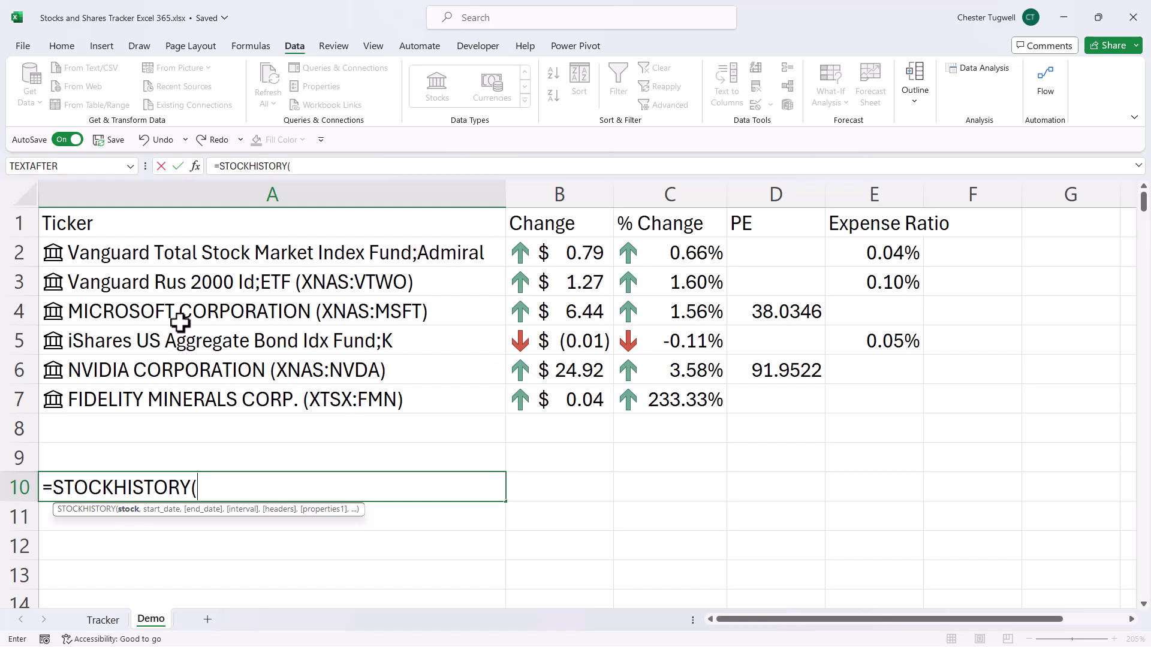
pyautogui.click(210, 311)
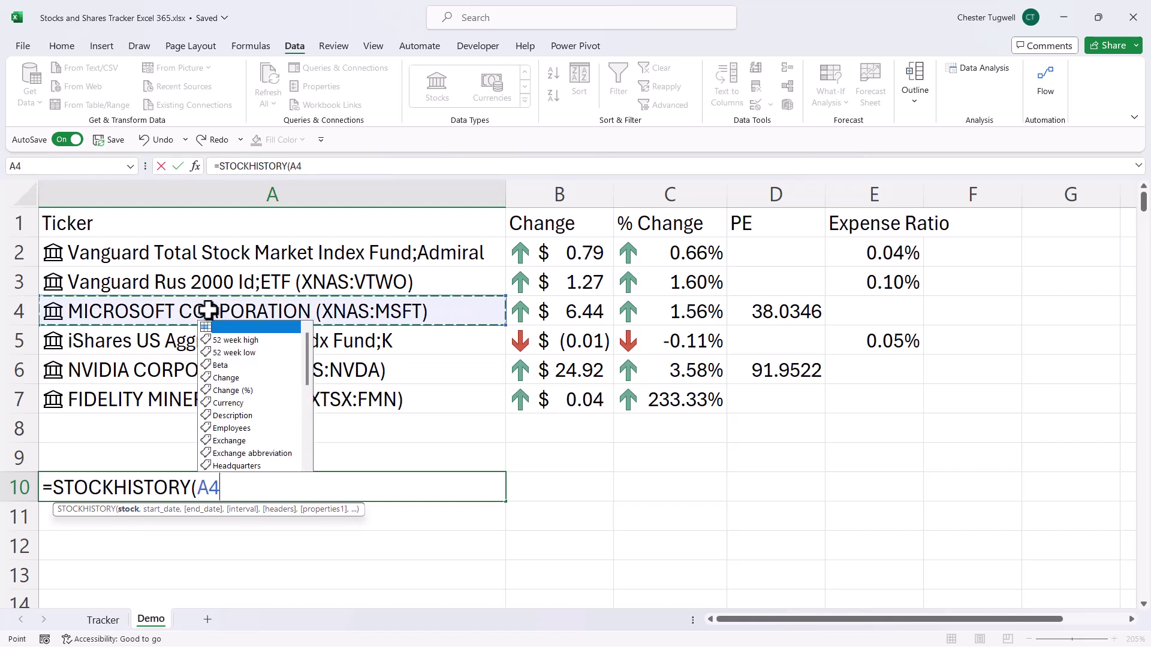
pyautogui.write(',')
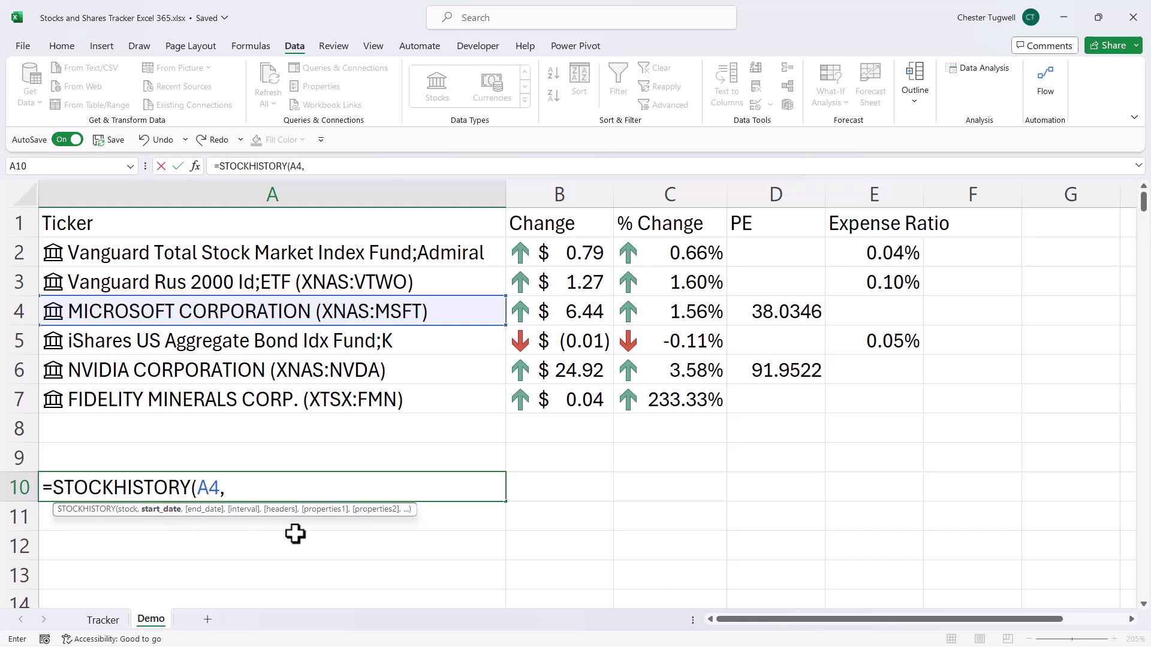
pyautogui.write('today')
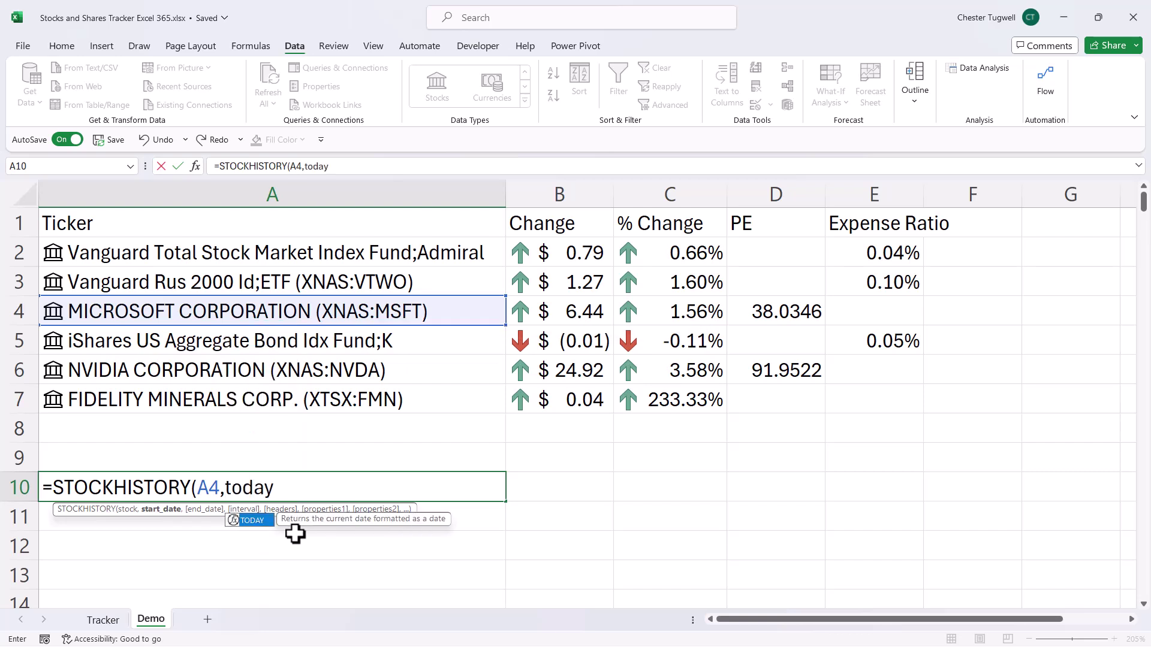
pyautogui.write('()-52*7')
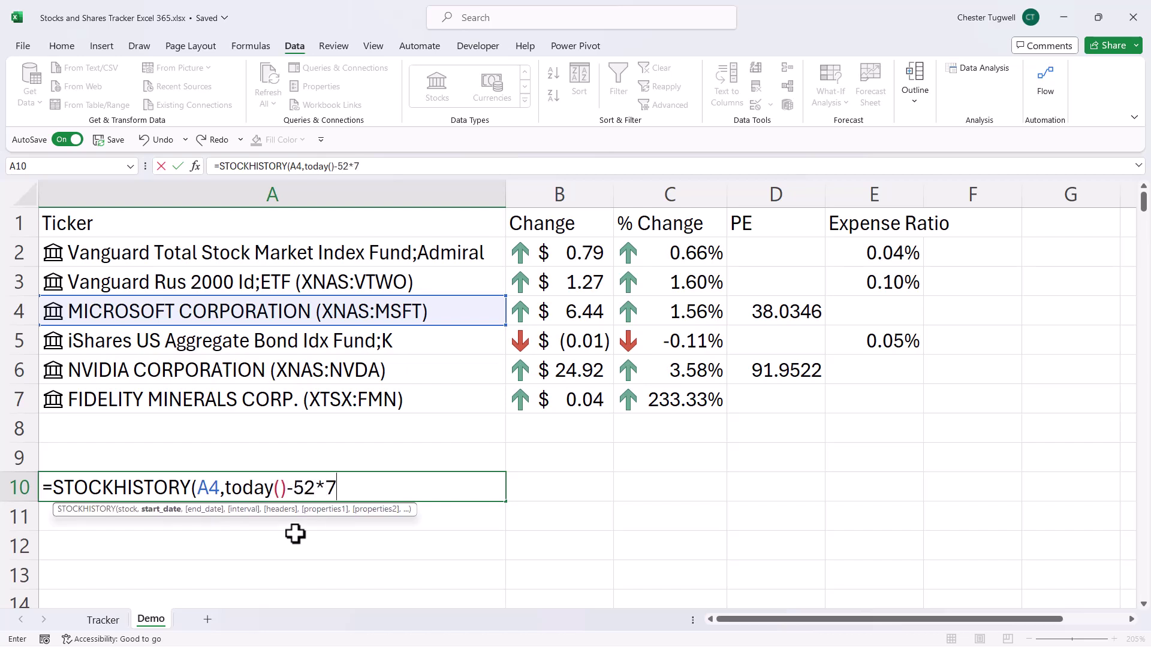
pyautogui.write(',')
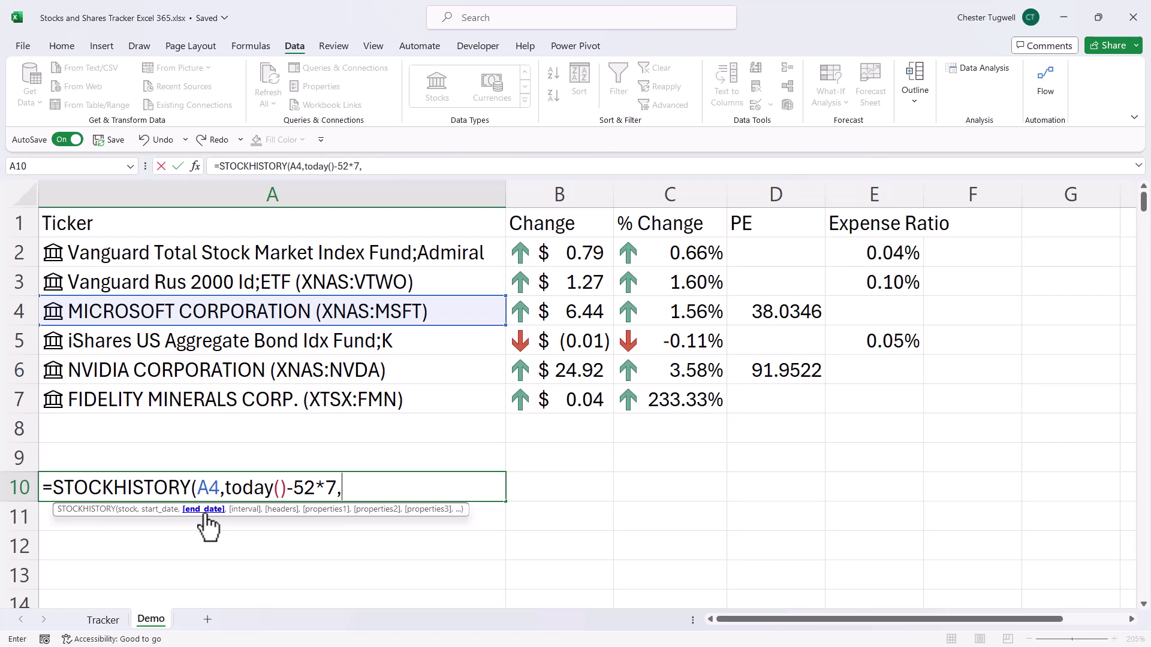
pyautogui.write('today()')
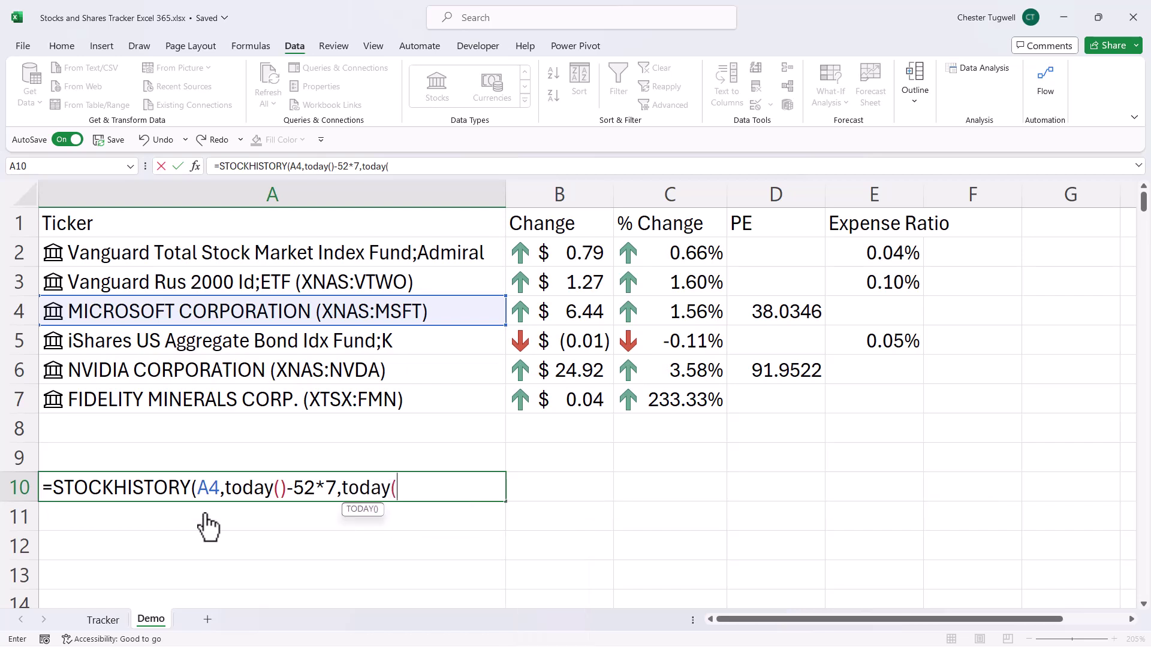
pyautogui.write(')')
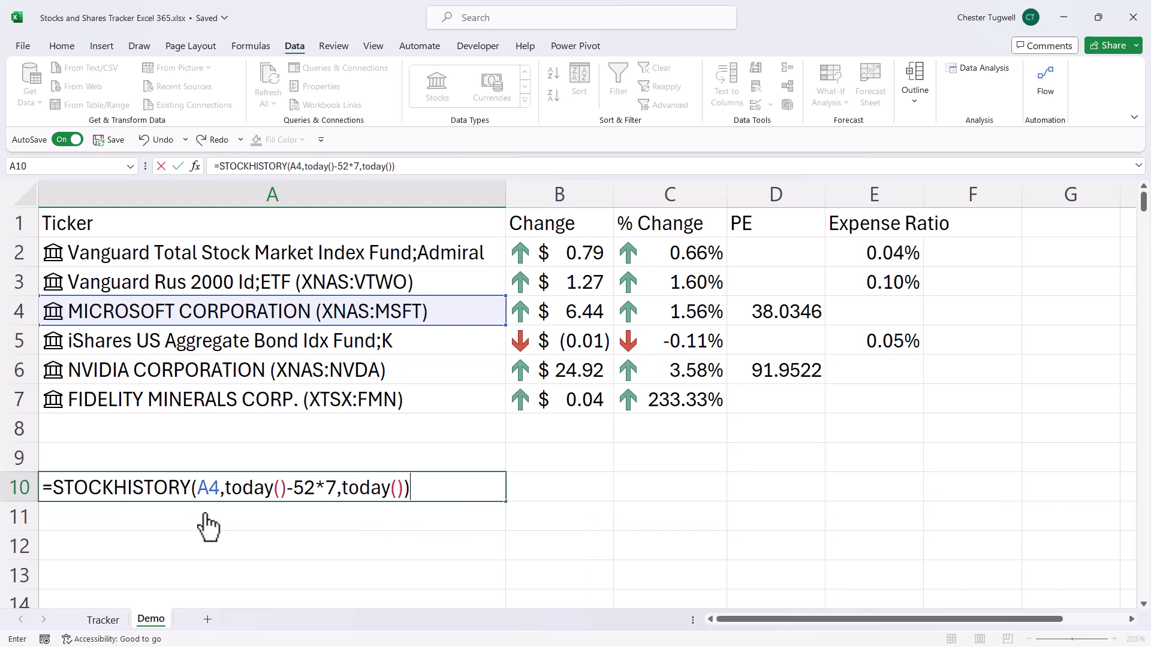
pyautogui.press('Return')
pyautogui.scroll(-3, 439, 493)
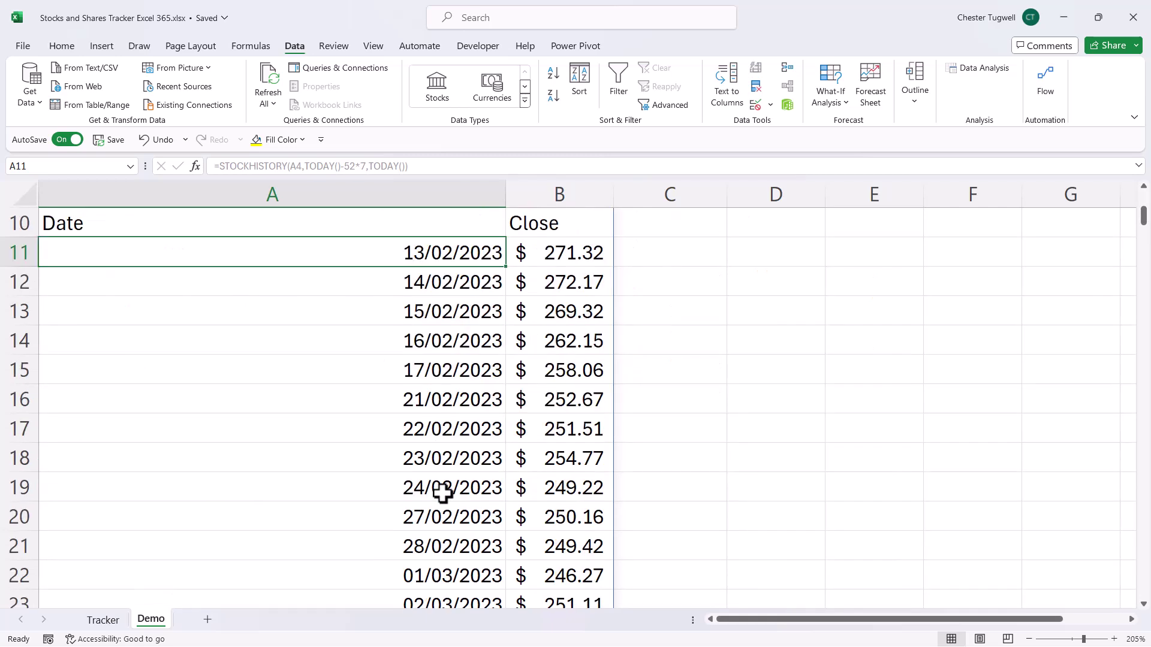
pyautogui.scroll(3, 603, 444)
pyautogui.scroll(-1, 558, 492)
pyautogui.scroll(-2, 539, 501)
pyautogui.scroll(3, 327, 377)
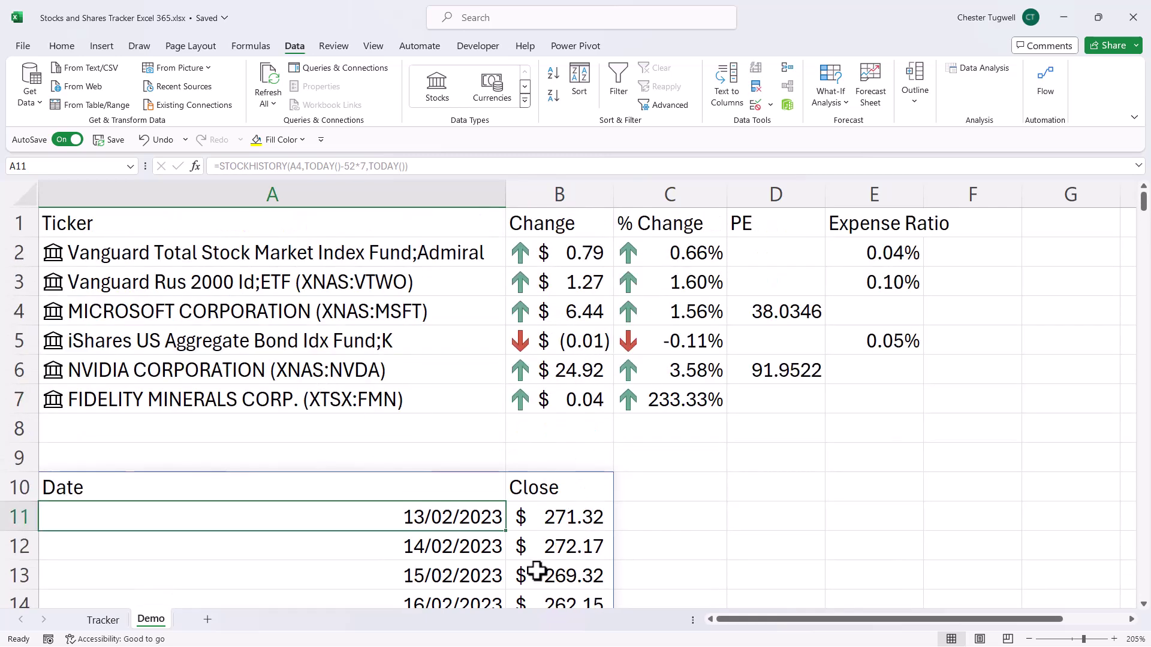
pyautogui.scroll(-3, 537, 570)
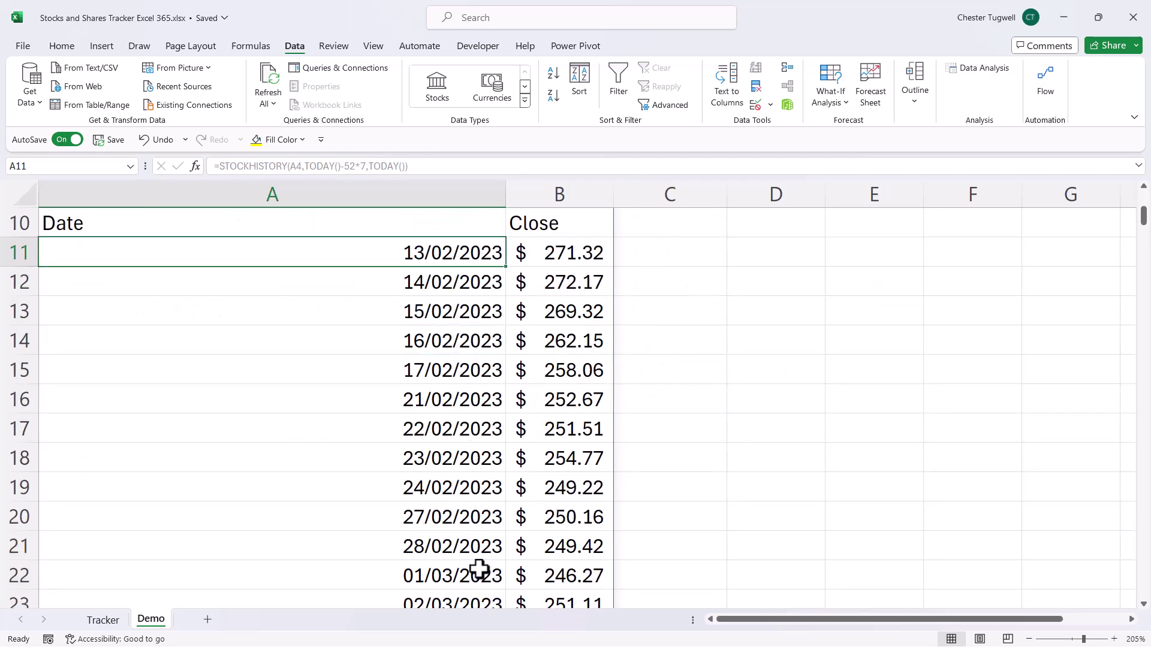
pyautogui.scroll(-2, 480, 573)
pyautogui.scroll(-5, 480, 571)
pyautogui.scroll(10, 476, 569)
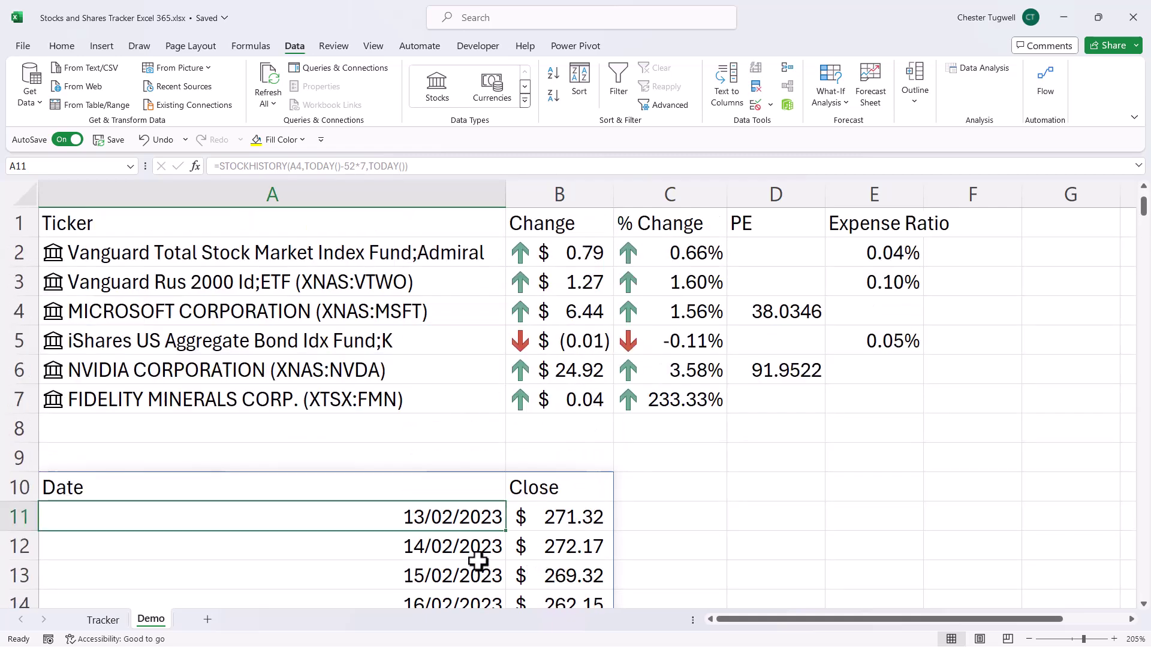
# - Add interval 2 (Monthly) to A10's STOCKHISTORY formula so Microsoft's closes list monthly
pyautogui.doubleClick(216, 484)
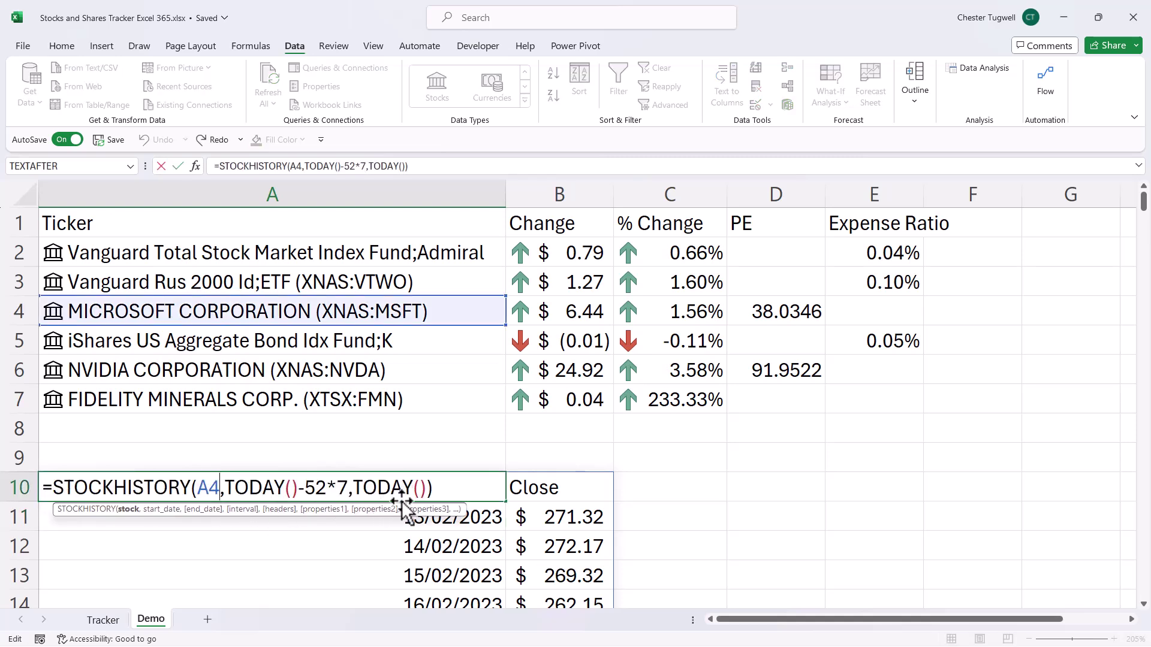
pyautogui.click(425, 487)
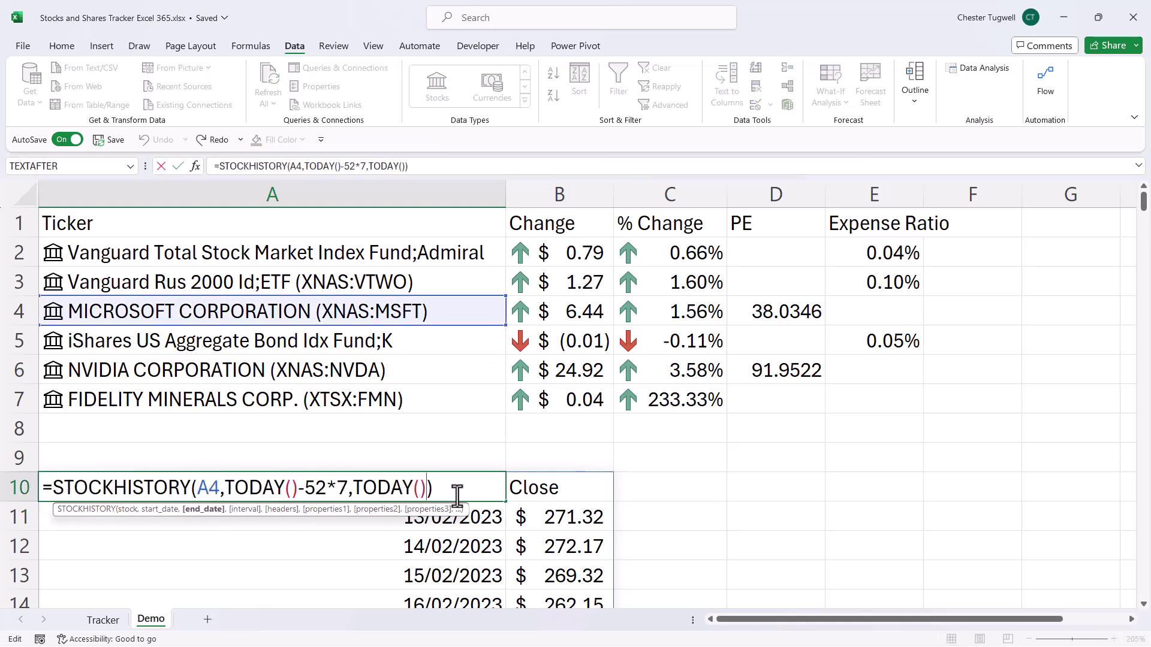
pyautogui.write(',')
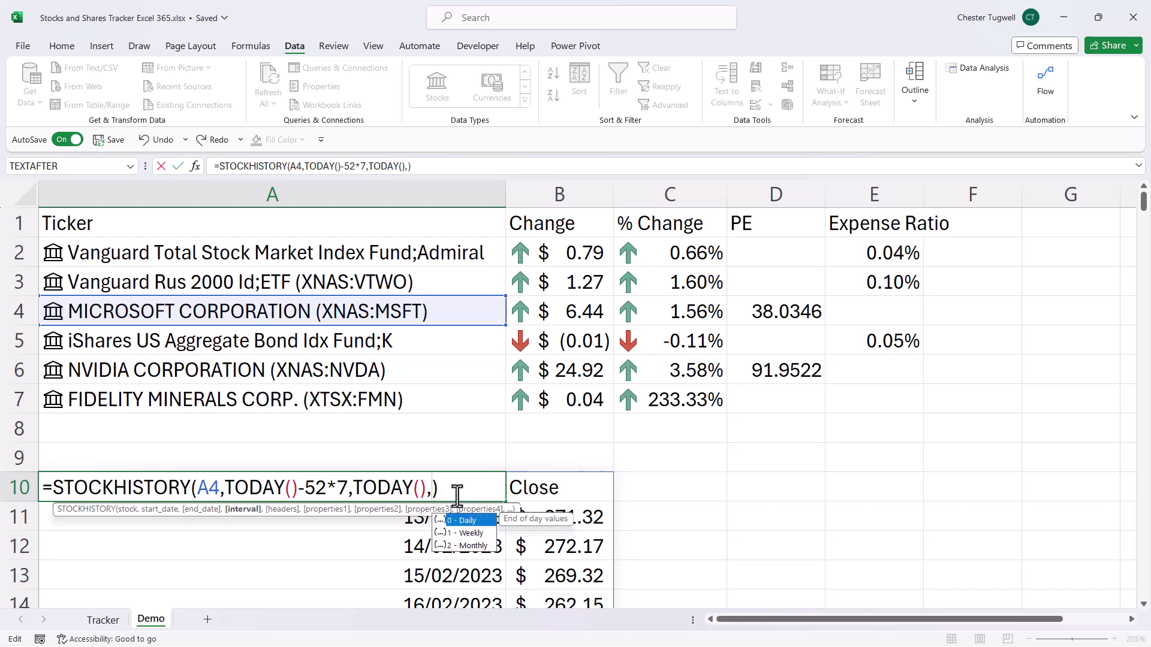
pyautogui.doubleClick(468, 546)
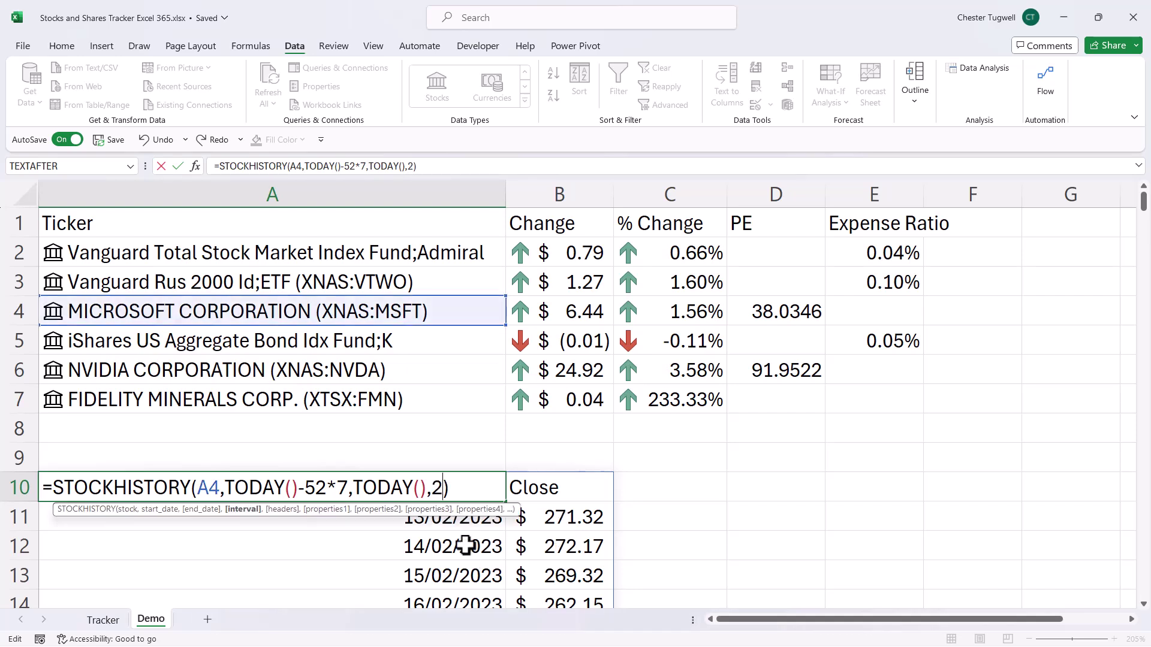
pyautogui.press('Return')
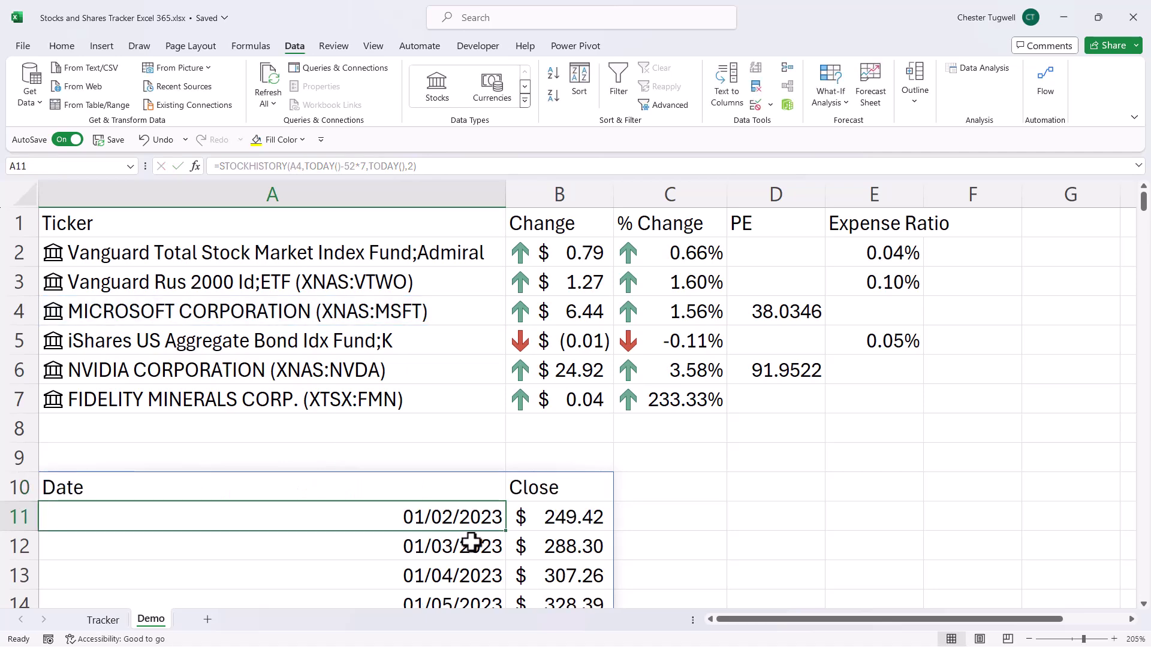
# - Extend A10's formula with headers 1 and properties 0,1,3,4,5 for Date, Close, High, Low, Volume
pyautogui.doubleClick(386, 489)
pyautogui.click(443, 487)
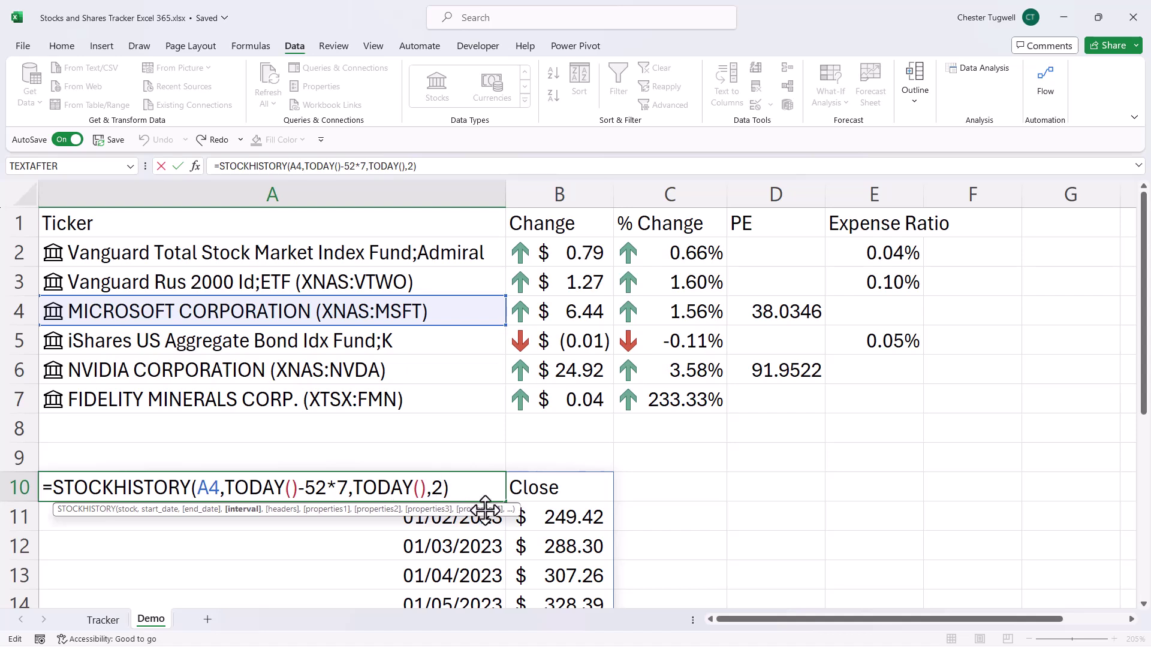
pyautogui.write(',')
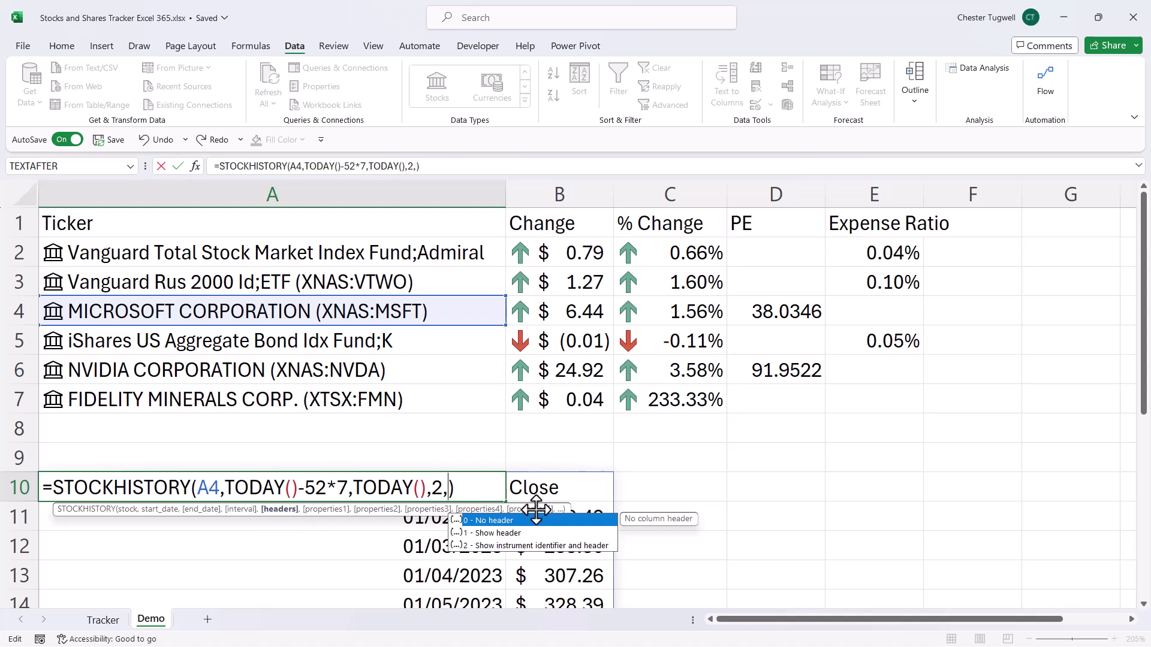
pyautogui.doubleClick(492, 532)
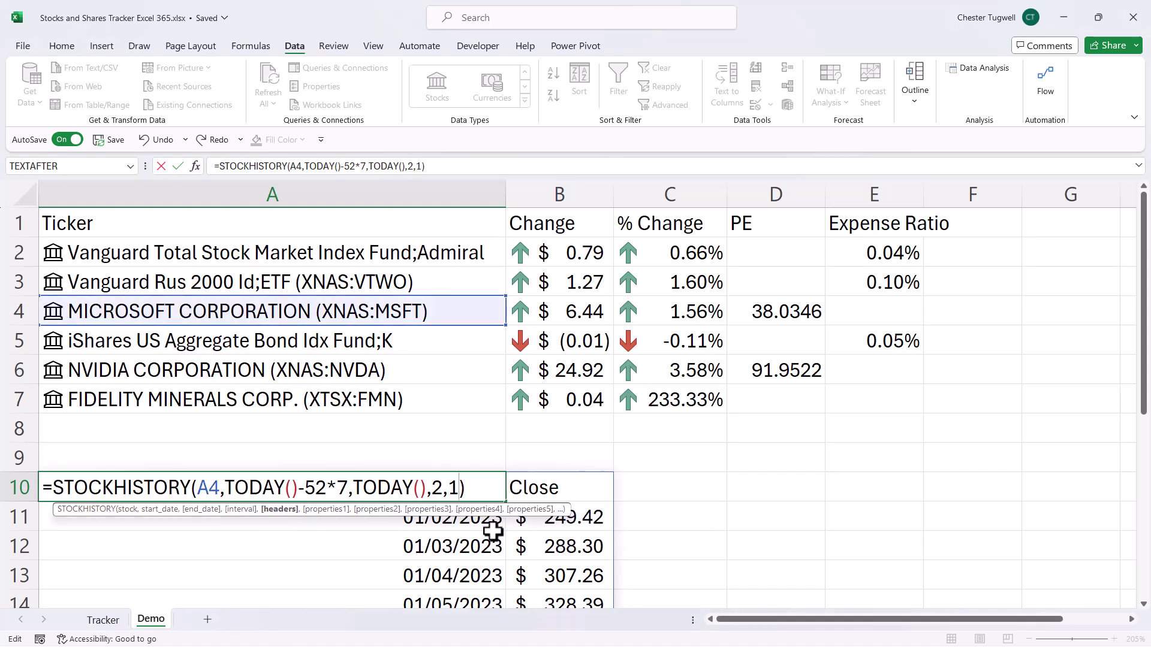
pyautogui.write(',')
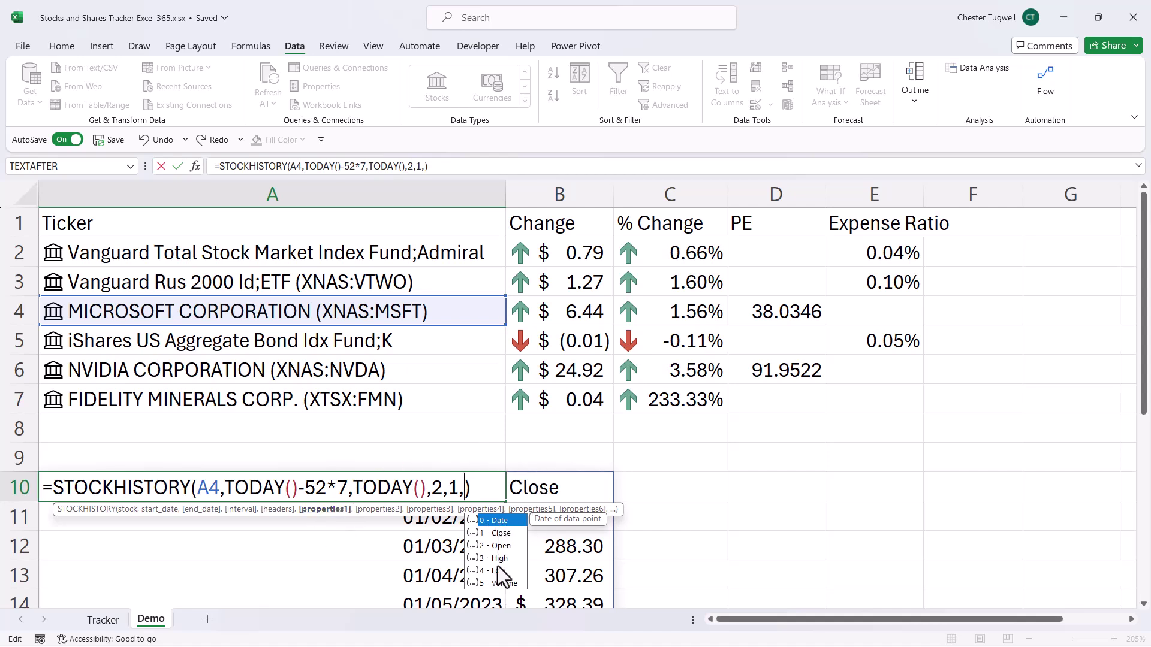
pyautogui.doubleClick(497, 520)
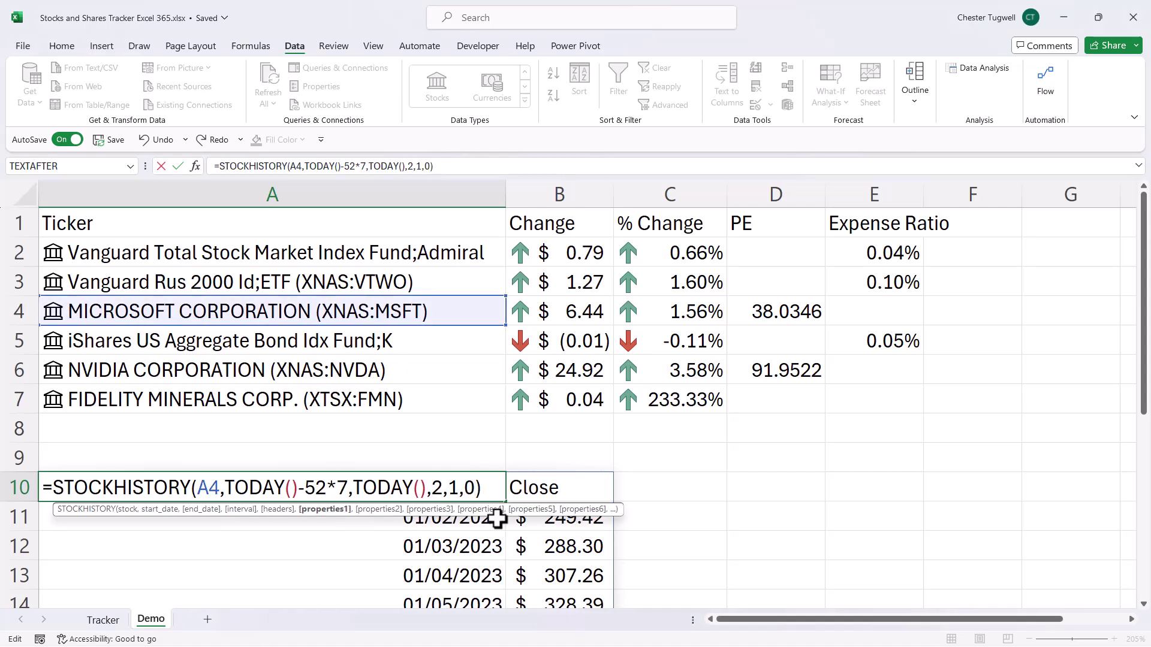
pyautogui.write(',')
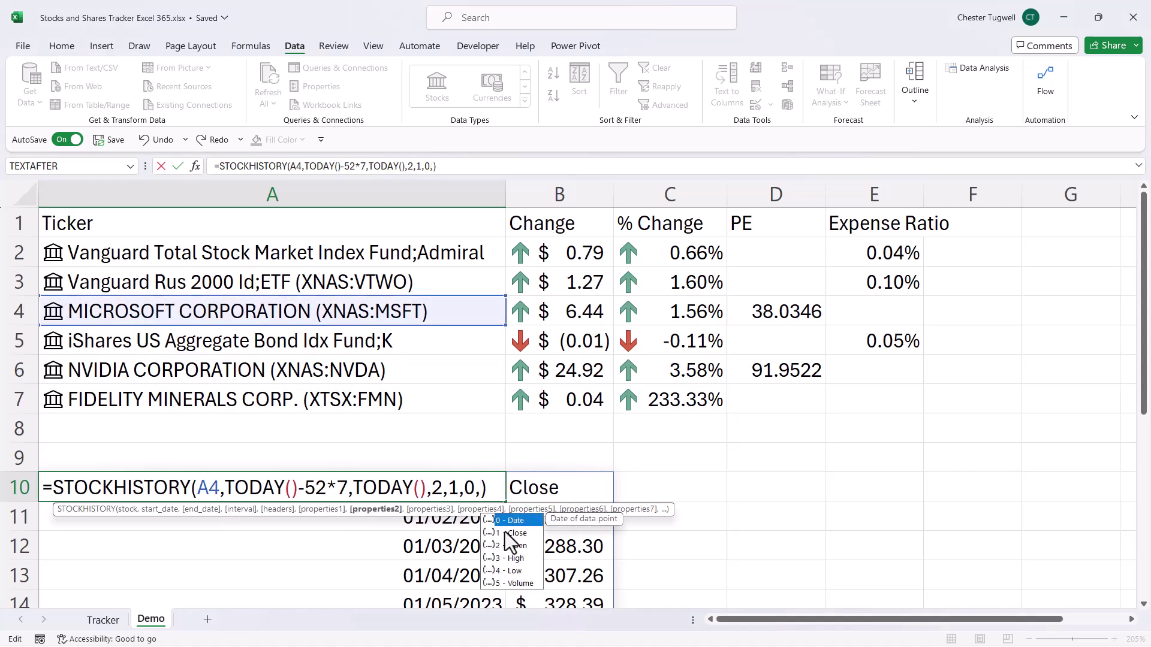
pyautogui.doubleClick(504, 531)
pyautogui.write(',')
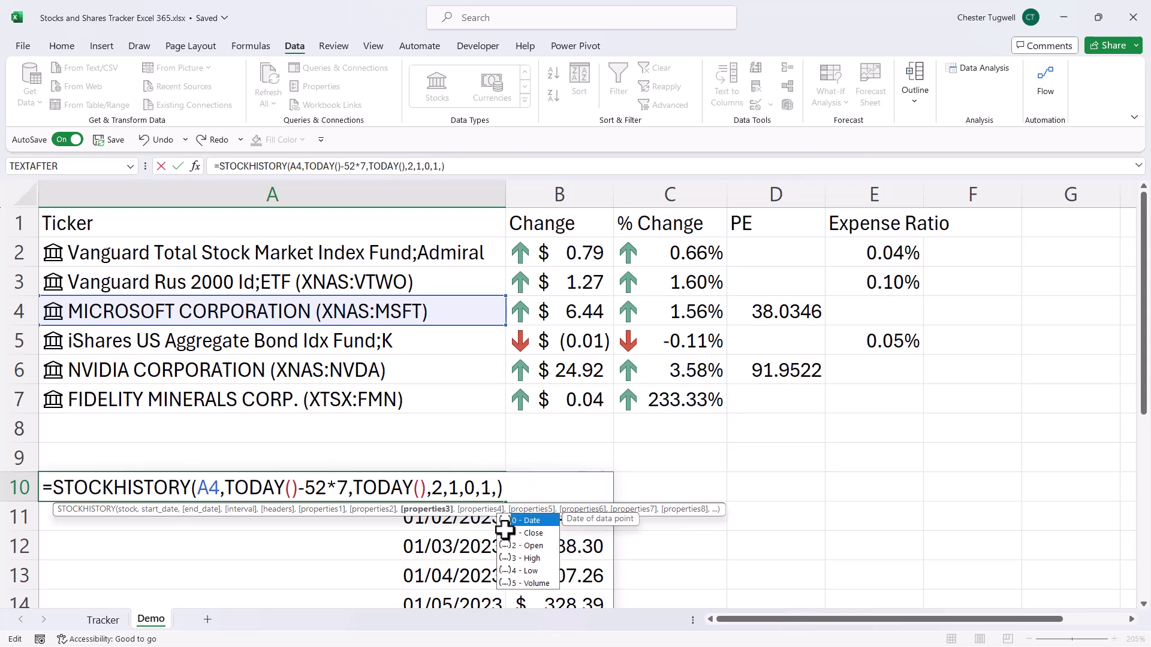
pyautogui.doubleClick(524, 559)
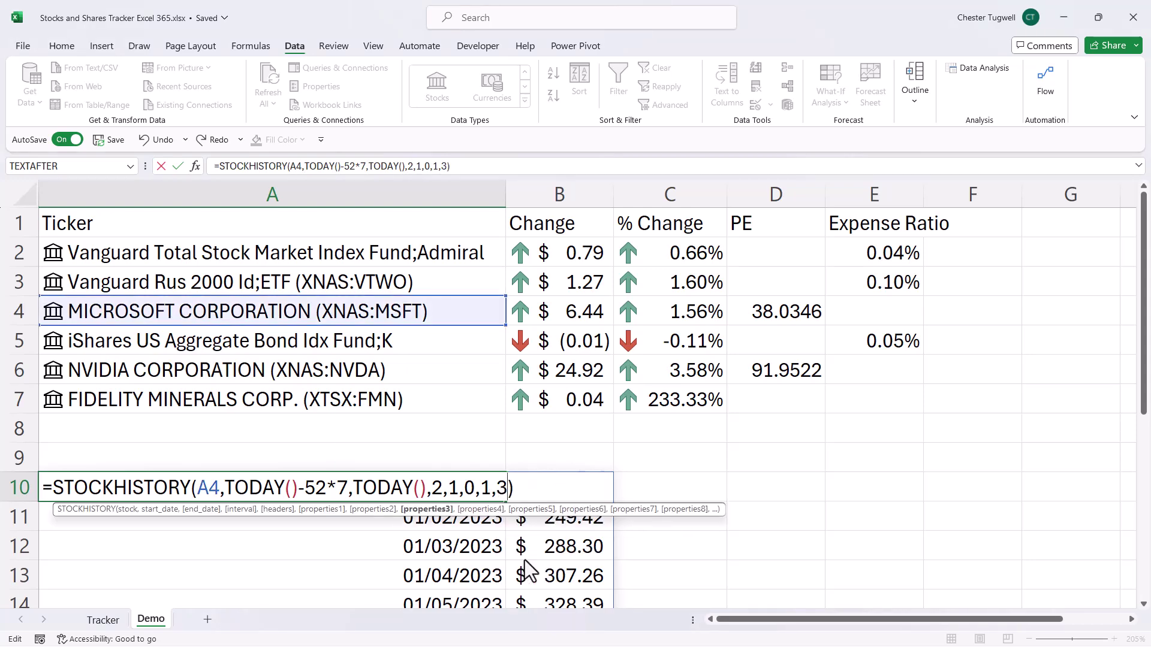
pyautogui.write(',')
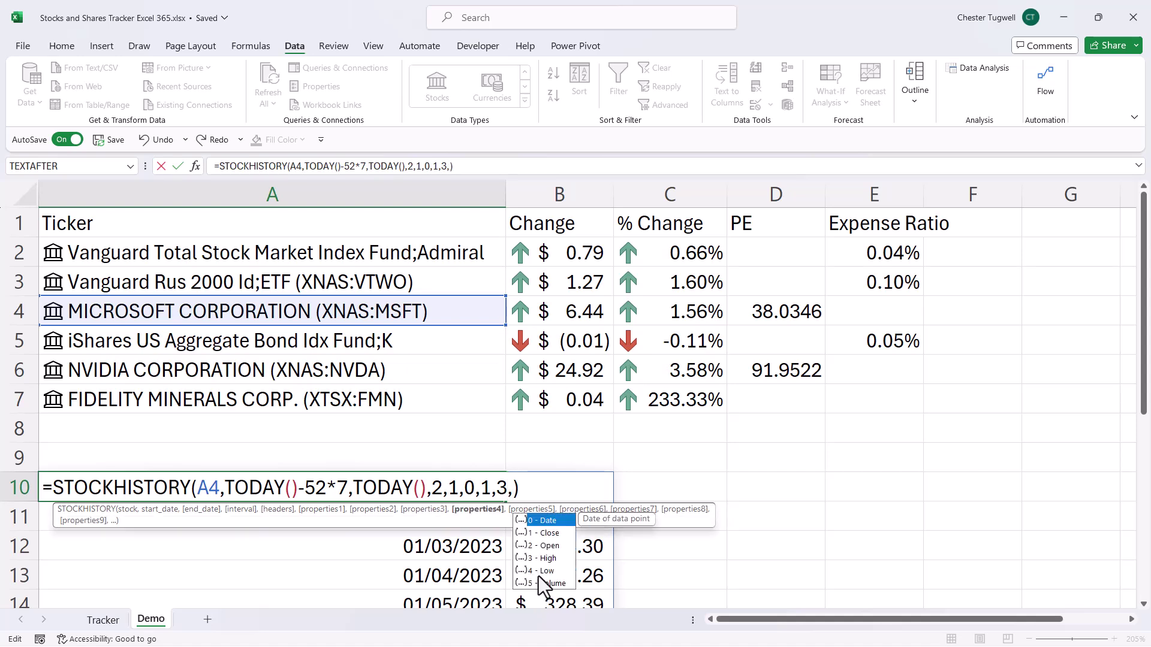
pyautogui.doubleClick(539, 571)
pyautogui.write(',')
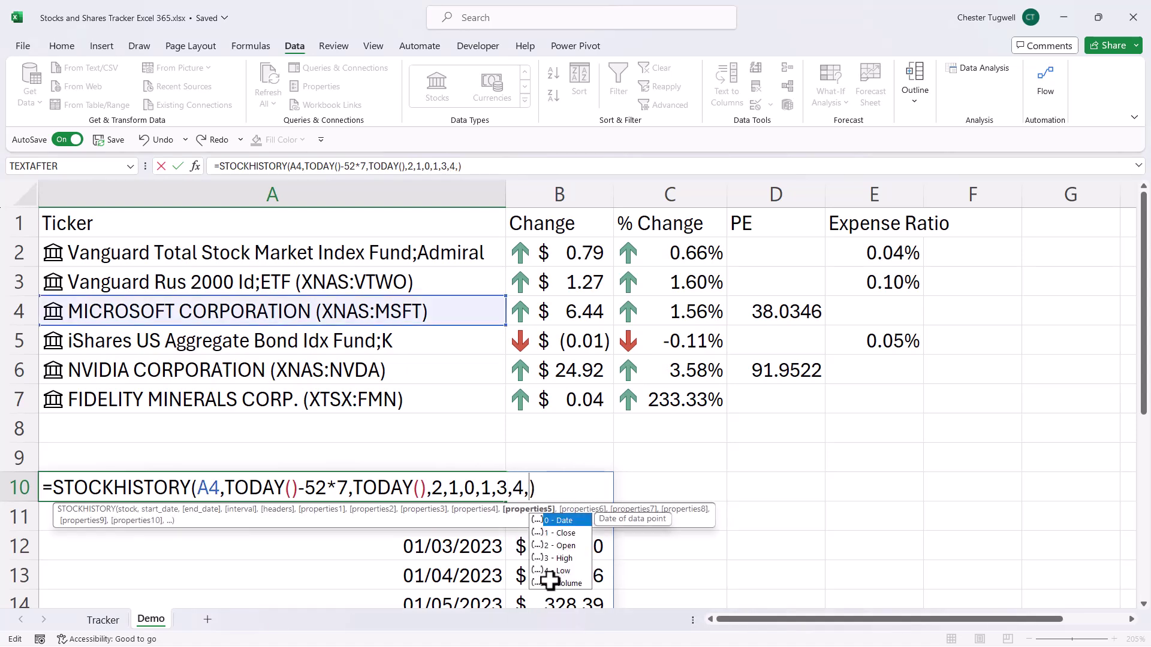
pyautogui.doubleClick(556, 583)
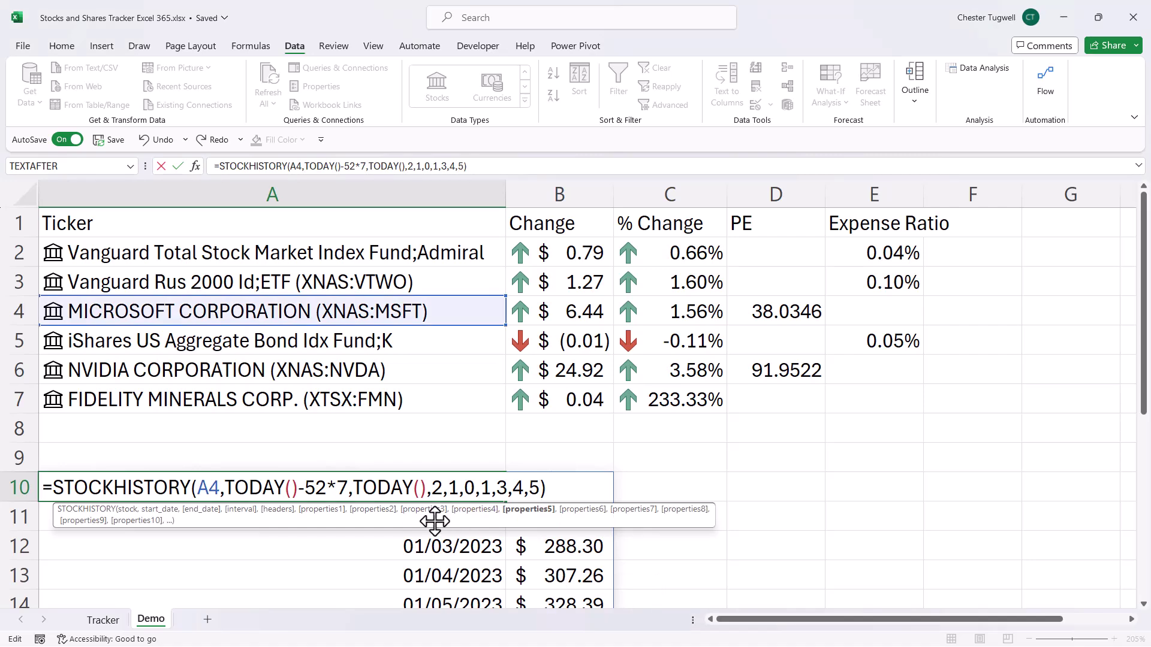
# - Change the formula's interval argument from 2 to 0 so the history is daily again
pyautogui.click(438, 487)
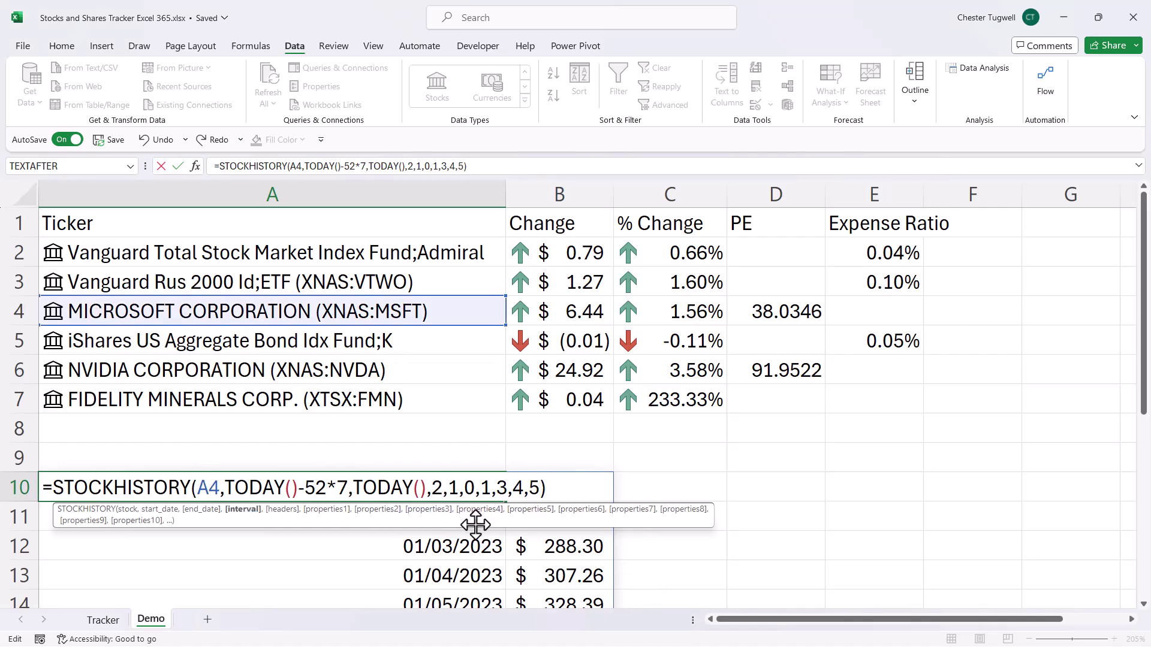
pyautogui.press('BackSpace')
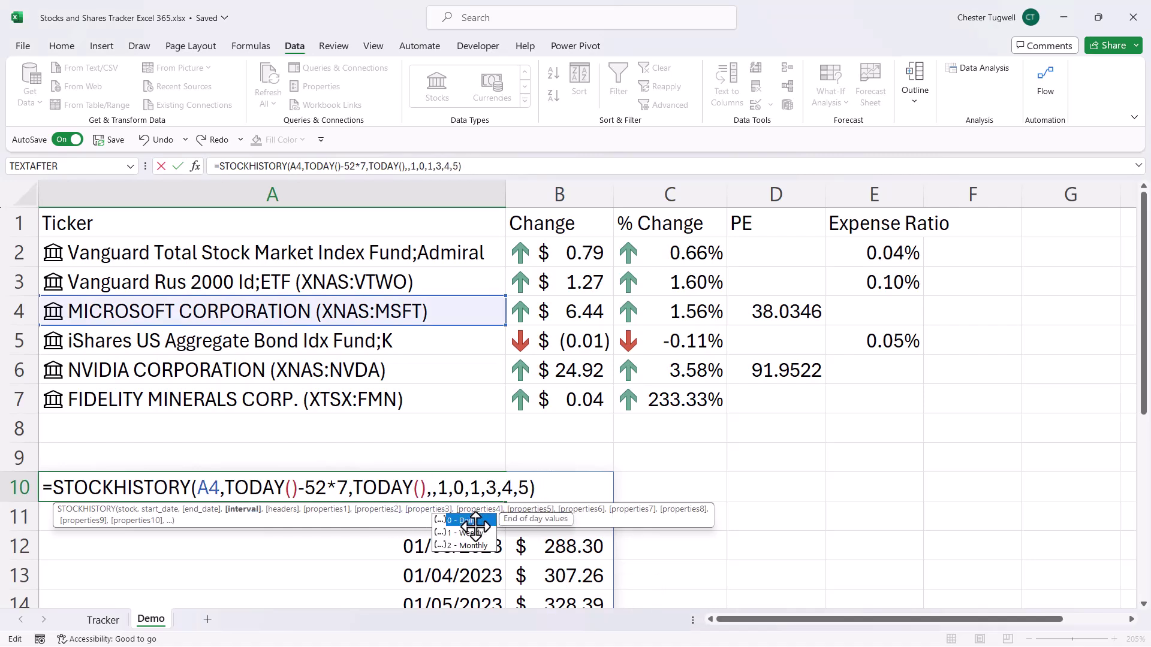
pyautogui.write('0')
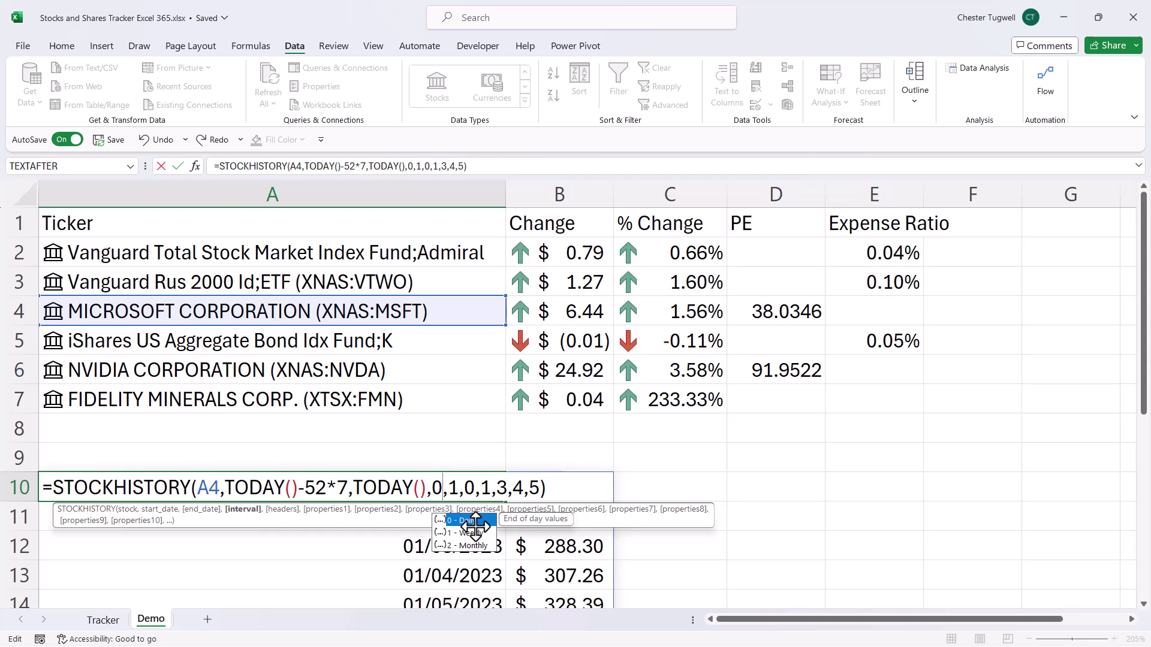
pyautogui.press('Return')
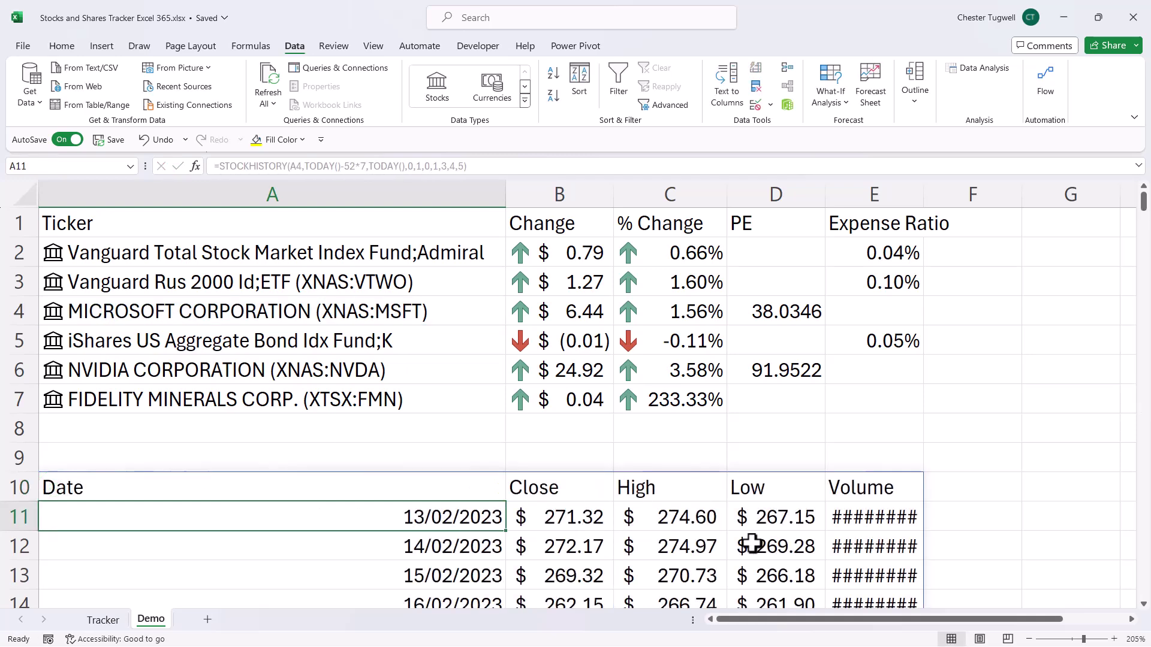
# - Auto-fit column E so the volume figures display fully
pyautogui.doubleClick(924, 191)
pyautogui.scroll(-13, 798, 444)
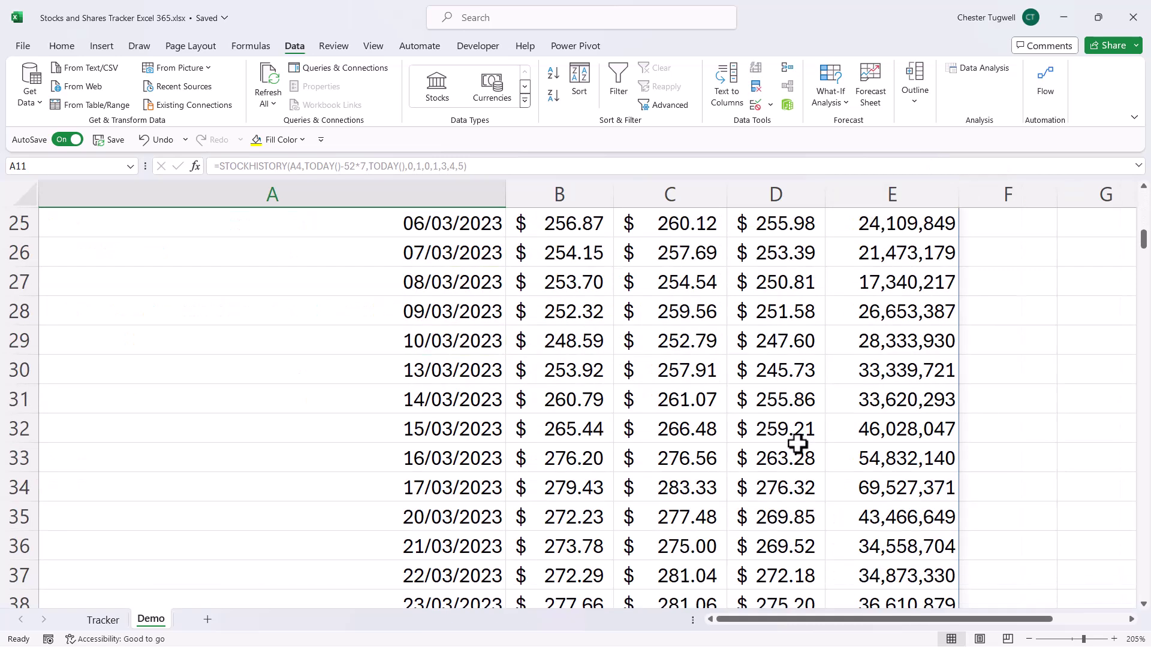
pyautogui.scroll(11, 797, 444)
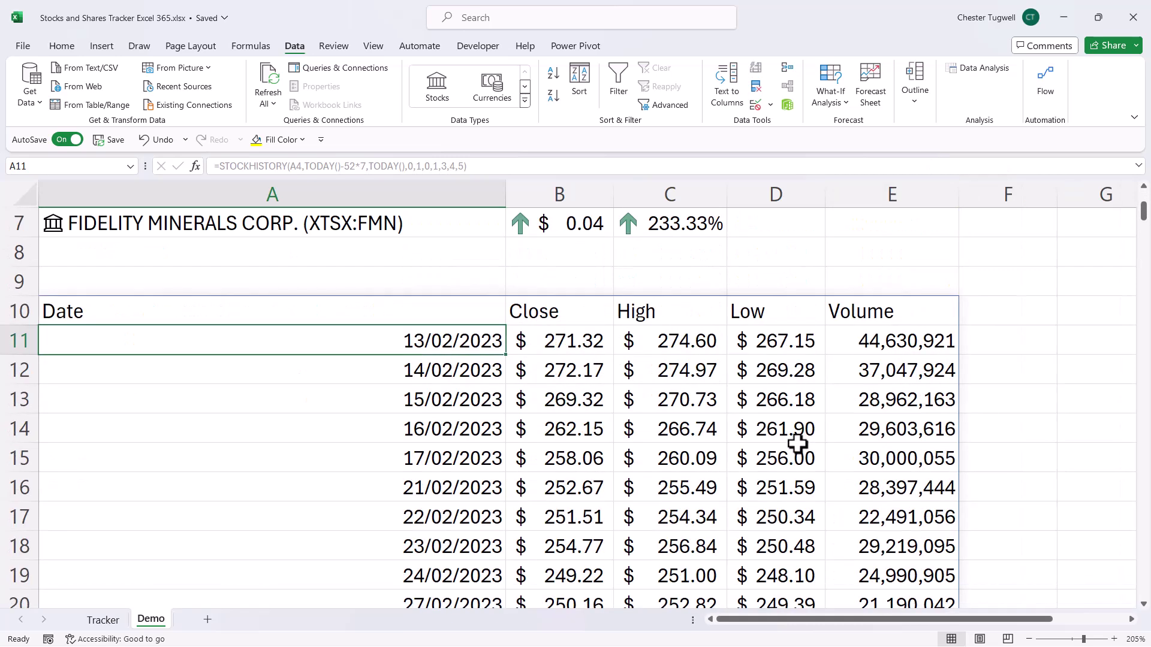
pyautogui.scroll(2, 518, 450)
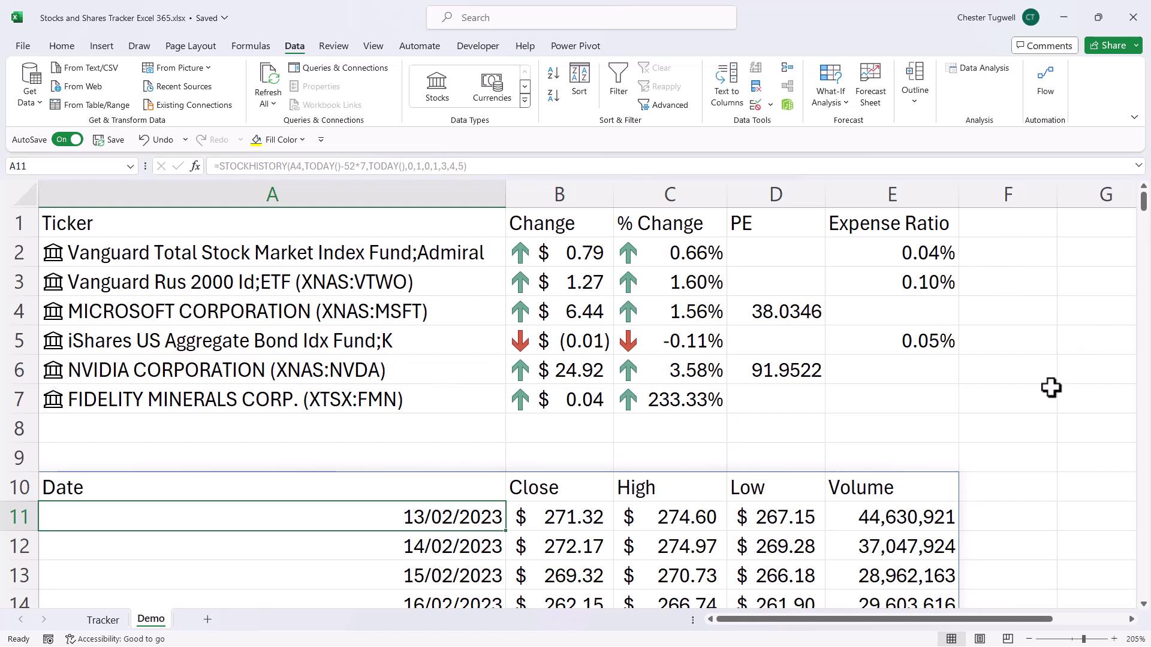
# - Edit A10 to =STOCKHISTORY(A4,TODAY()-52*7,TODAY(),2,0) for monthly dates and closes without headers
pyautogui.doubleClick(522, 507)
pyautogui.press('BackSpace')
pyautogui.press('BackSpace')
pyautogui.press('BackSpace')
pyautogui.press('BackSpace')
pyautogui.press('BackSpace')
pyautogui.press('BackSpace')
pyautogui.press('BackSpace')
pyautogui.press('BackSpace')
pyautogui.press('BackSpace')
pyautogui.press('BackSpace')
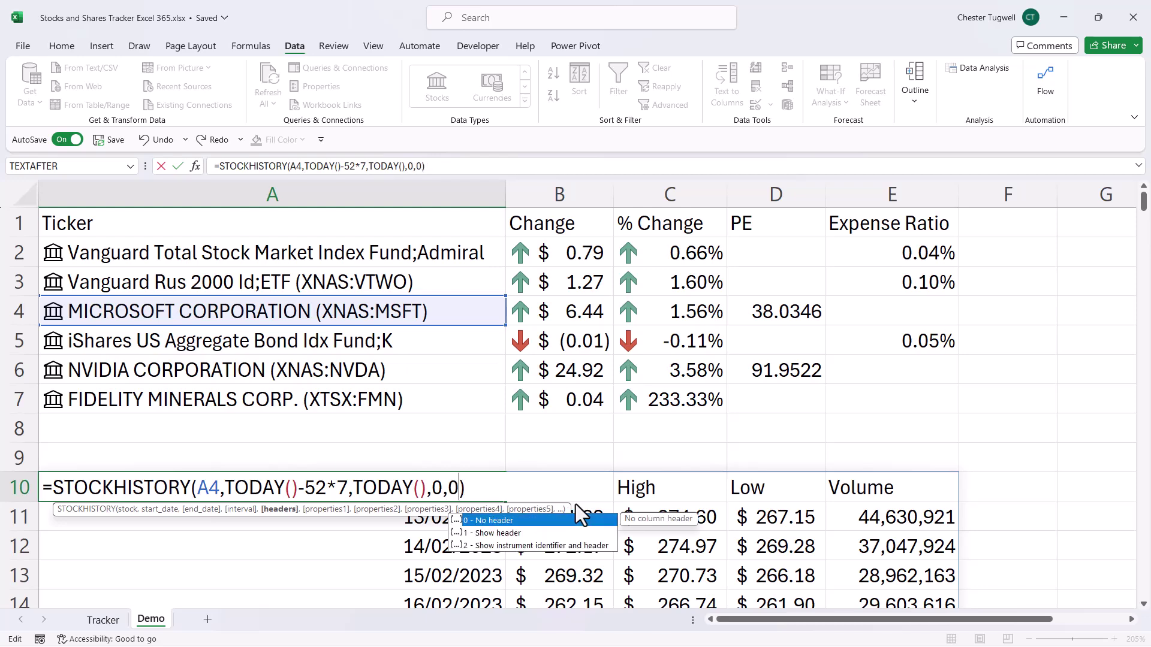
pyautogui.click(440, 487)
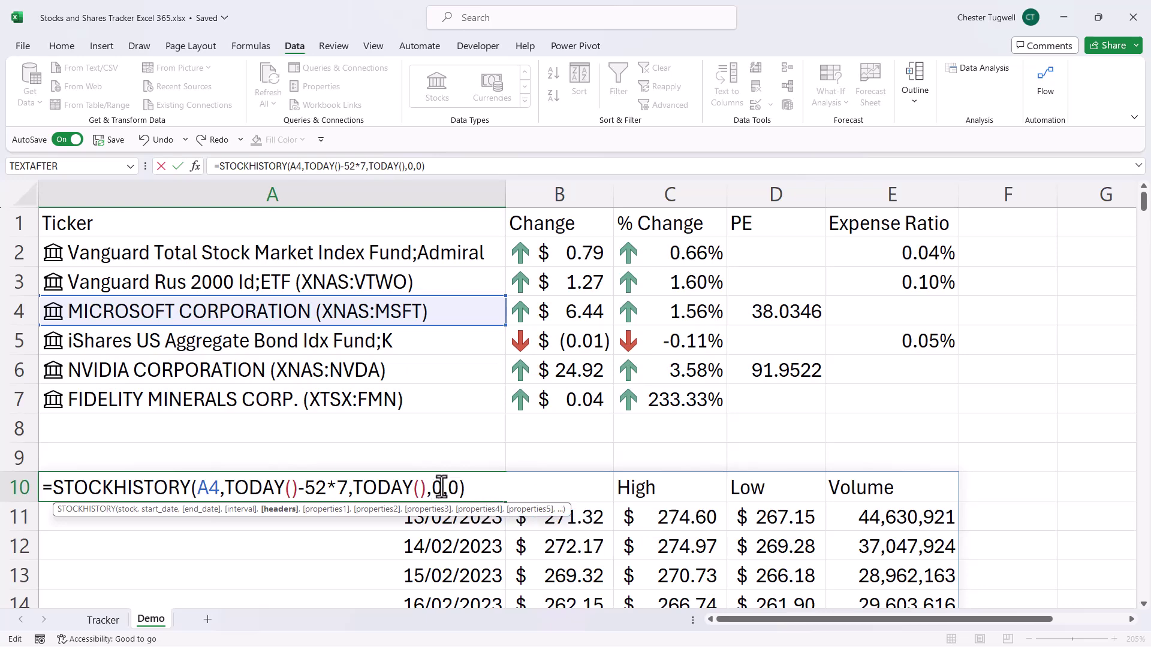
pyautogui.press('BackSpace')
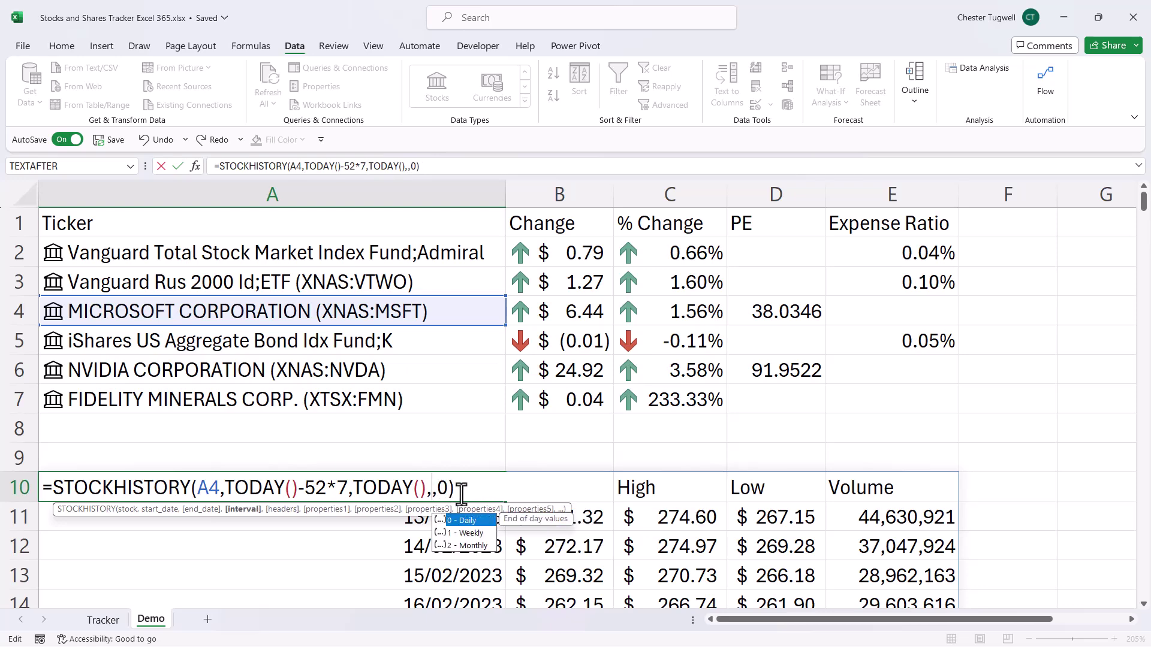
pyautogui.doubleClick(474, 546)
pyautogui.press('Return')
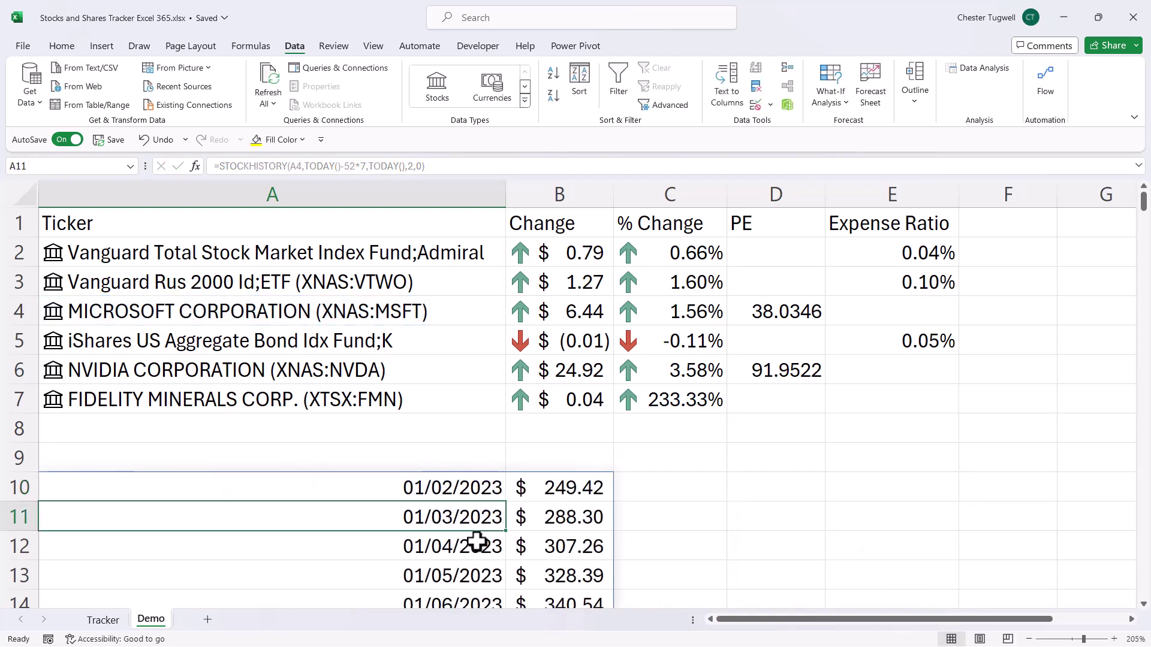
pyautogui.scroll(-3, 686, 540)
pyautogui.scroll(3, 685, 540)
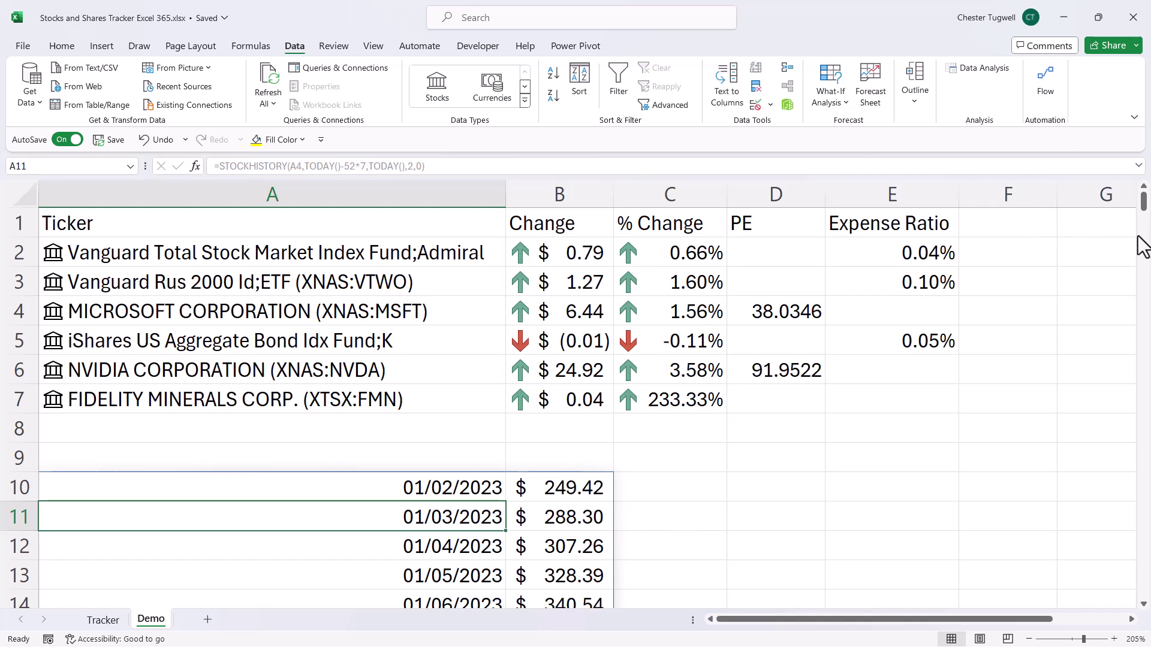
# - Wrap A10's STOCKHISTORY formula in TRANSPOSE() so dates and closes run across rows
pyautogui.doubleClick(418, 487)
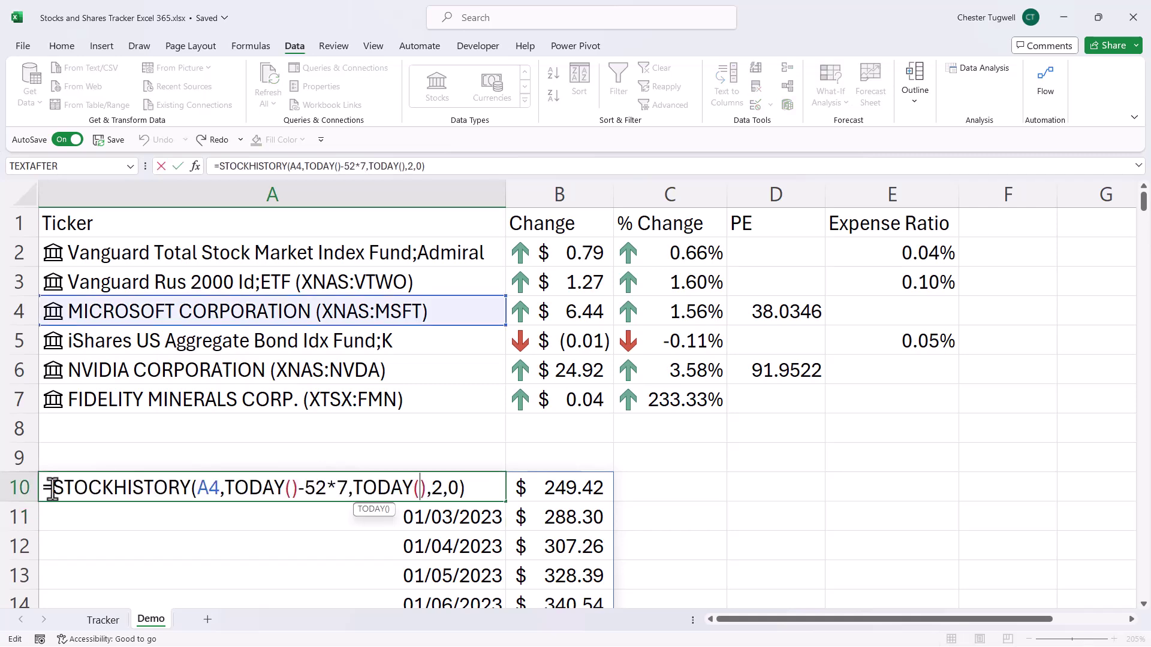
pyautogui.write('TRANS')
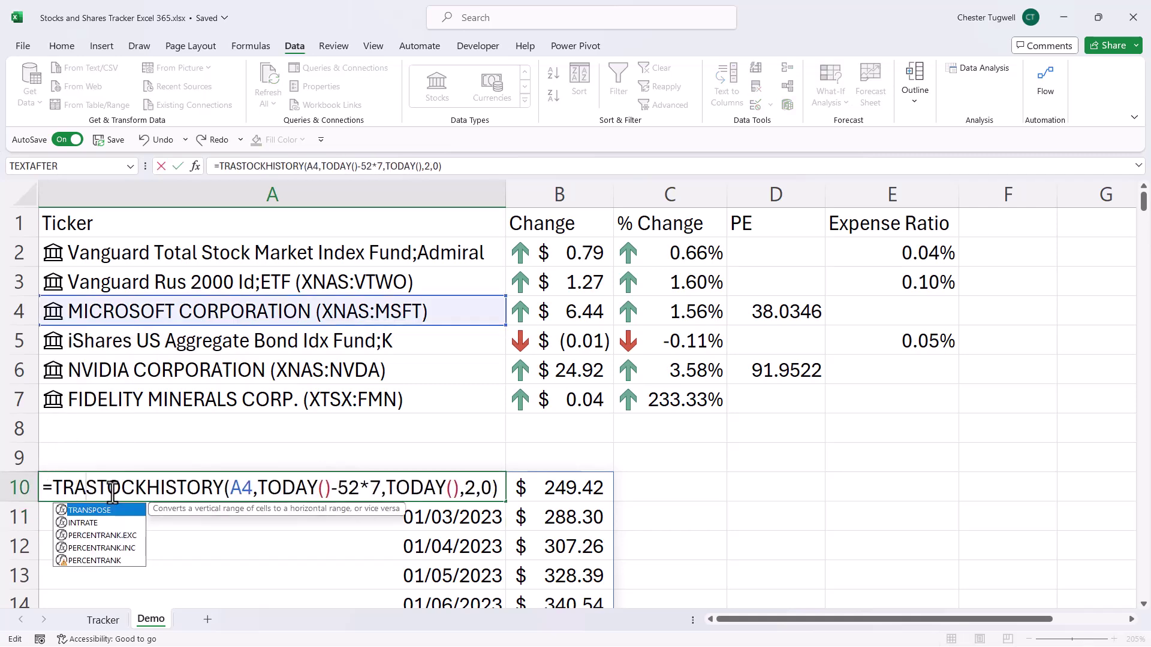
pyautogui.write('POSE')
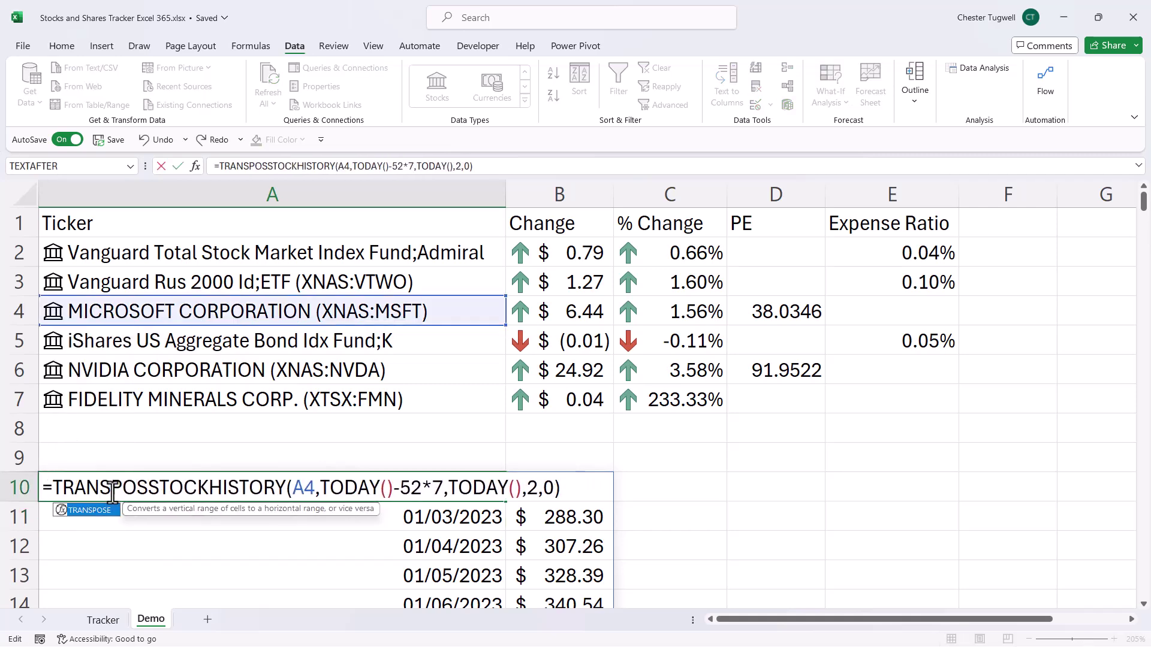
pyautogui.write('(')
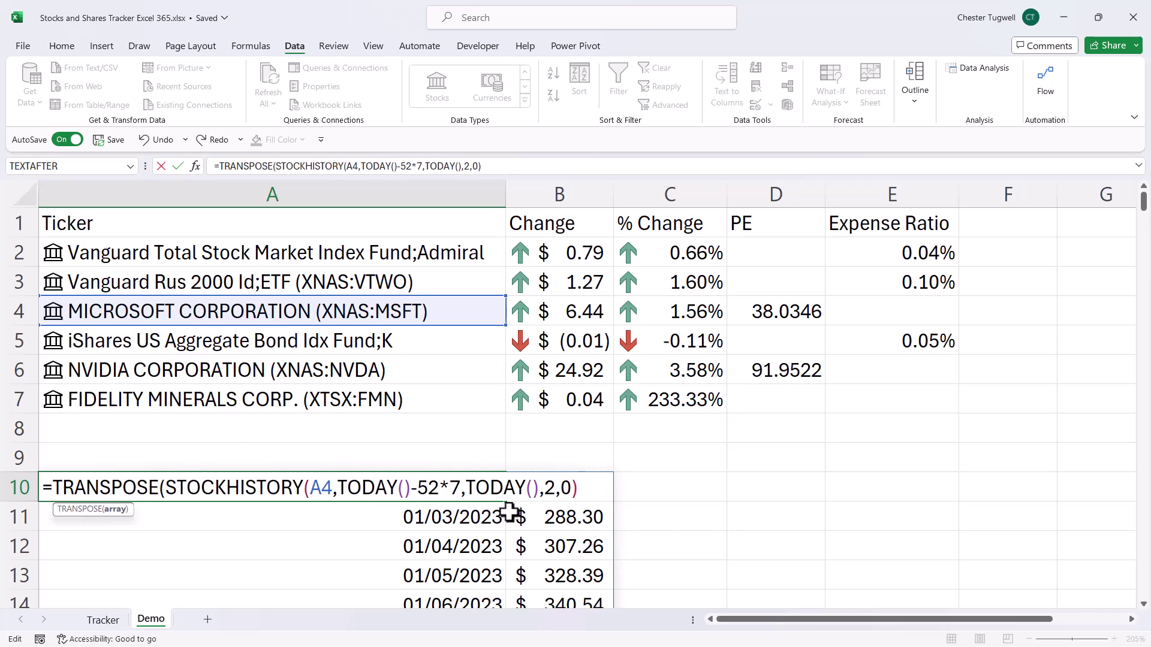
pyautogui.write(')')
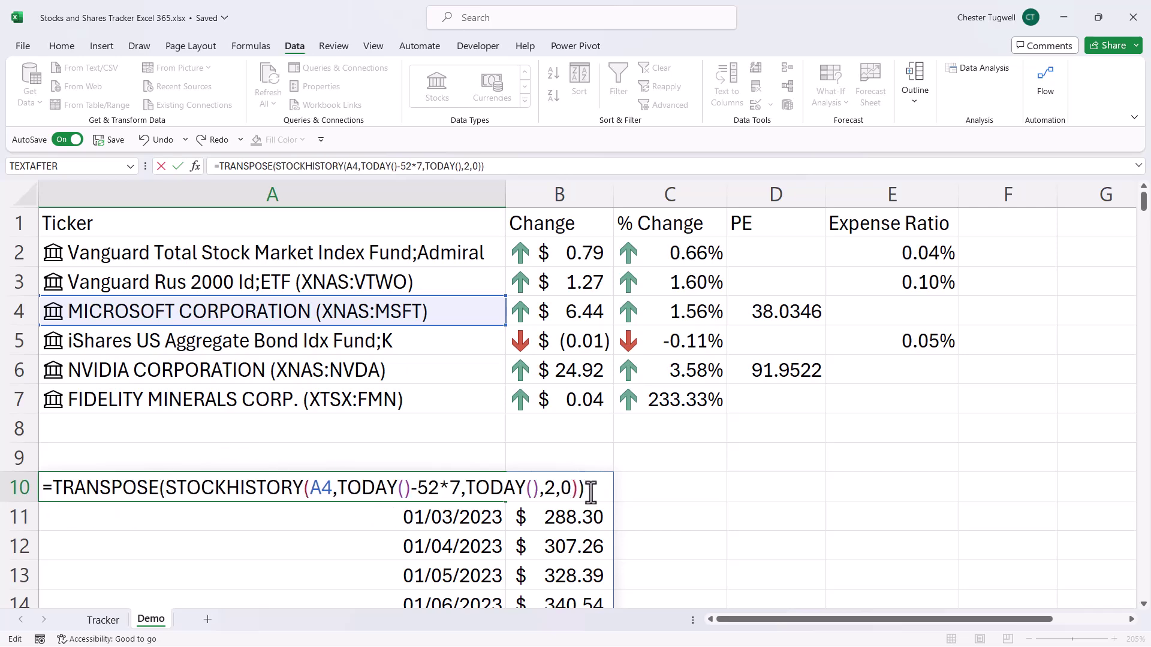
pyautogui.press('Return')
# - Move the transposed formula from A10 to F2, beside the ticker table
pyautogui.click(341, 487)
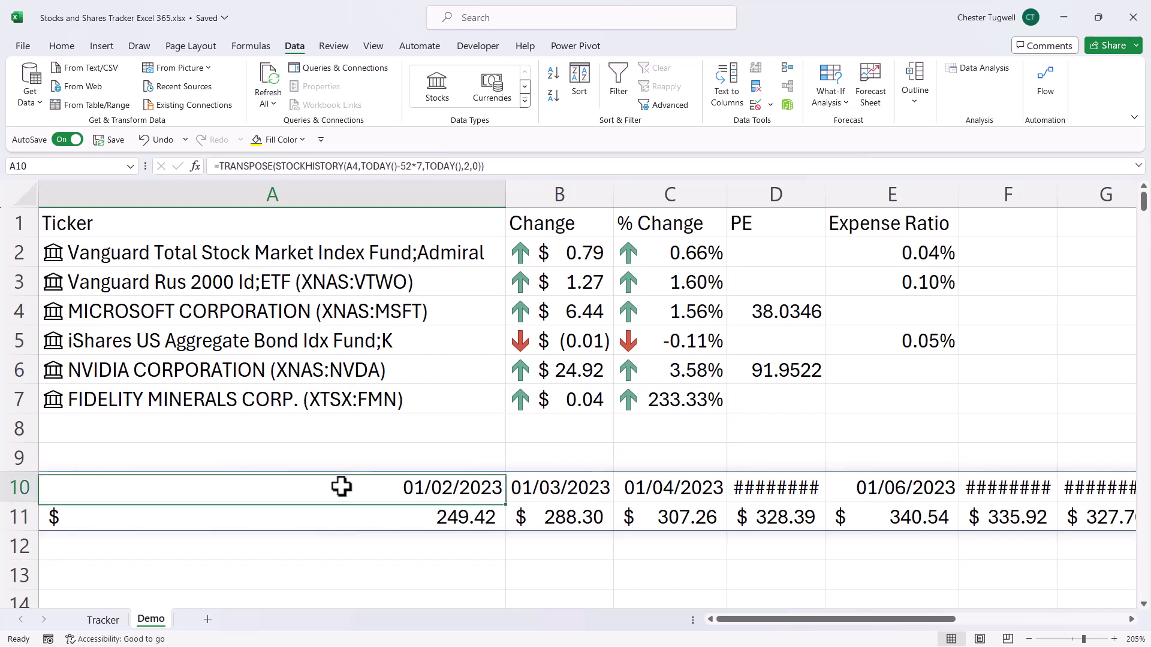
pyautogui.moveTo(351, 474); pyautogui.dragTo(1023, 258)
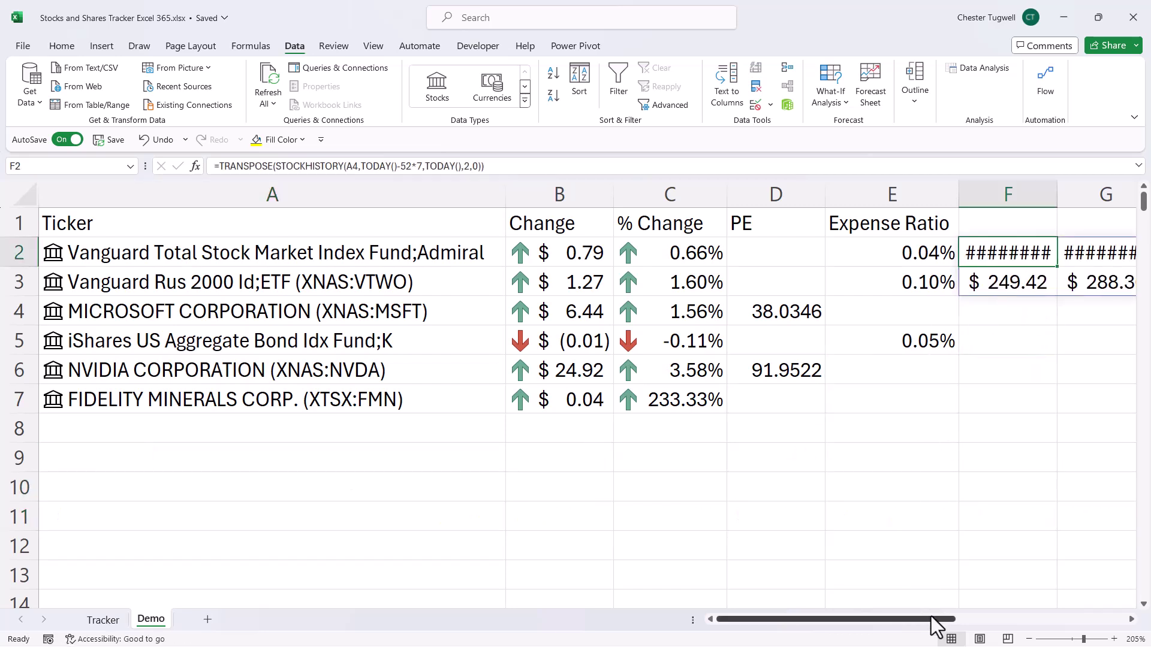
pyautogui.hscroll(5, 848, 496)
pyautogui.click(640, 306)
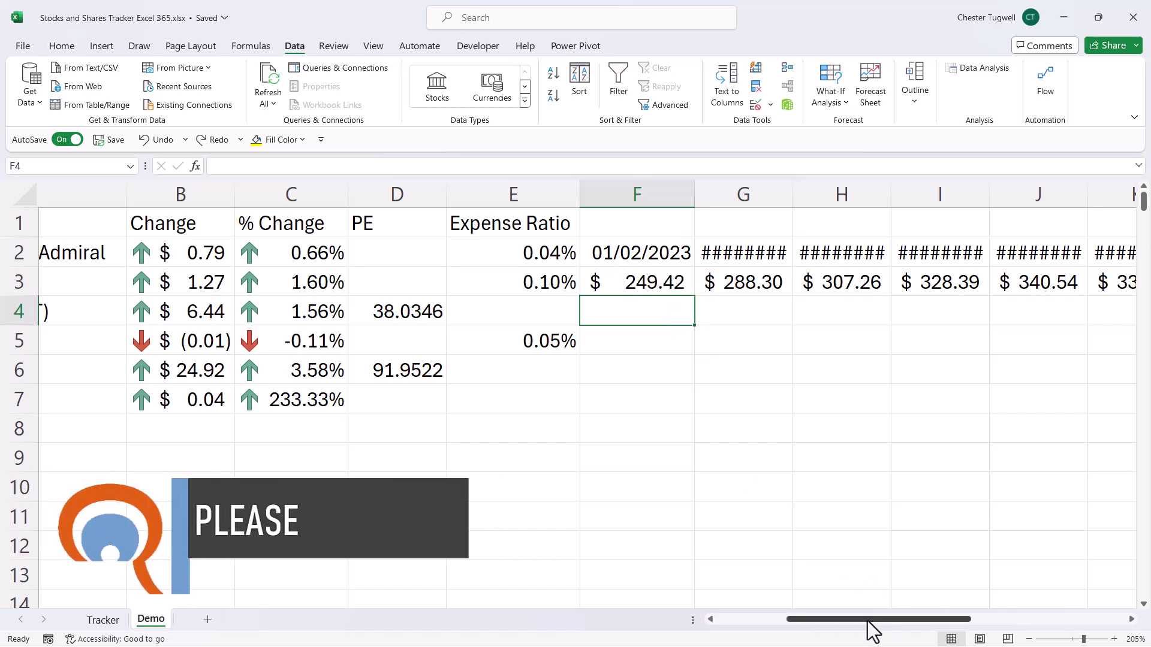
pyautogui.moveTo(868, 622); pyautogui.dragTo(801, 621)
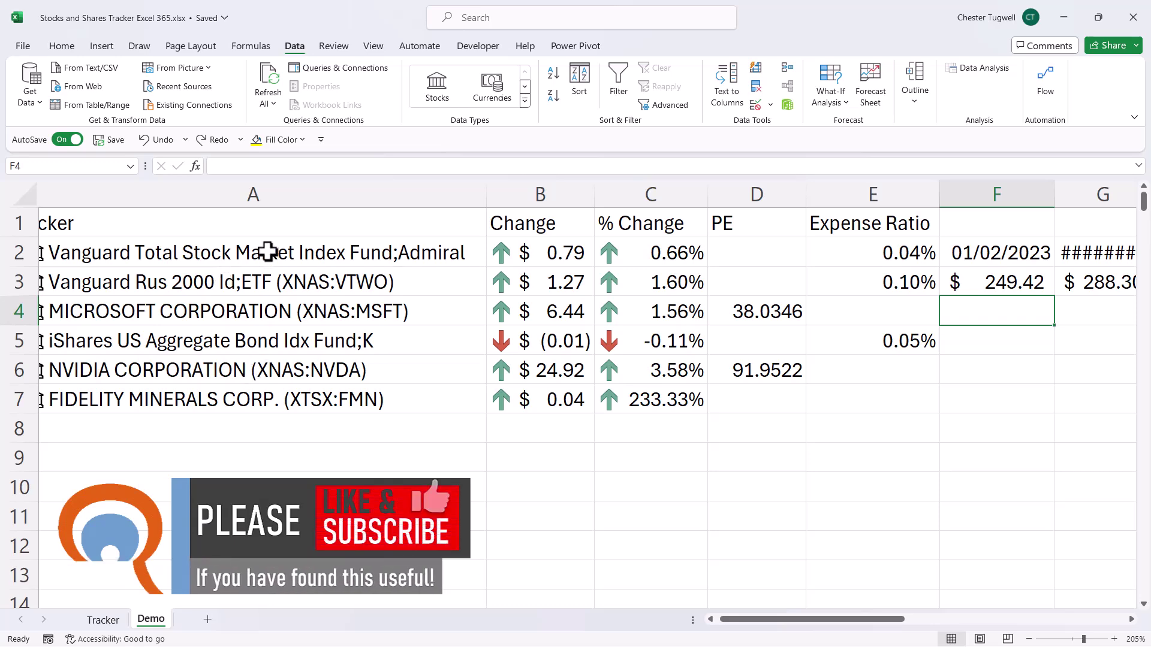
pyautogui.moveTo(751, 622); pyautogui.dragTo(827, 623)
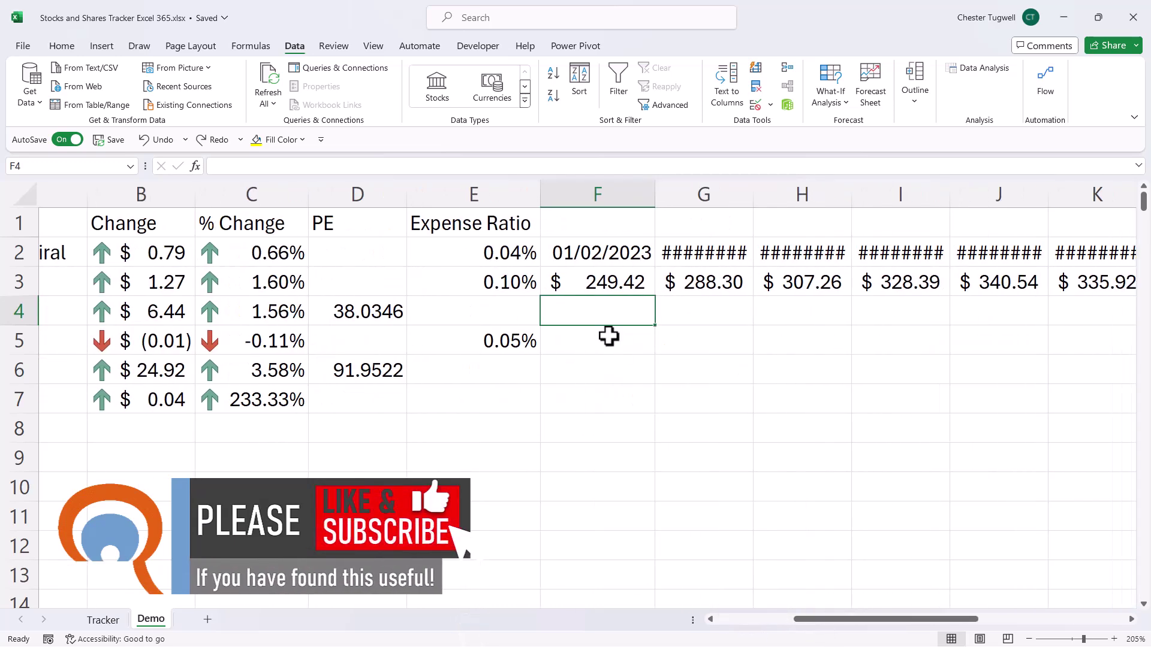
pyautogui.click(594, 263)
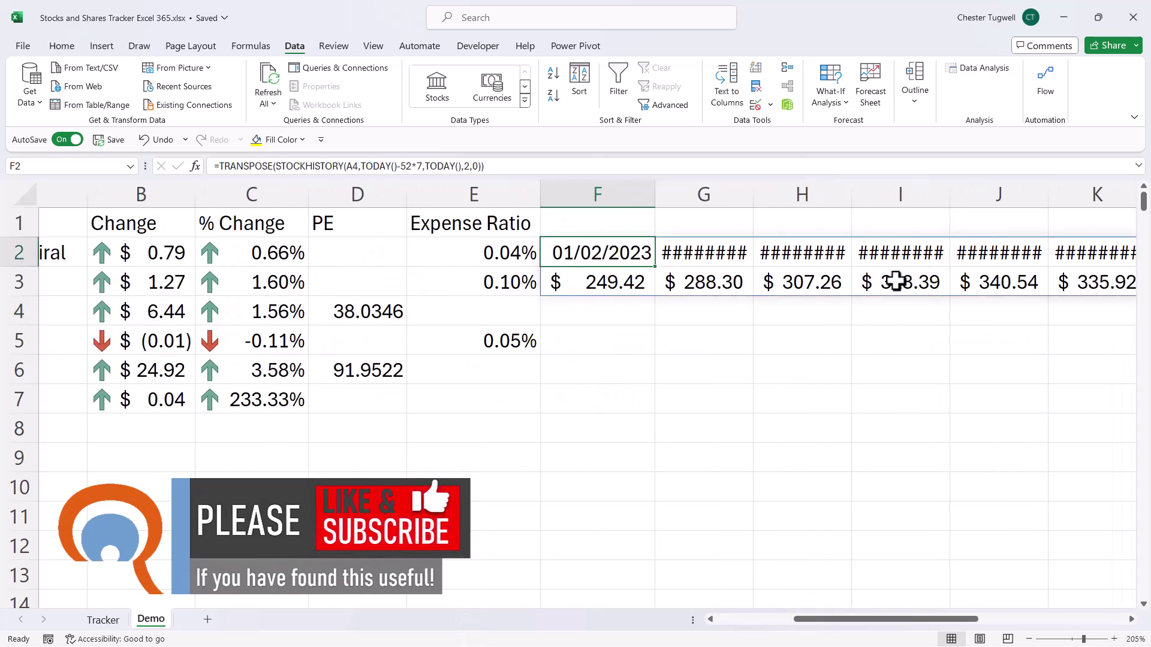
# - Wrap F2's formula in INDEX(...,2) so row 2 shows only the monthly closing prices
pyautogui.doubleClick(598, 251)
pyautogui.click(555, 253)
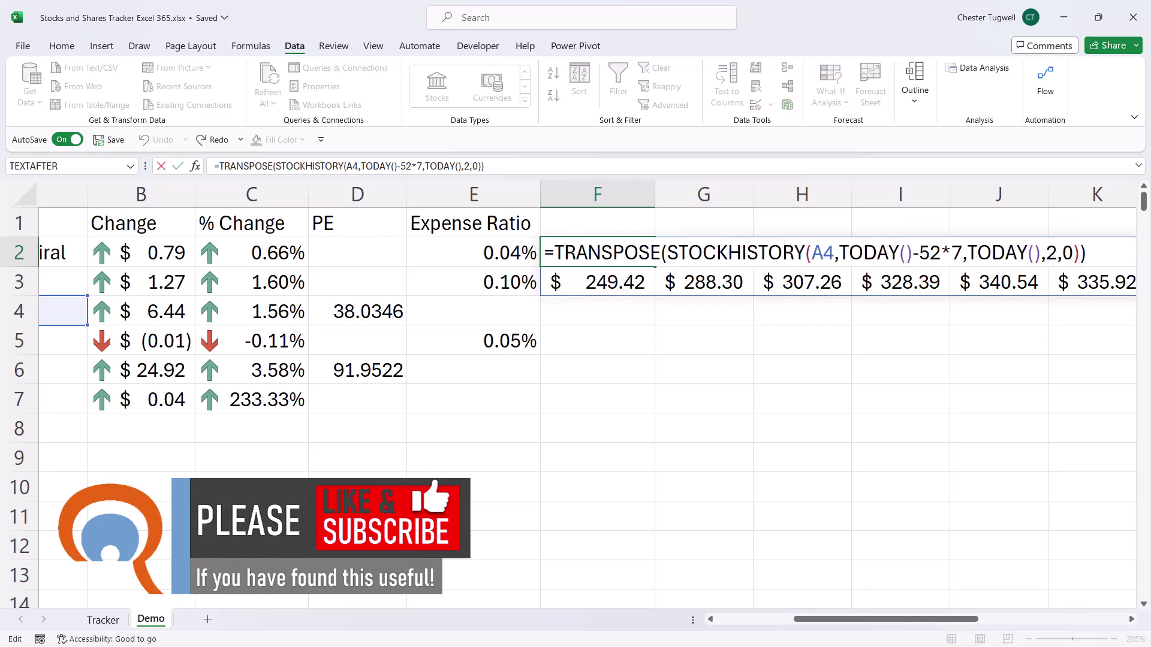
pyautogui.write('INDEX(')
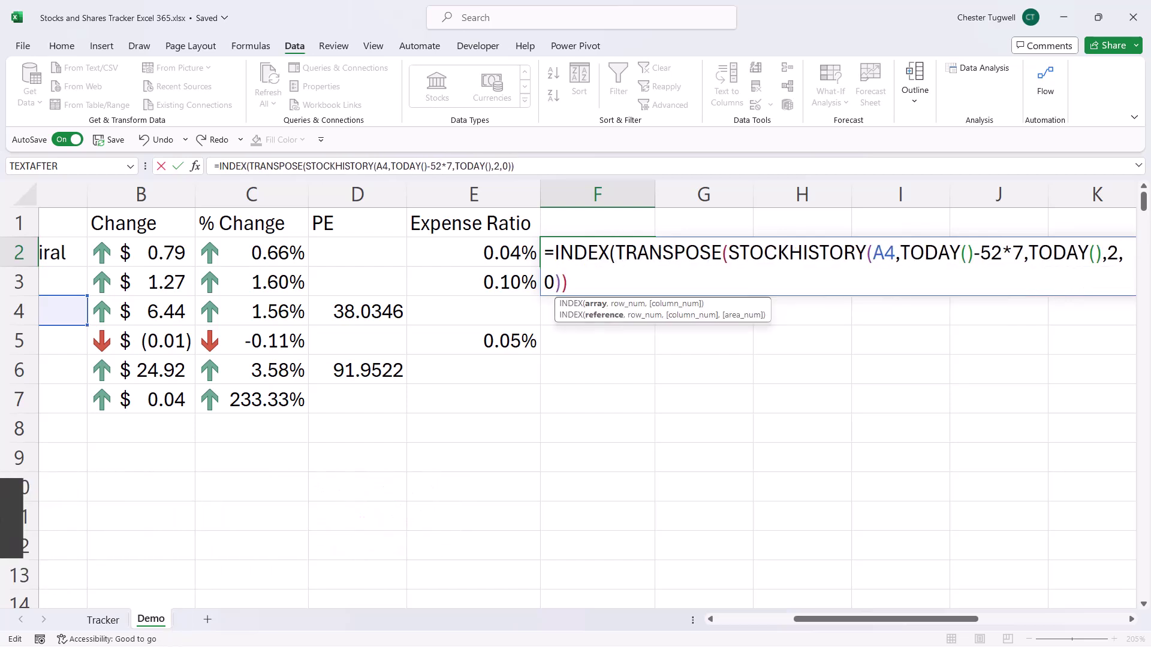
pyautogui.click(595, 304)
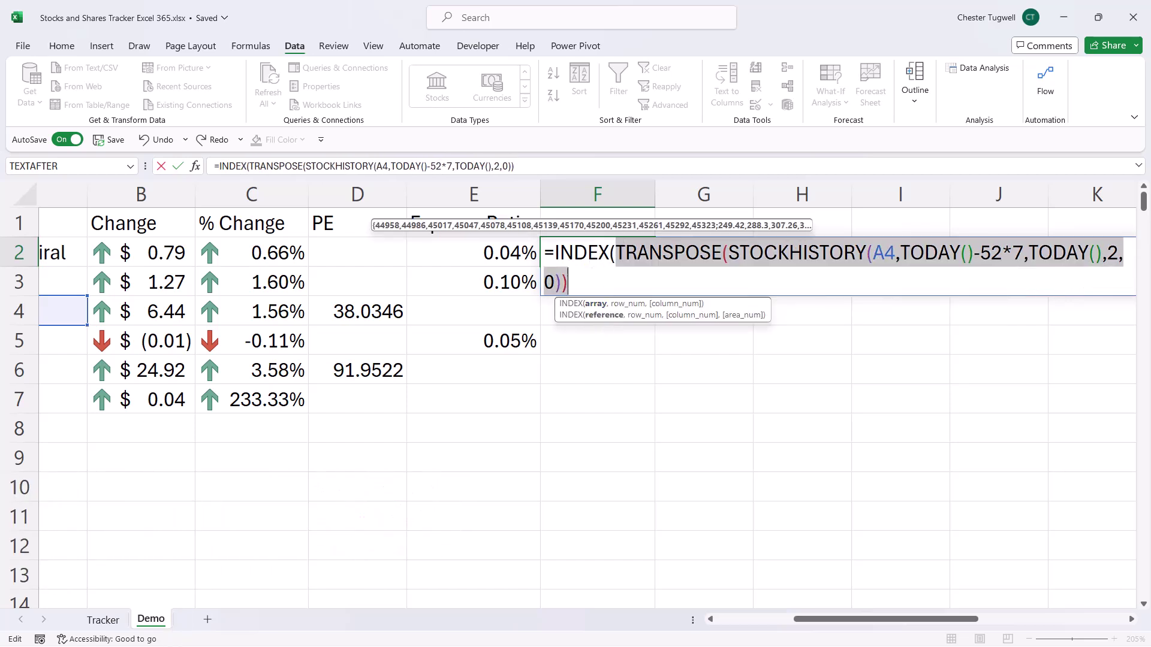
pyautogui.click(567, 282)
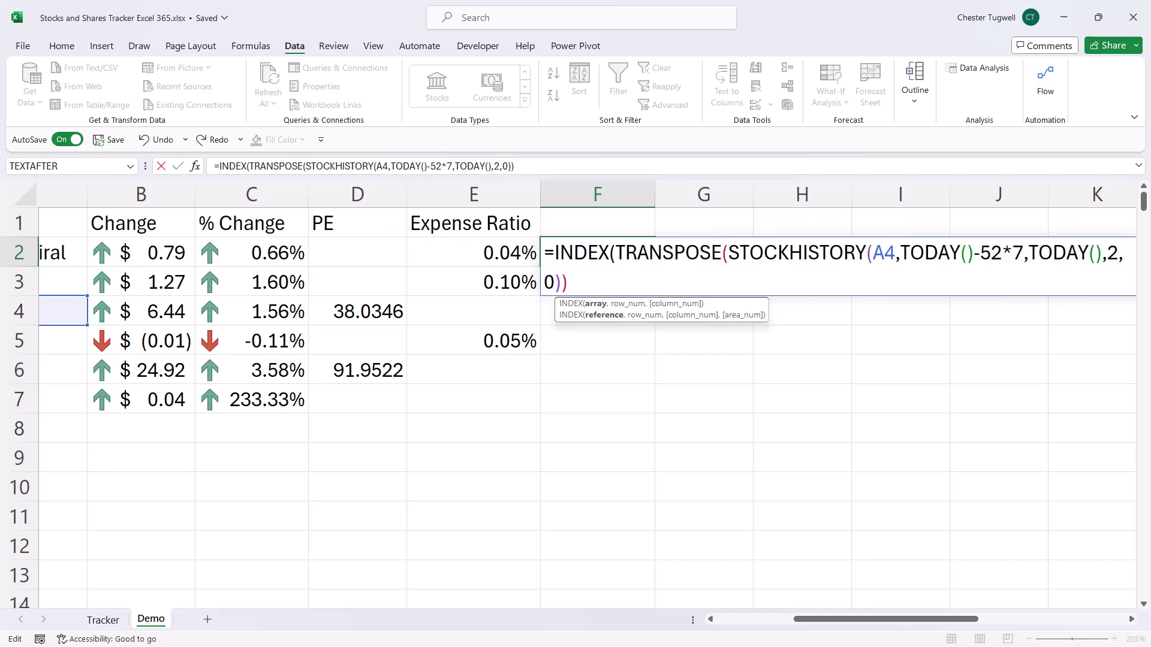
pyautogui.write(',2')
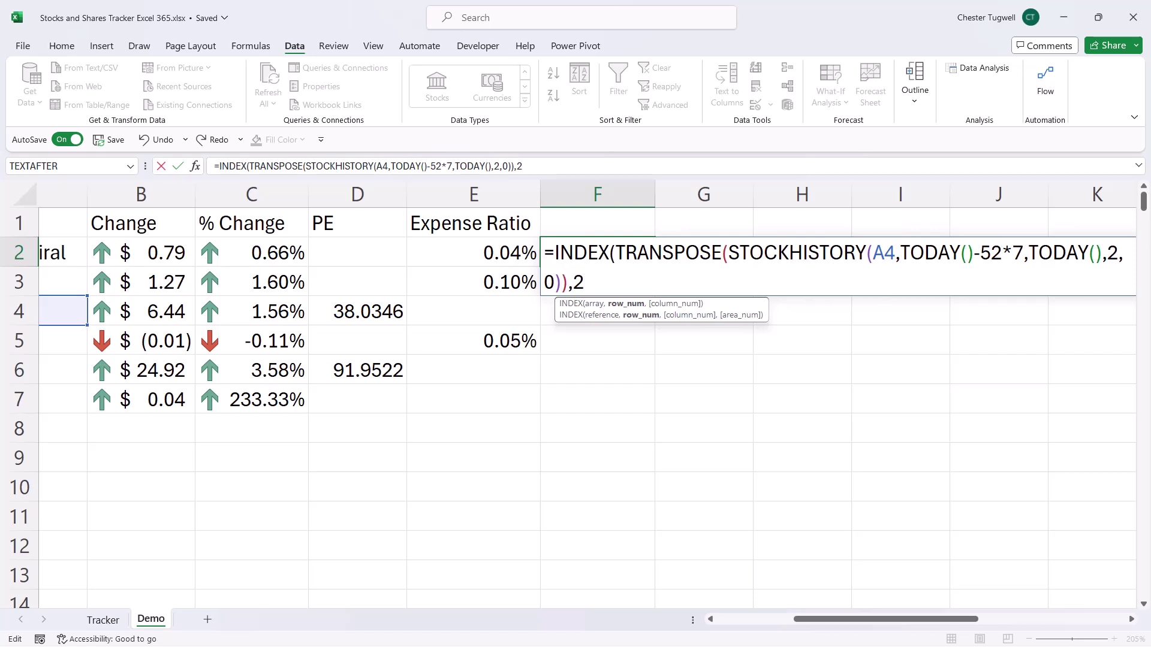
pyautogui.write(')')
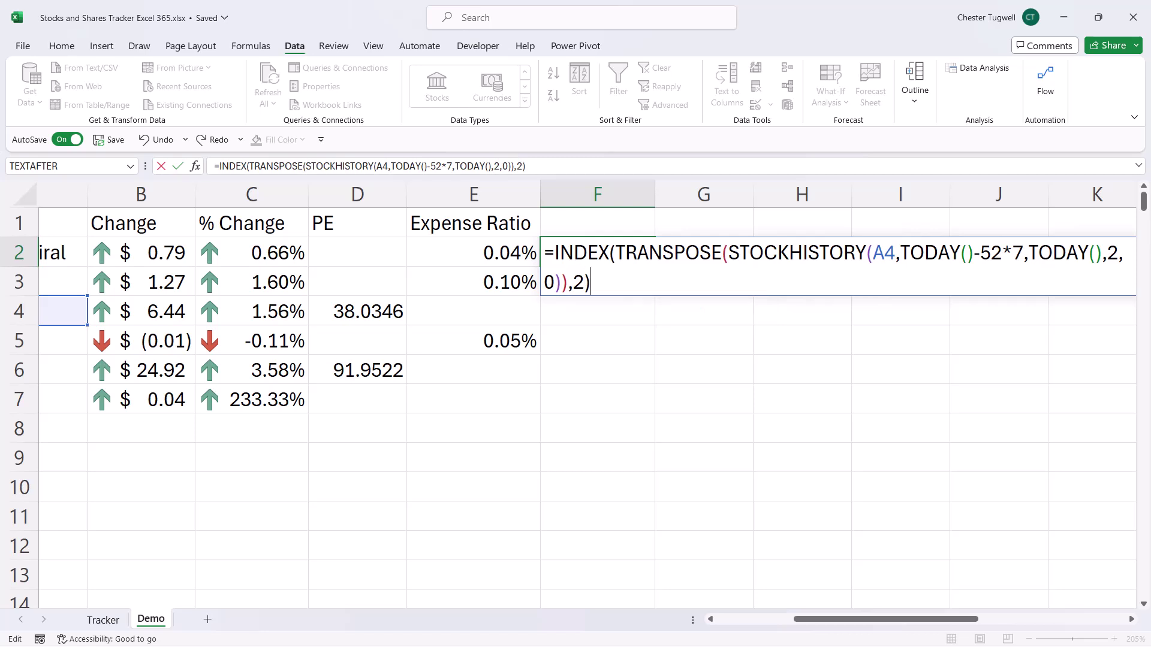
pyautogui.press('Return')
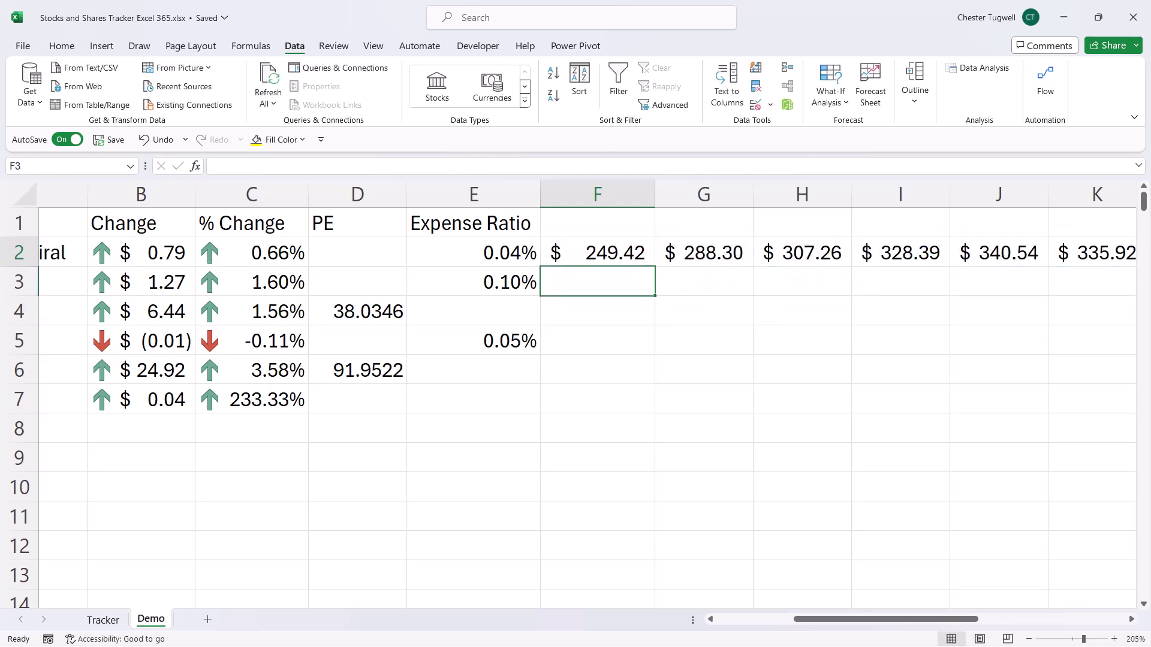
# - Change F2's ticker reference from A4 to A2
pyautogui.click(567, 254)
pyautogui.moveTo(896, 620); pyautogui.dragTo(743, 620)
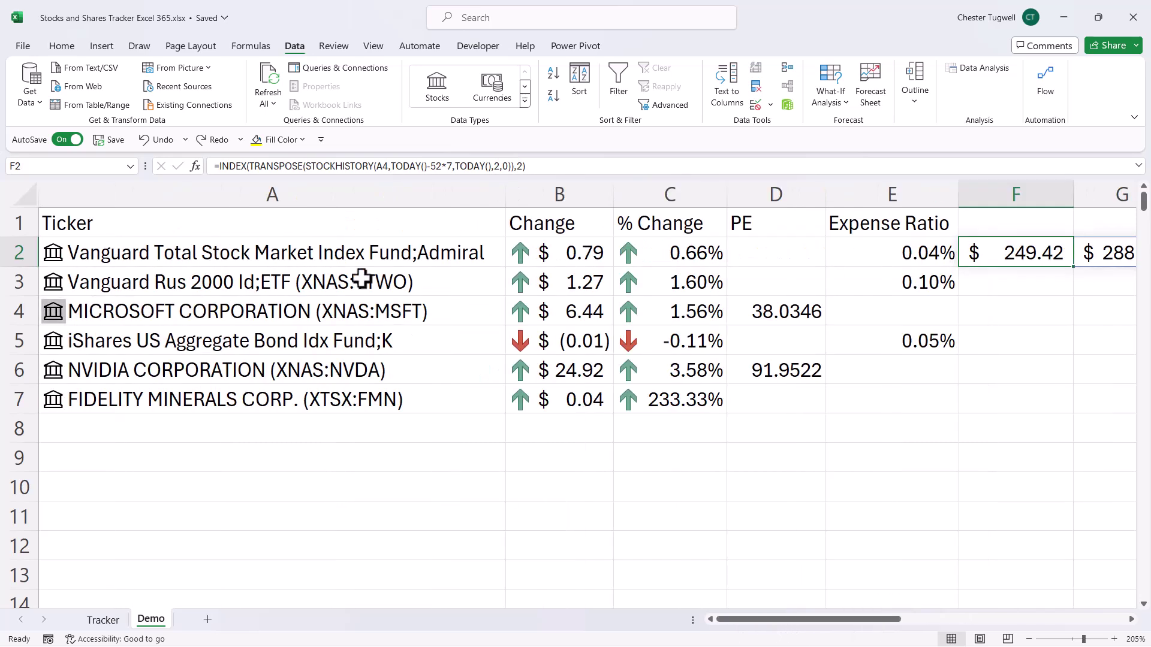
pyautogui.doubleClick(1000, 252)
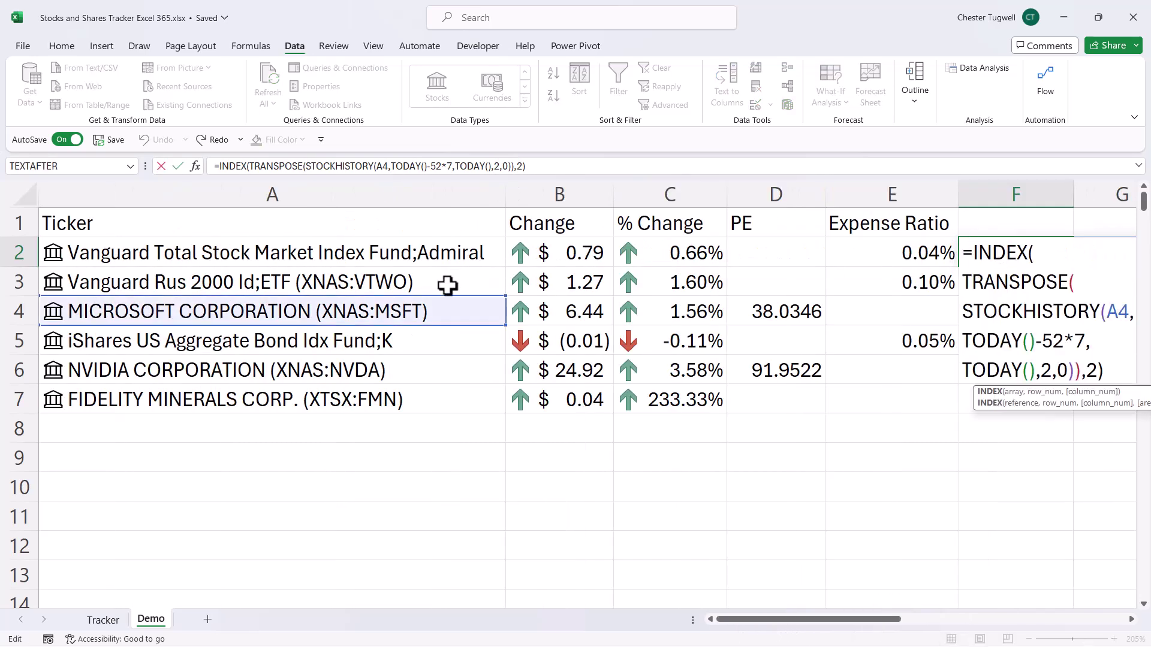
pyautogui.moveTo(442, 298); pyautogui.dragTo(442, 267)
pyautogui.press('Return')
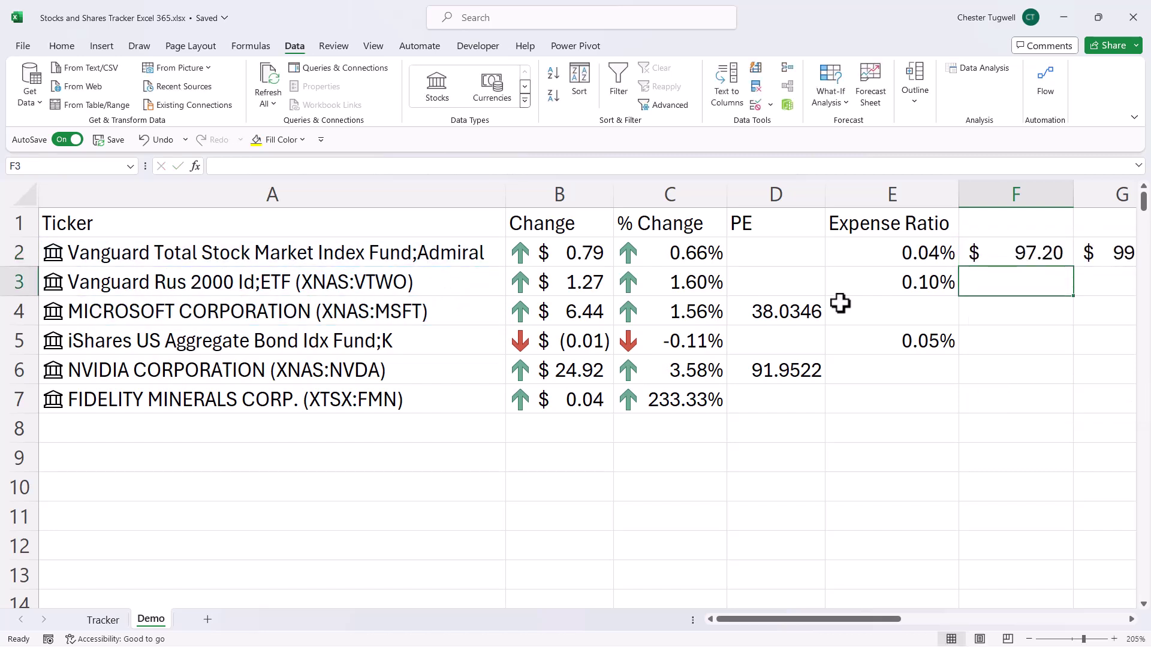
# - Fill F2's price formula down to F7
pyautogui.click(1058, 258)
pyautogui.moveTo(1073, 269); pyautogui.dragTo(1056, 411)
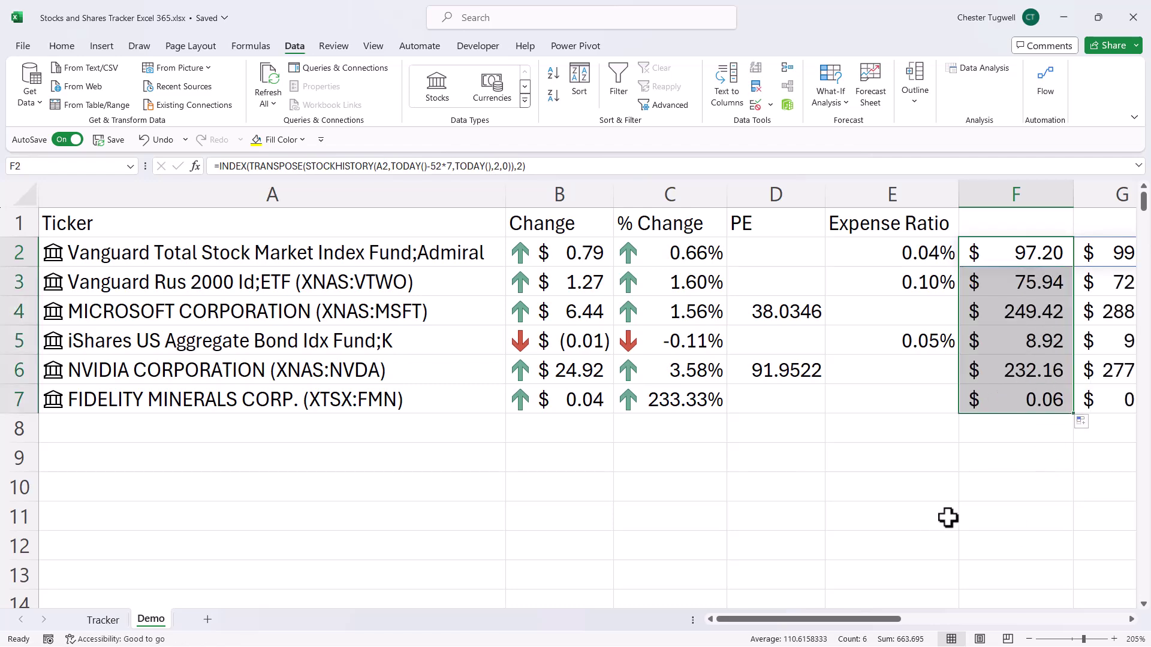
pyautogui.moveTo(875, 627); pyautogui.dragTo(978, 626)
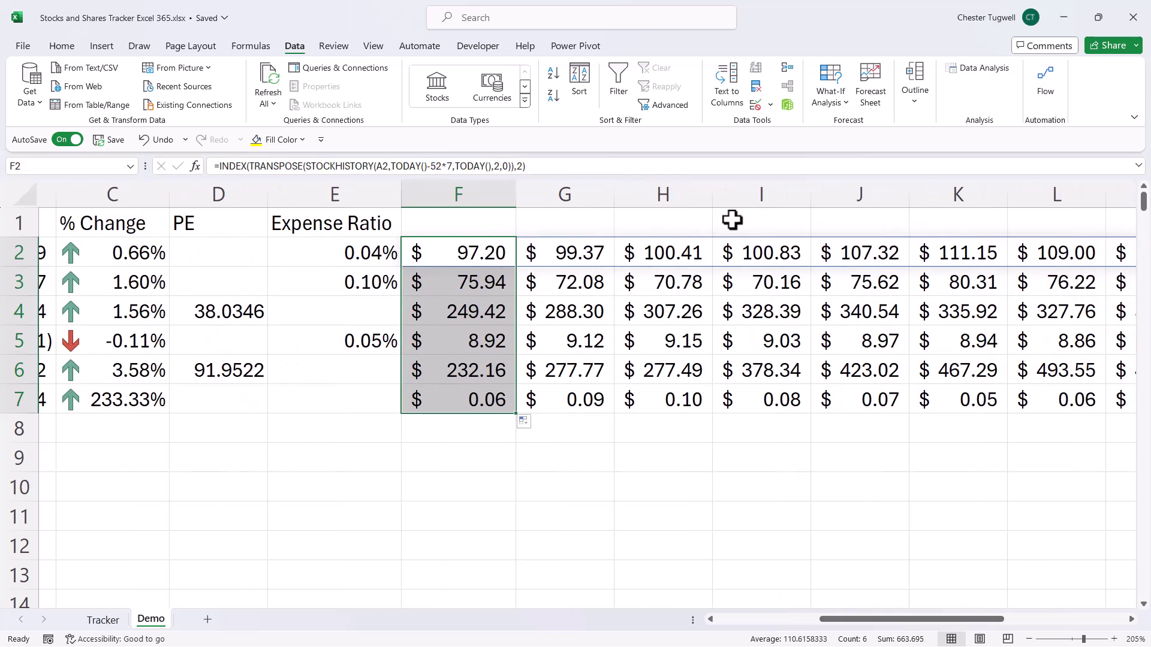
# - Copy F2's formula into F1 with its last argument changed to 1 to spill the monthly dates
pyautogui.doubleClick(479, 256)
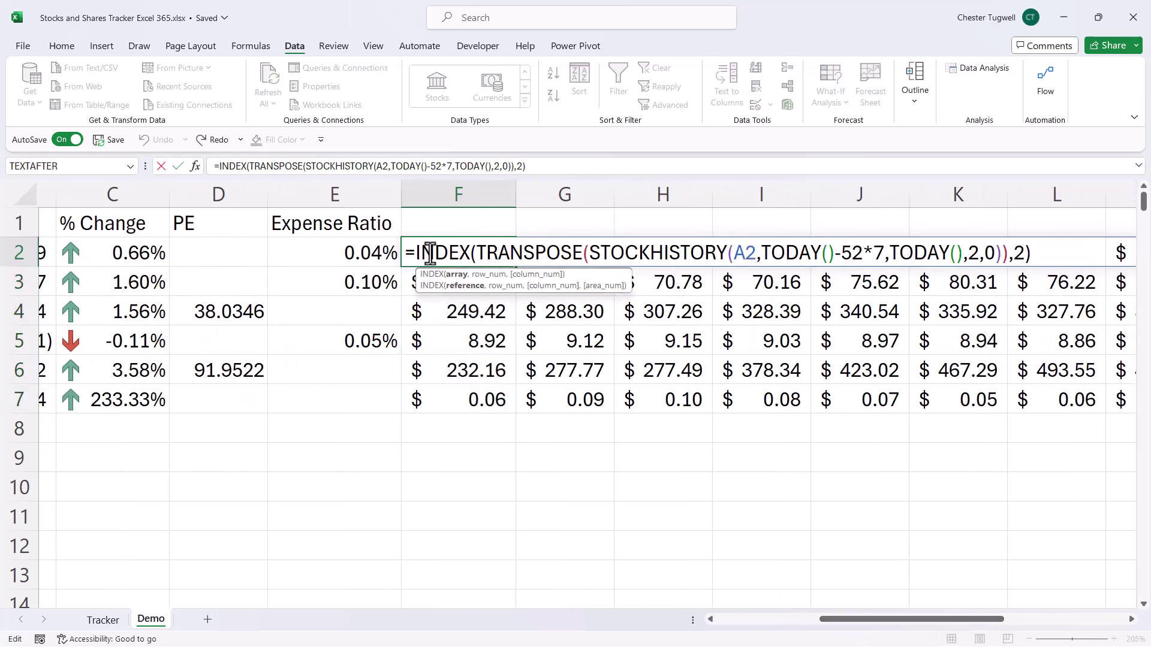
pyautogui.moveTo(403, 252); pyautogui.dragTo(1055, 252)
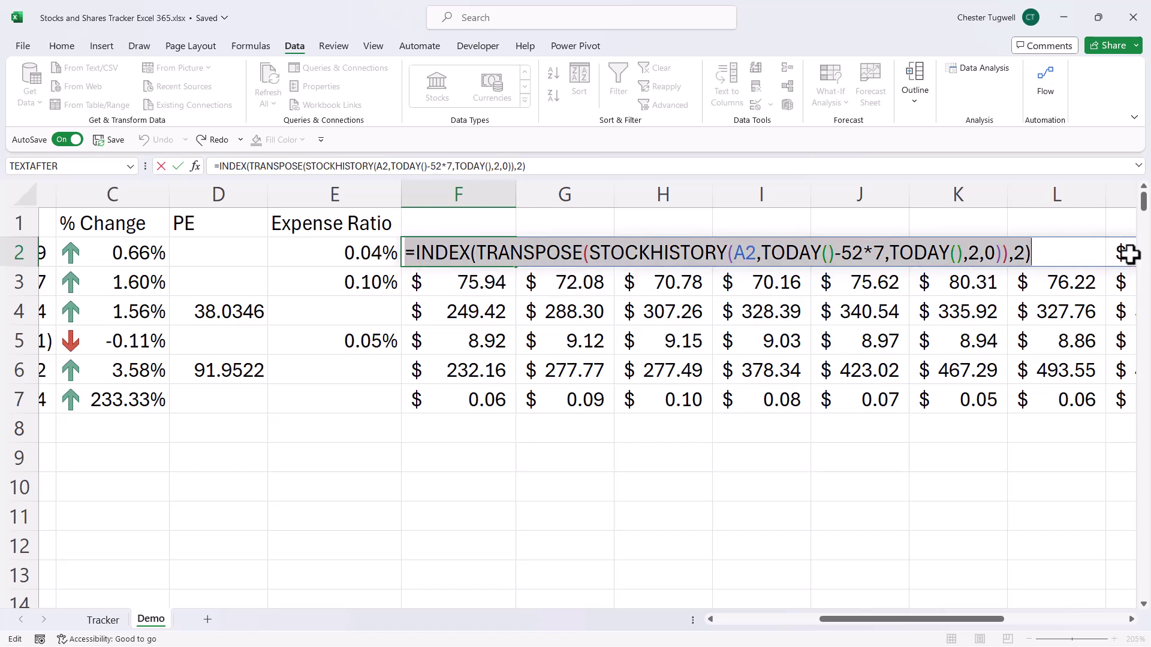
pyautogui.hotkey('ctrl', 'c')
pyautogui.press('Return')
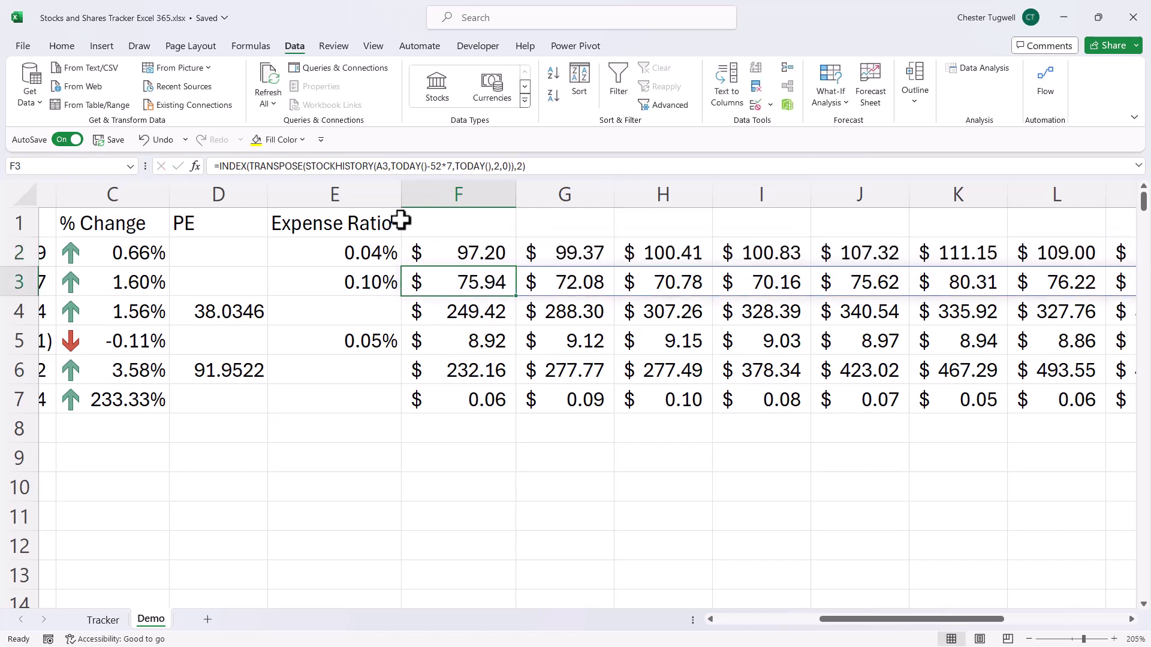
pyautogui.click(435, 223)
pyautogui.hotkey('ctrl', 'v')
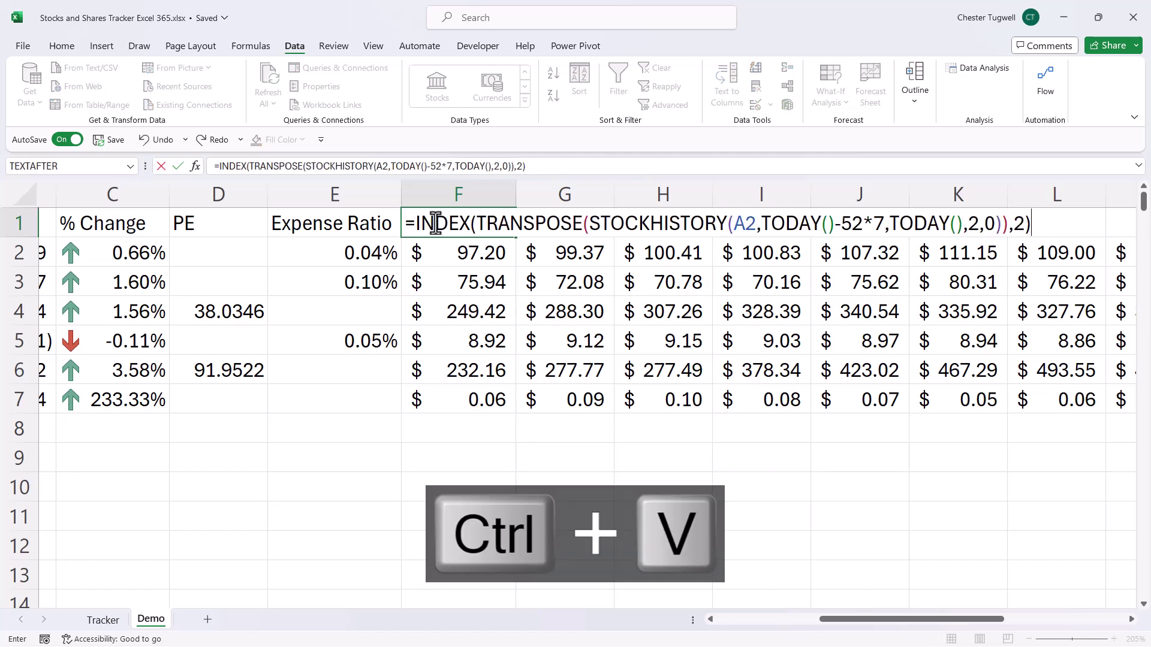
pyautogui.click(1022, 226)
pyautogui.press('Return')
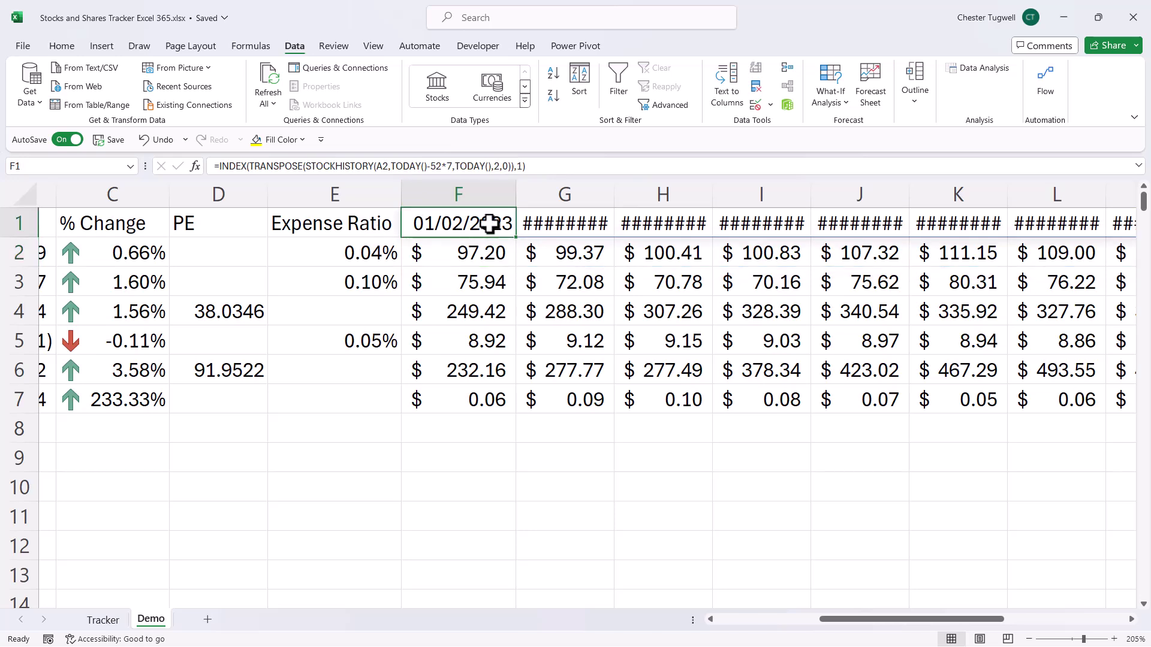
# - Give the row 1 date headers the custom mmm-yy format, reading Feb-23 through Jan-24
pyautogui.moveTo(479, 223); pyautogui.dragTo(673, 214)
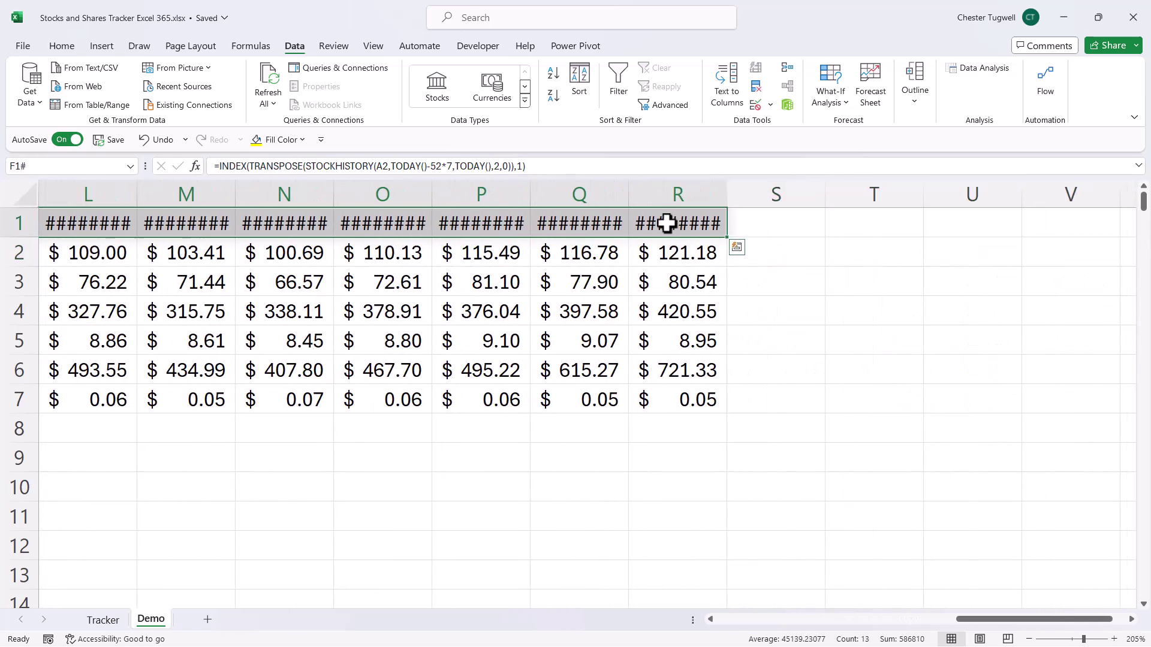
pyautogui.hotkey('ctrl', '1')
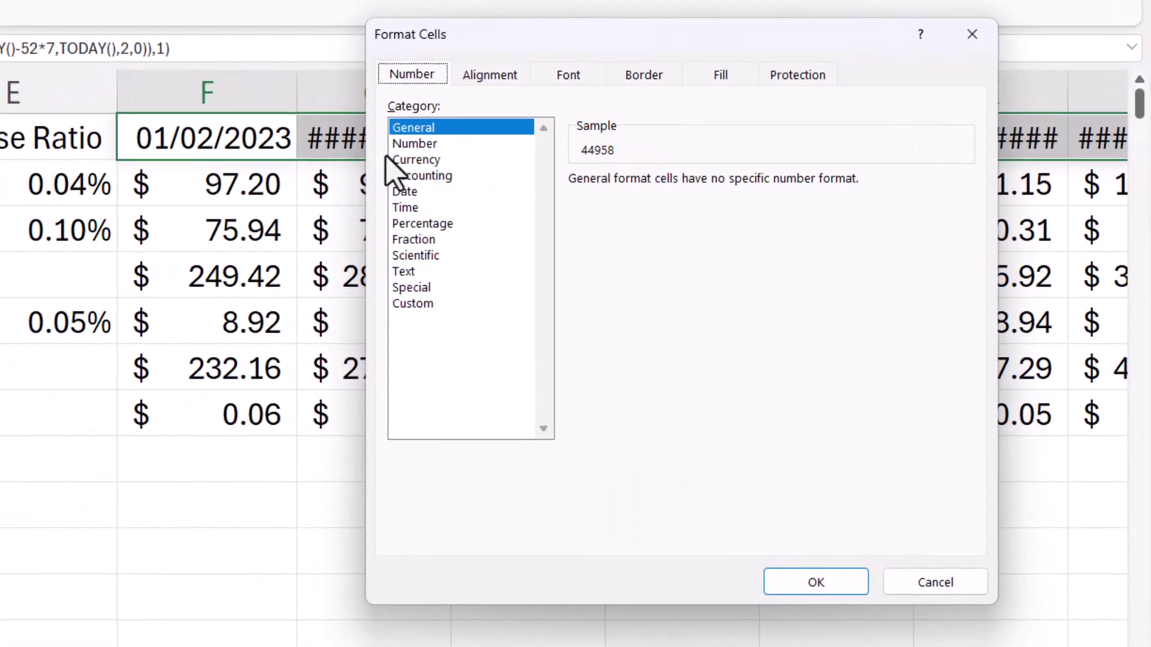
pyautogui.click(427, 307)
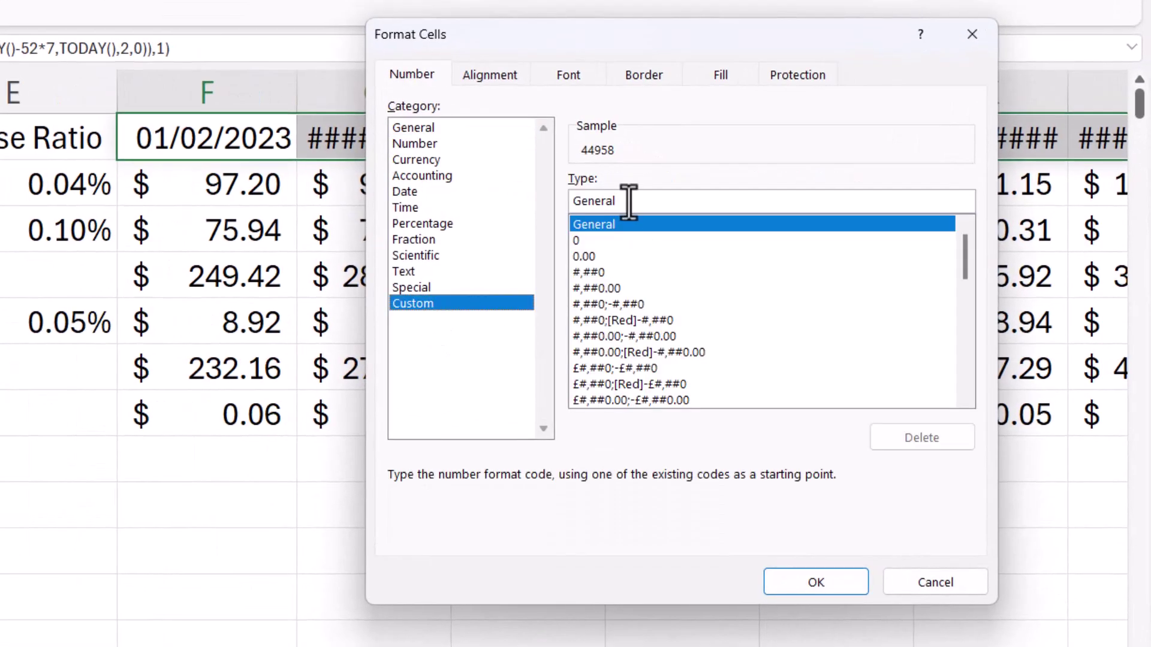
pyautogui.moveTo(629, 198); pyautogui.dragTo(512, 195)
pyautogui.press('BackSpace')
pyautogui.write('mmm-yy')
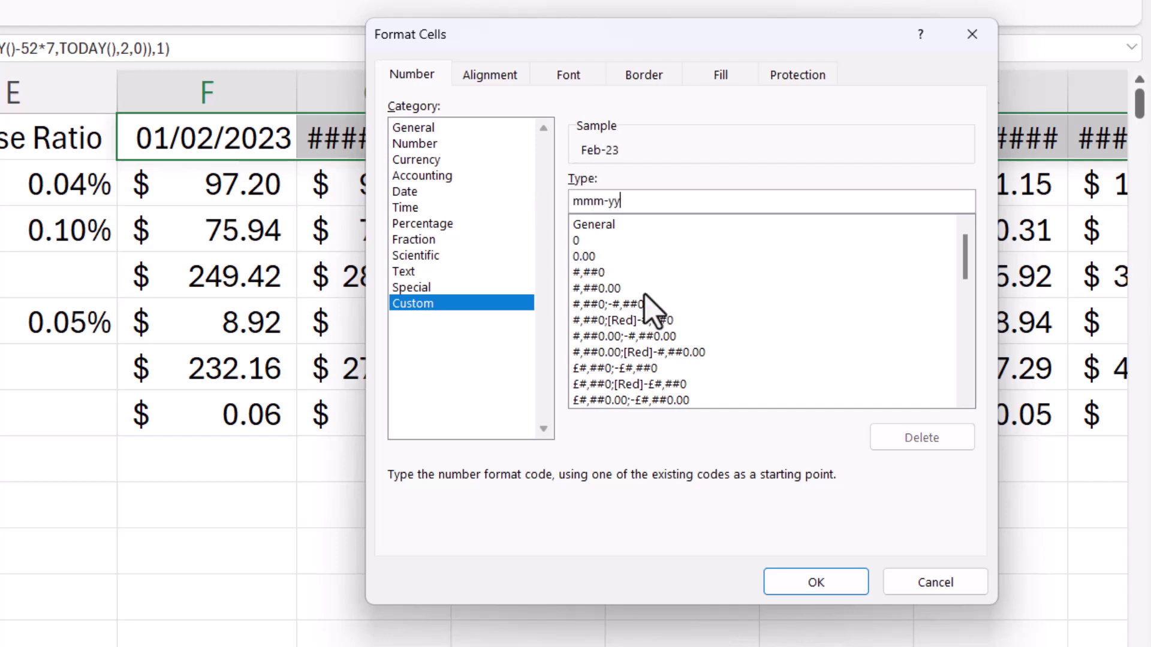
pyautogui.click(857, 585)
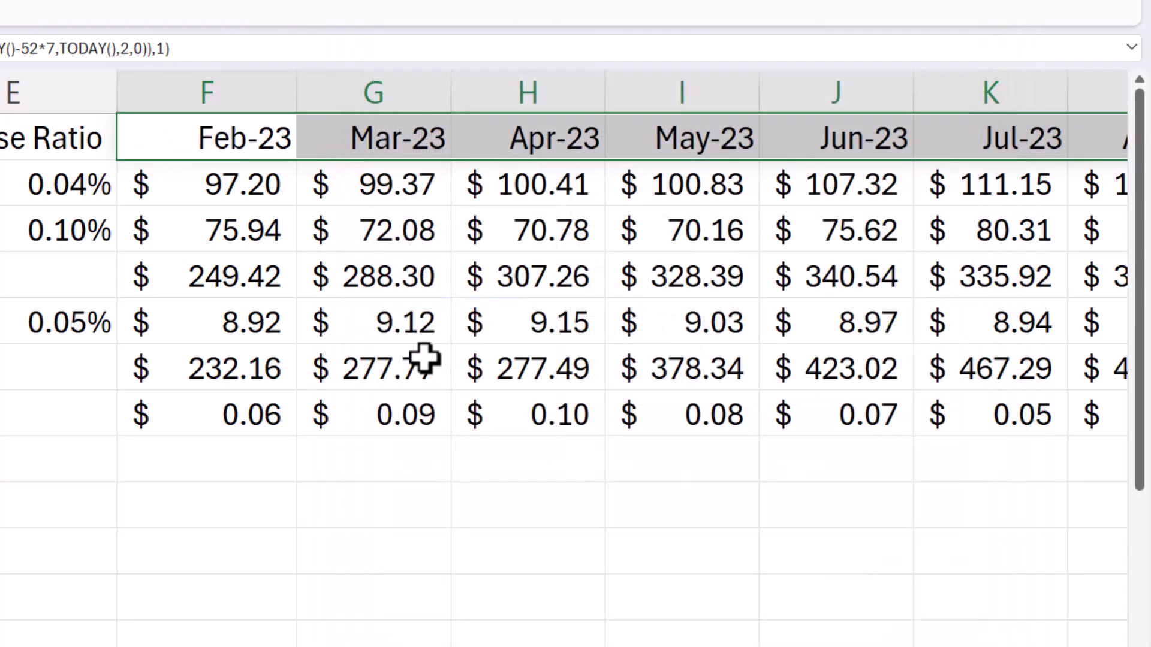
pyautogui.hscroll(5, 564, 359)
pyautogui.hscroll(-6, 564, 359)
# - Insert an empty column F before the monthly prices
pyautogui.hscroll(-3, 563, 359)
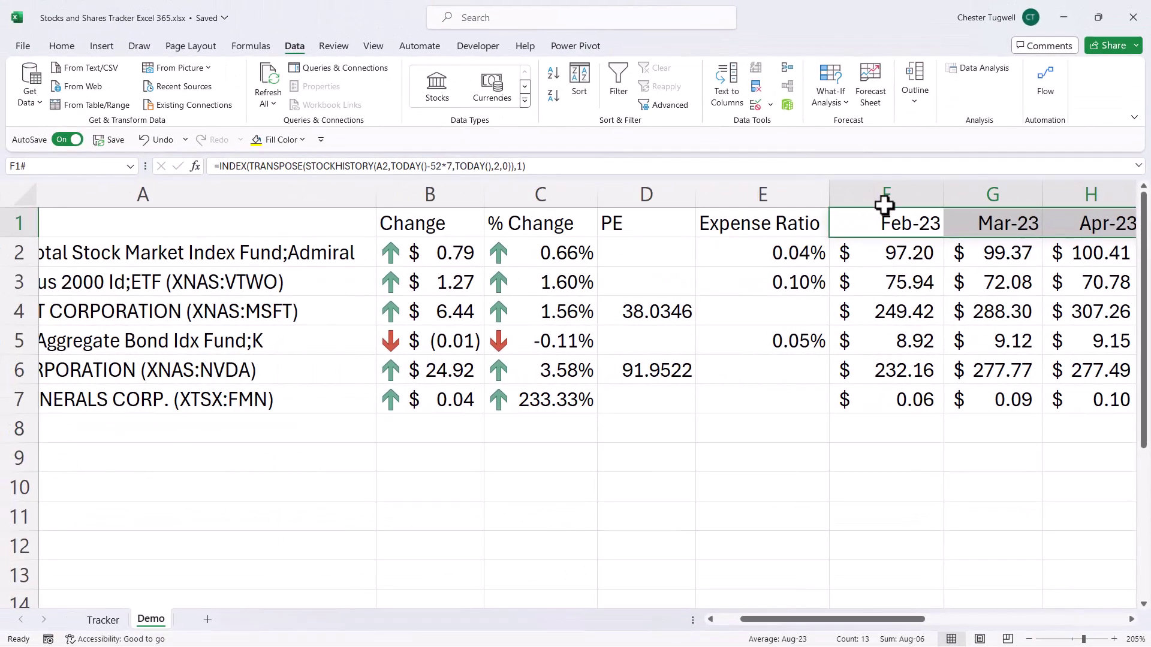
pyautogui.rightClick(885, 191)
pyautogui.click(912, 341)
# - Create a column sparkline in F2 with data range G2:S2
pyautogui.click(892, 246)
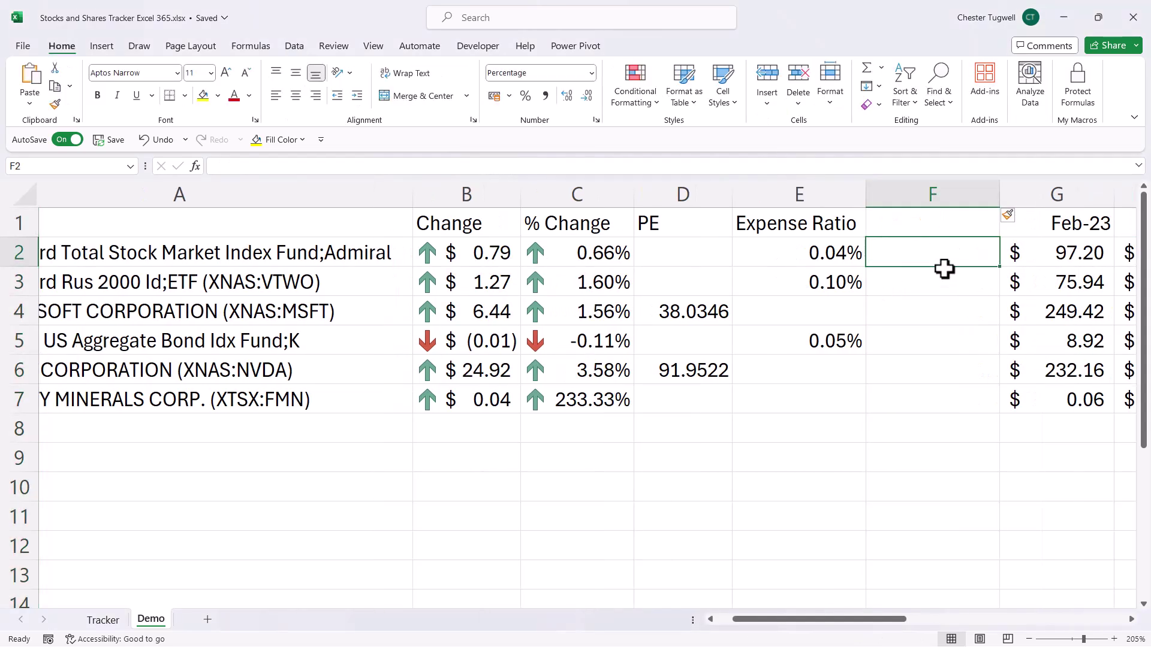
pyautogui.click(102, 48)
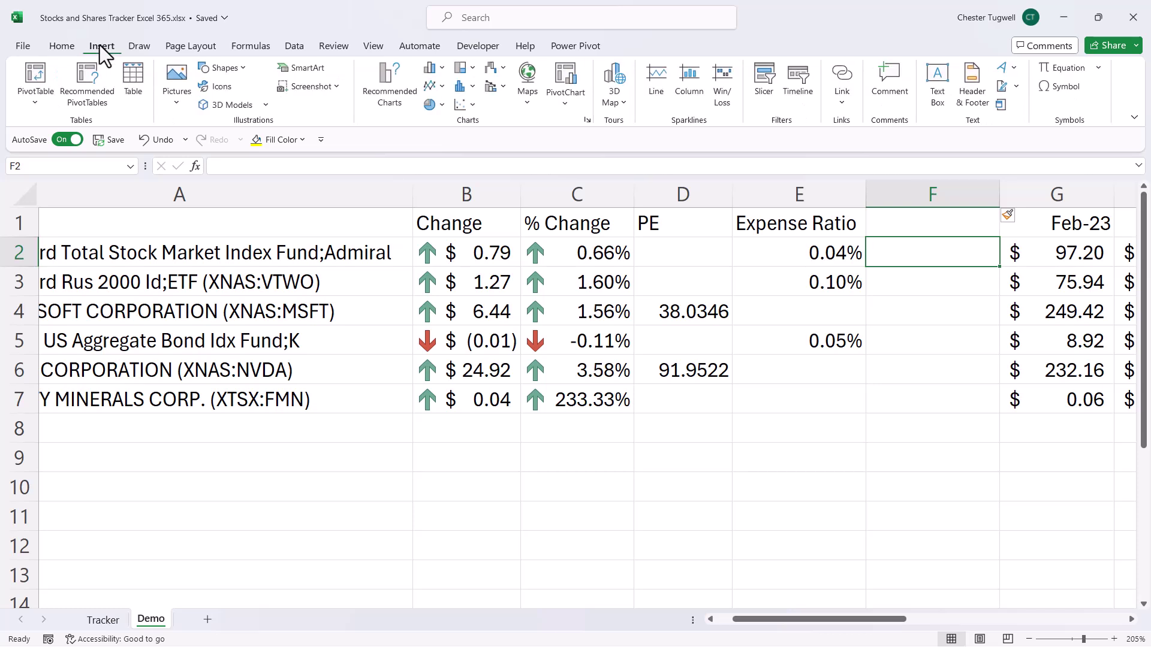
pyautogui.click(693, 82)
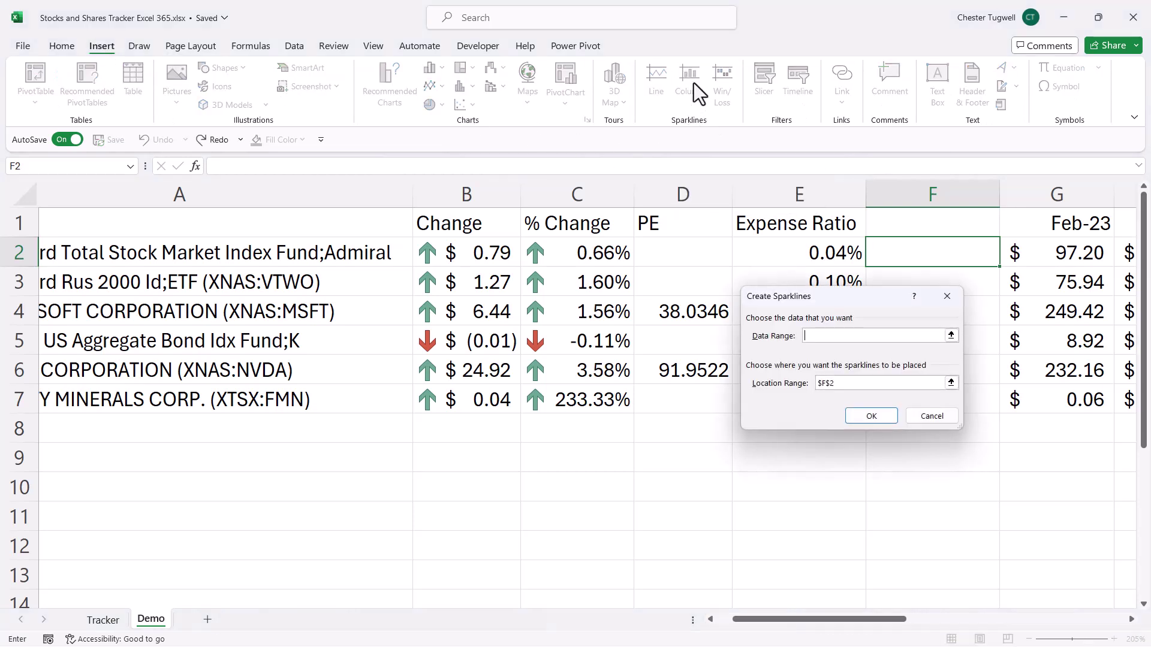
pyautogui.moveTo(856, 627); pyautogui.dragTo(1001, 629)
pyautogui.moveTo(183, 257); pyautogui.dragTo(984, 247)
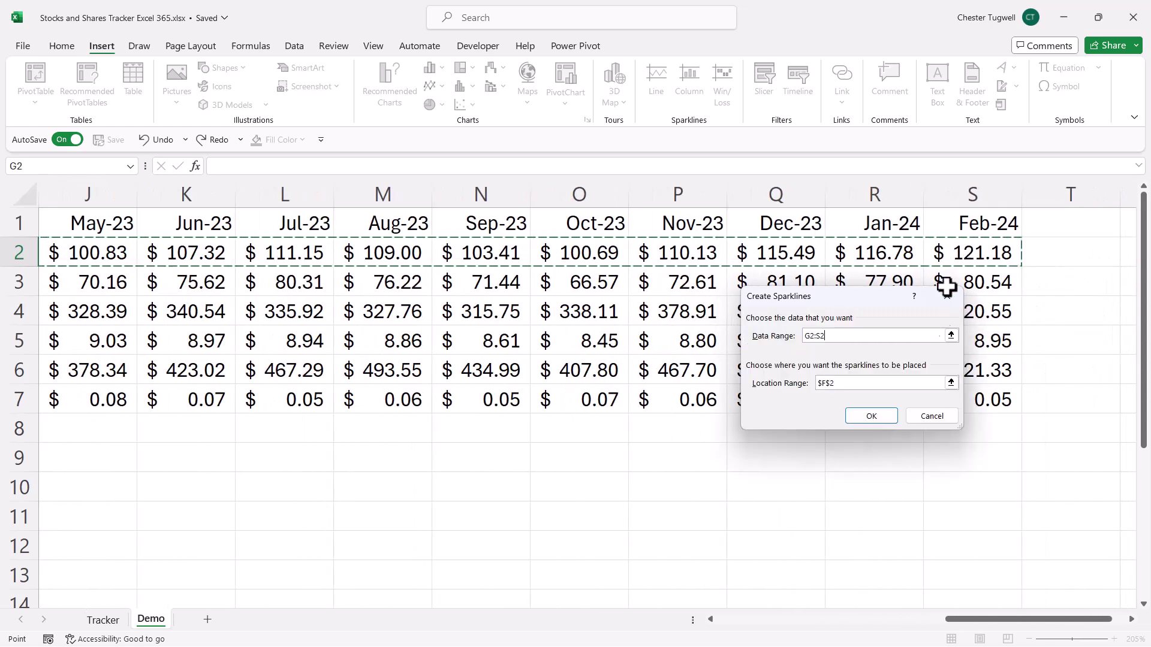
# - Confirm the F2 column sparkline over G2:S2 and fill it down through F7
pyautogui.click(865, 414)
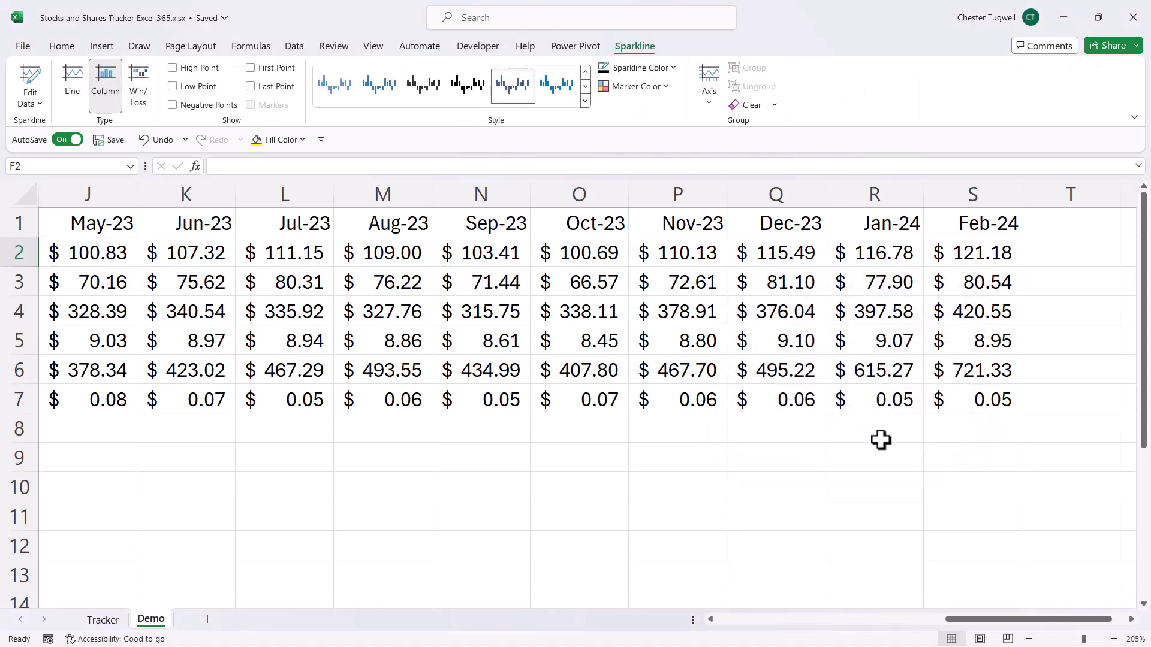
pyautogui.moveTo(989, 618); pyautogui.dragTo(797, 635)
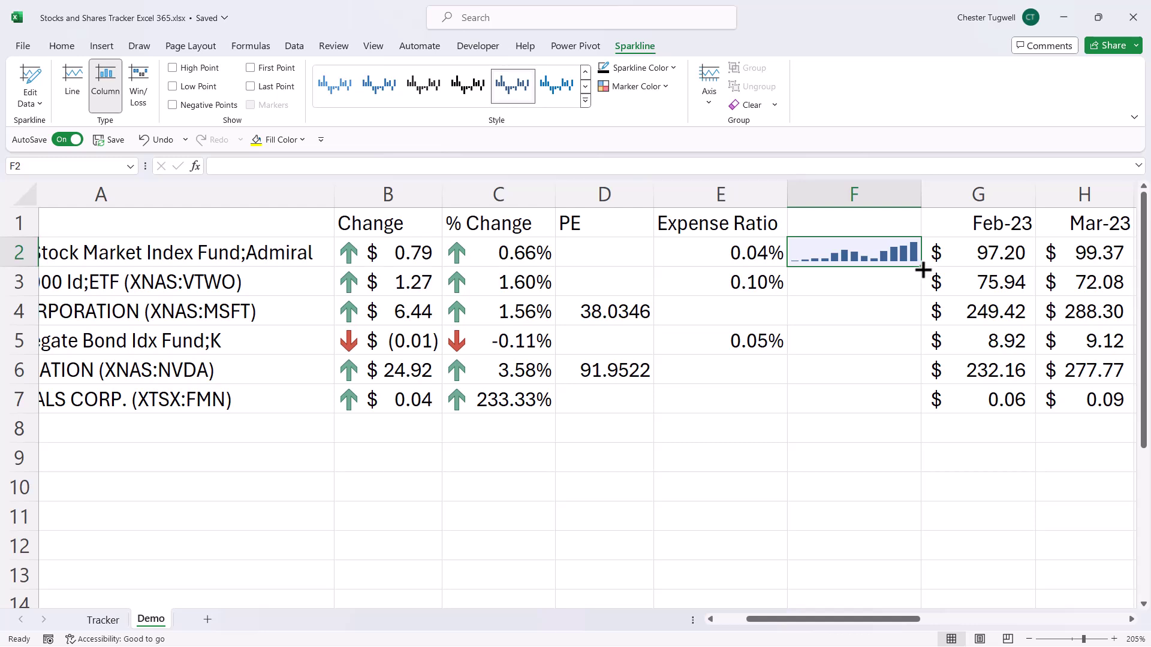
pyautogui.moveTo(922, 271); pyautogui.dragTo(912, 406)
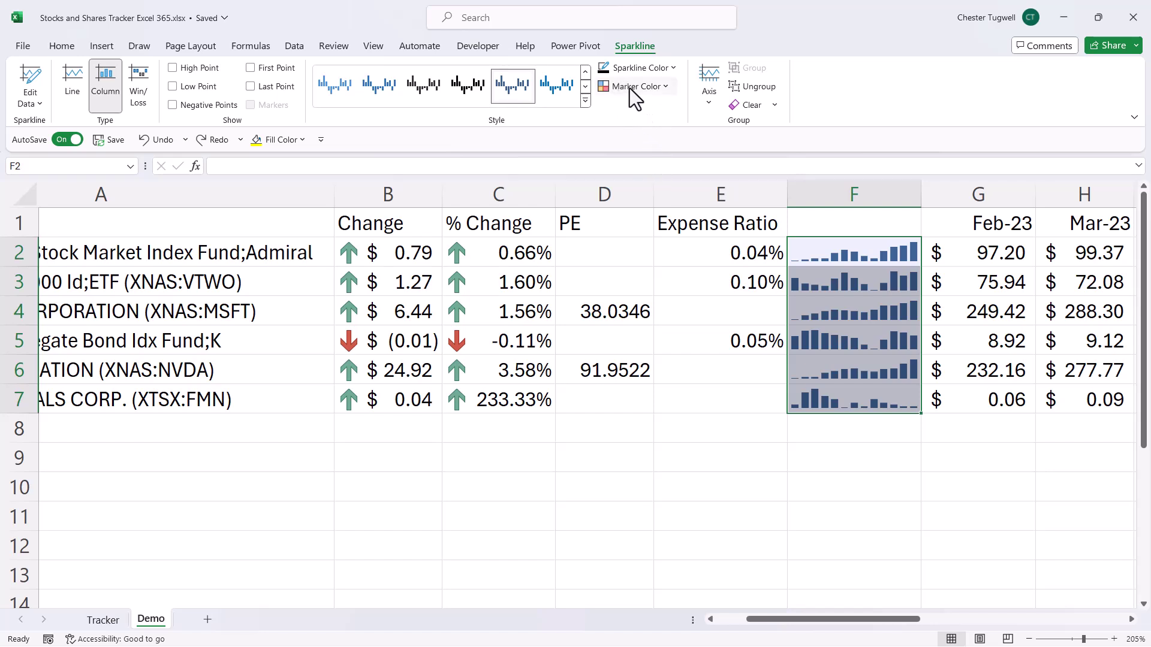
# - Set the sparklines' High Point marker colour to orange
pyautogui.click(666, 87)
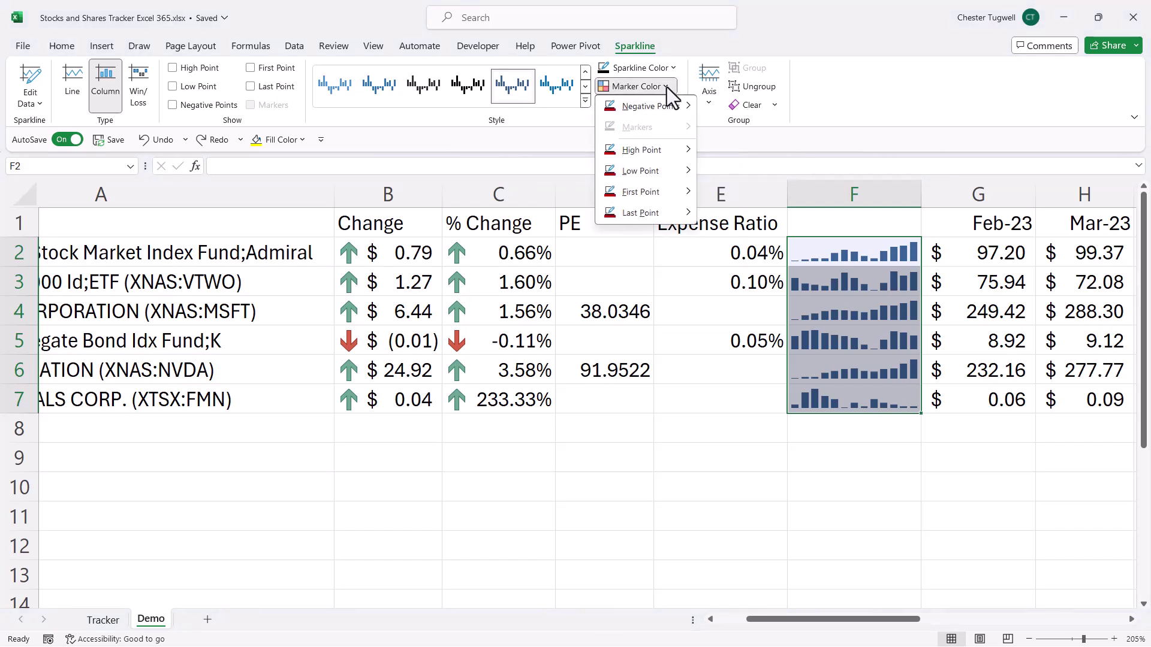
pyautogui.moveTo(683, 157)
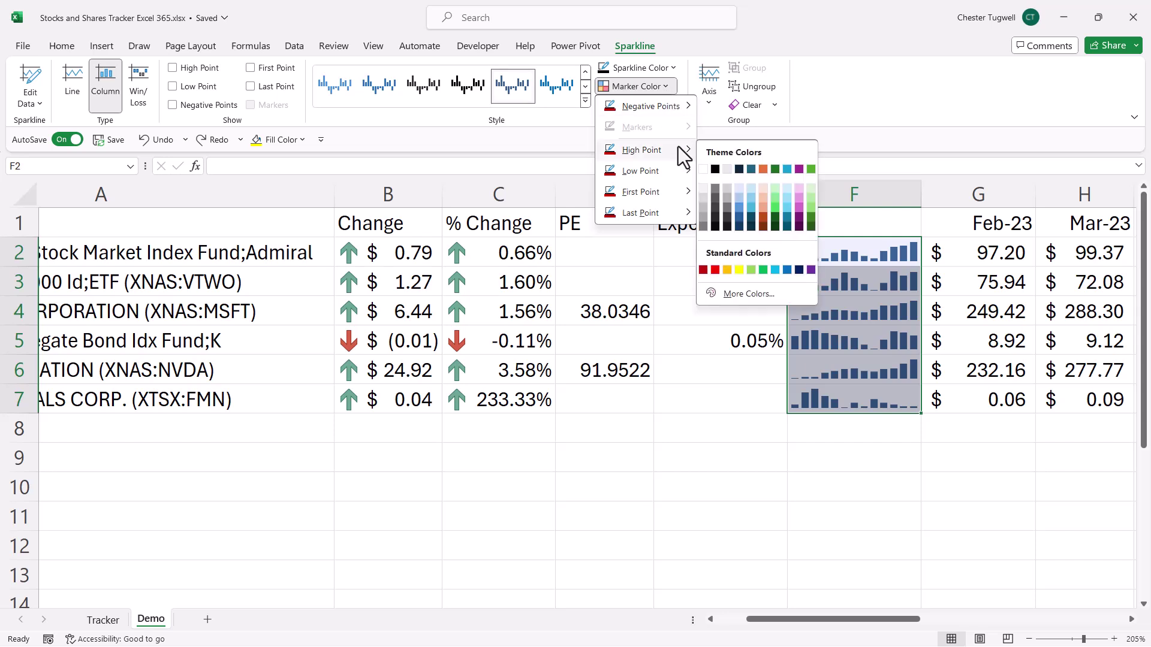
pyautogui.click(762, 171)
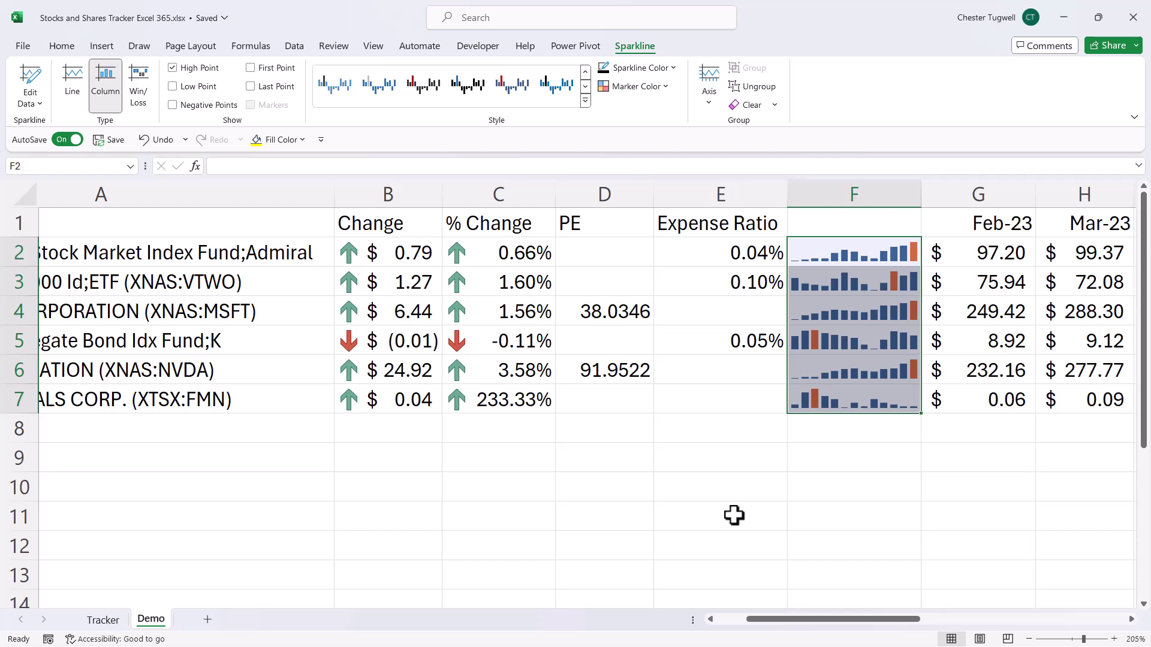